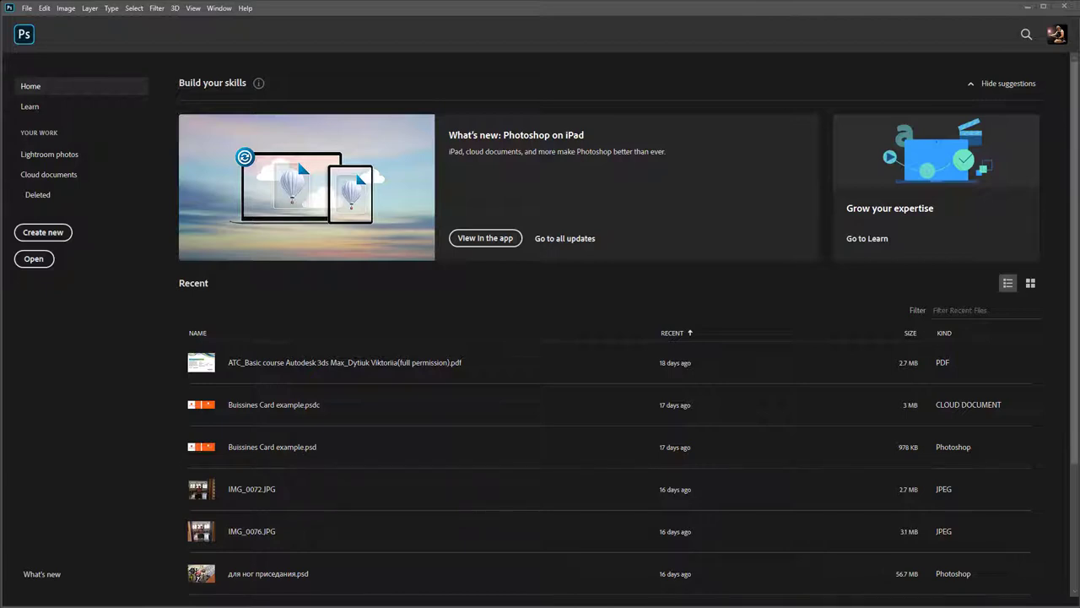
# - Drag lab1.jpg from the lab 1 folder into Photoshop to open the face-parts collage
pyautogui.moveTo(436, 196); pyautogui.dragTo(450, 175)
pyautogui.click(407, 257)
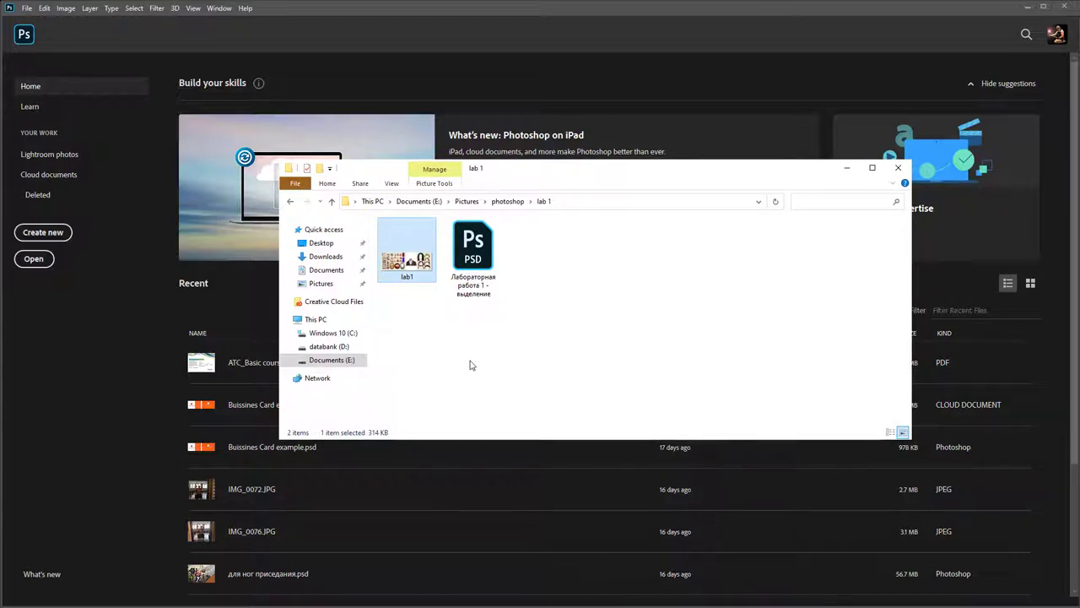
pyautogui.moveTo(415, 238); pyautogui.dragTo(107, 302)
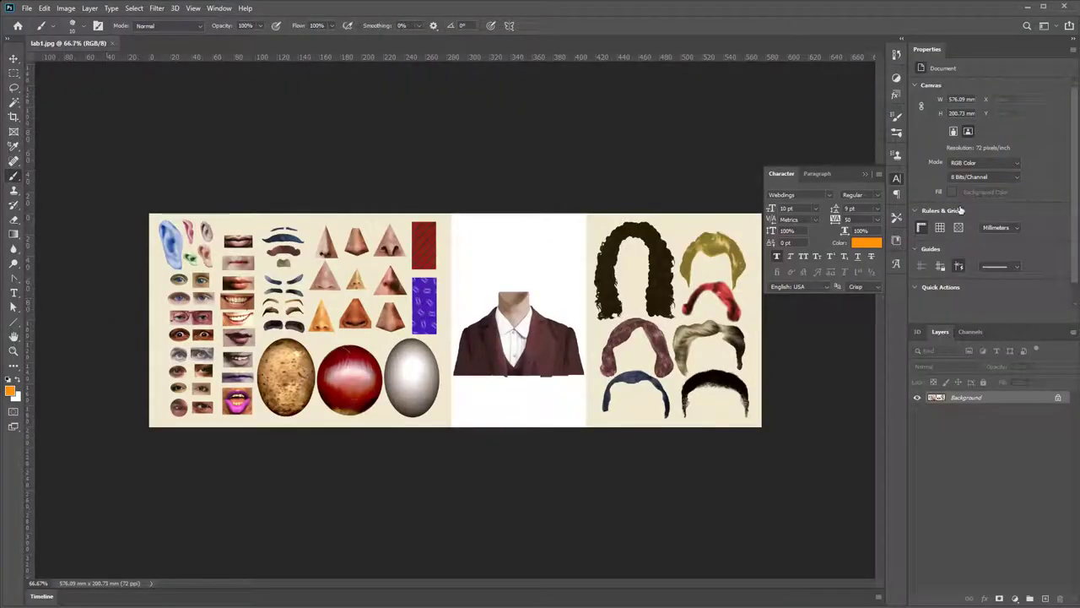
# - Collapse the floating Character panel and zoom in on the parts sheet
pyautogui.click(864, 174)
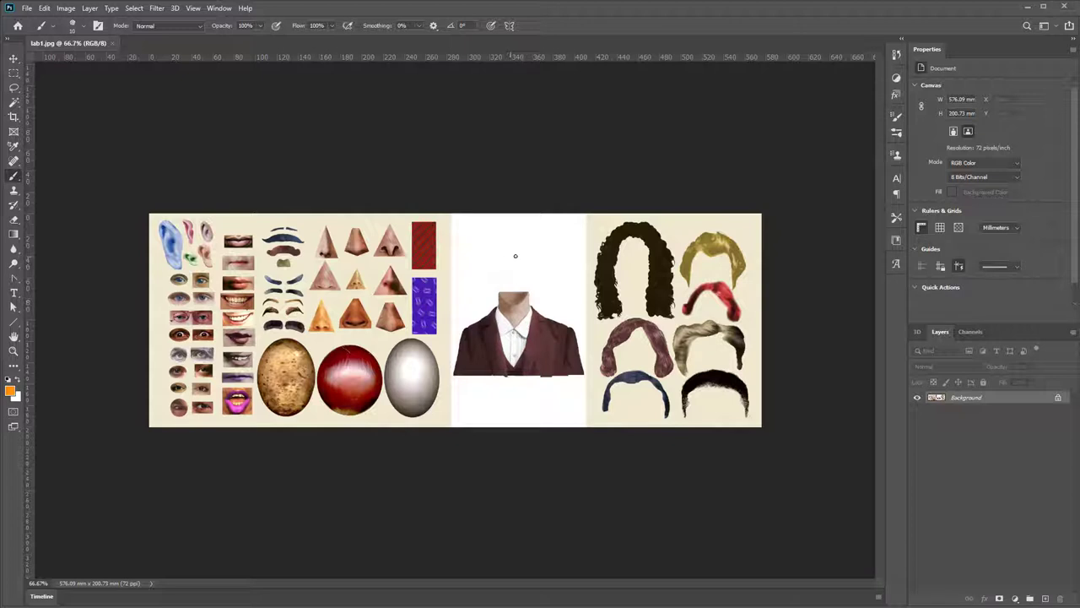
pyautogui.scroll(2, 526, 254)
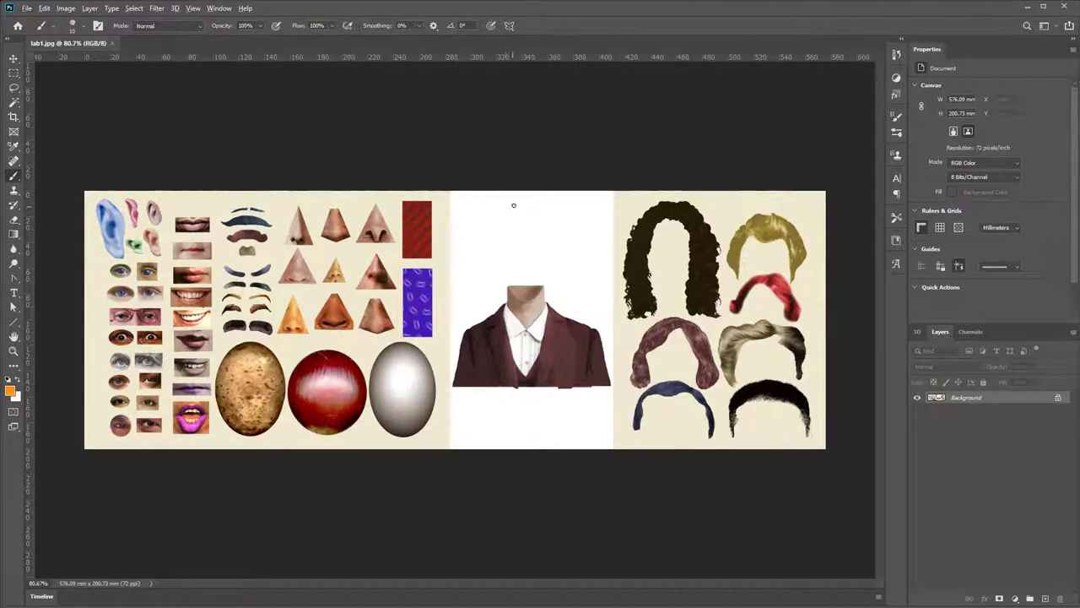
pyautogui.scroll(1, 513, 205)
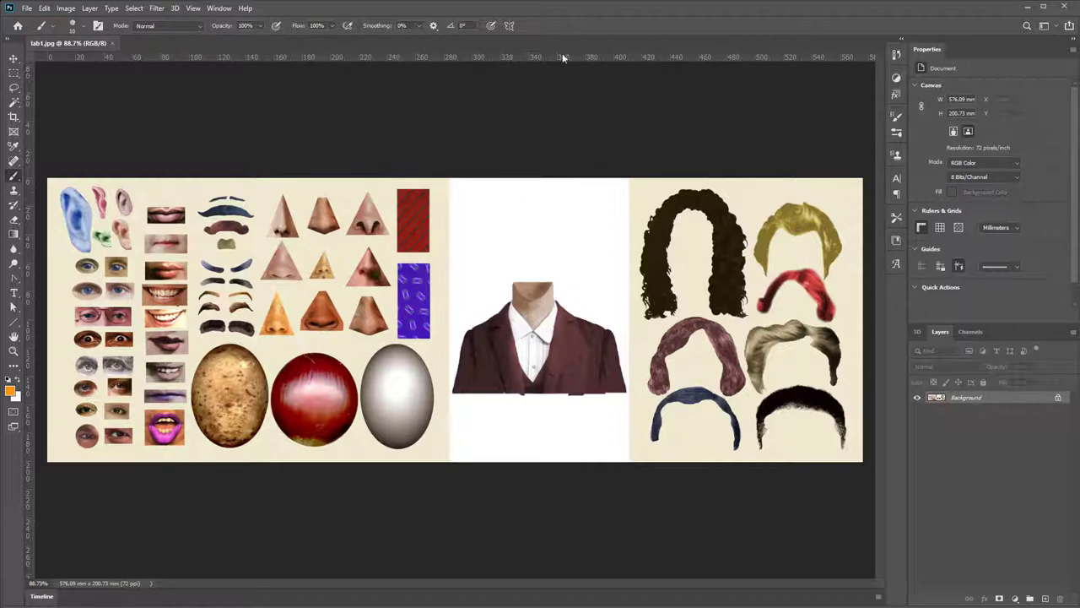
# - View the whole parts sheet in full-screen mode, then return to standard screen mode
pyautogui.press('f')
pyautogui.press('f')
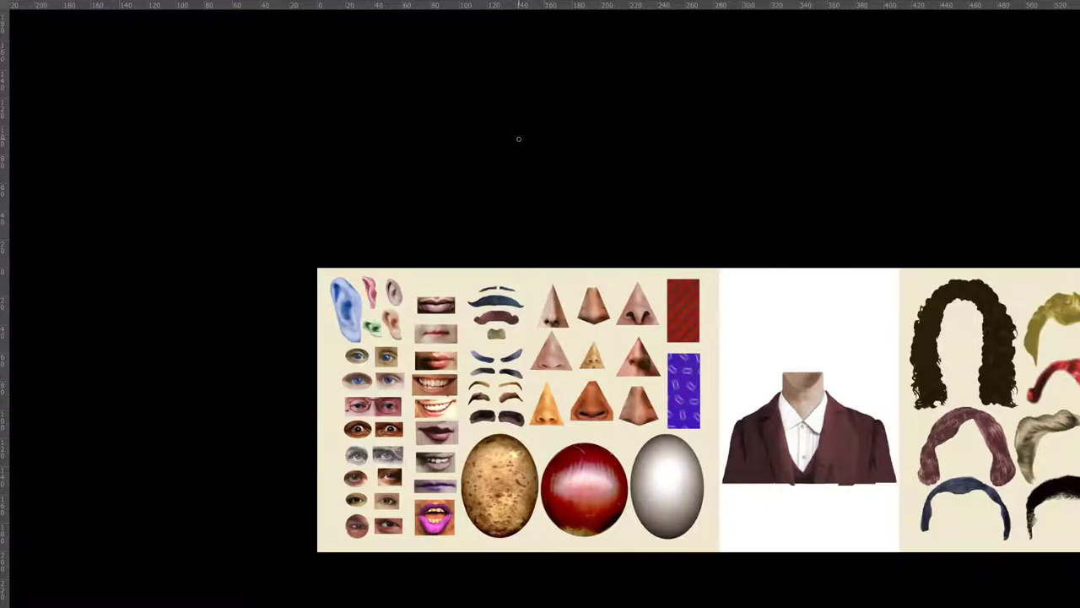
pyautogui.scroll(-1, 687, 217)
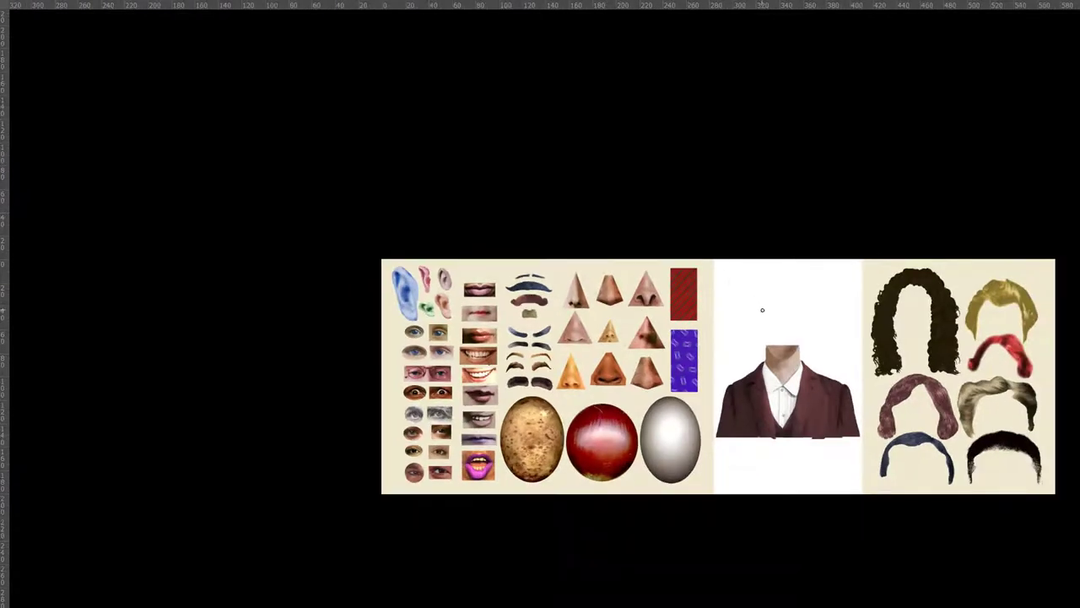
pyautogui.moveTo(763, 310)
pyautogui.mouseDown()
pyautogui.moveTo(549, 194)
pyautogui.moveTo(532, 157)
pyautogui.moveTo(587, 152)
pyautogui.mouseUp()
pyautogui.scroll(1, 532, 157)
pyautogui.scroll(1, 536, 157)
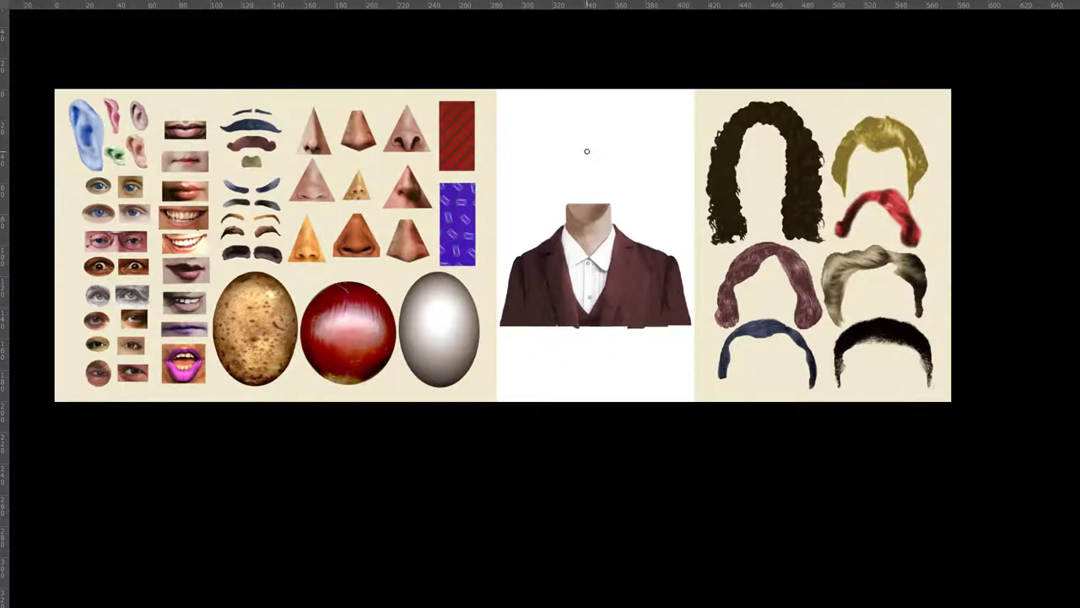
pyautogui.press('f')
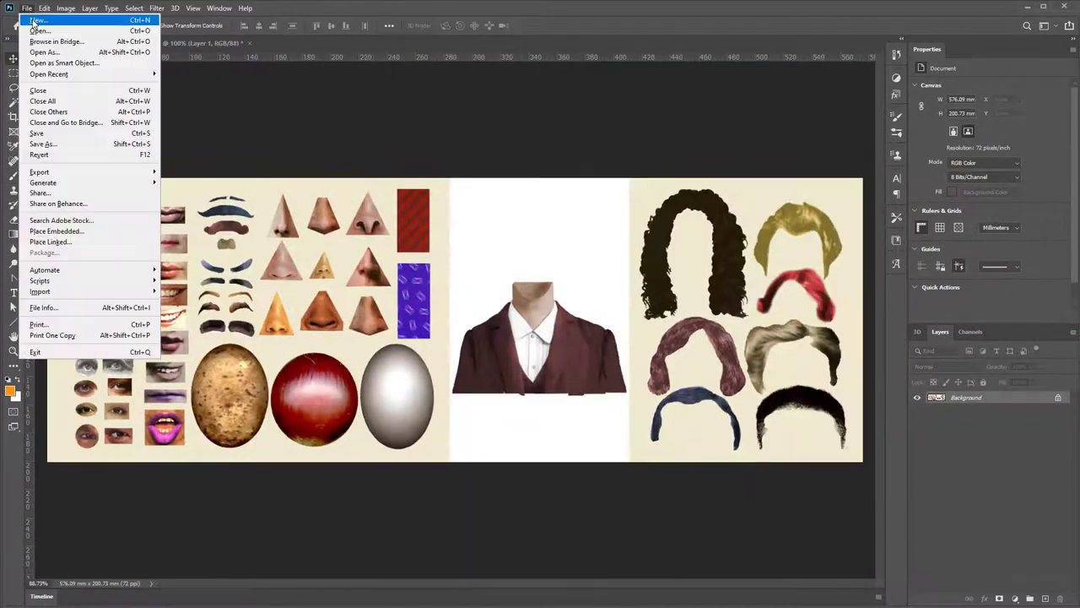
# - Create a 678.39 × 381.35 mm Clipboard-preset document and paste the parts-sheet screenshot in as Layer 1
pyautogui.click(33, 23)
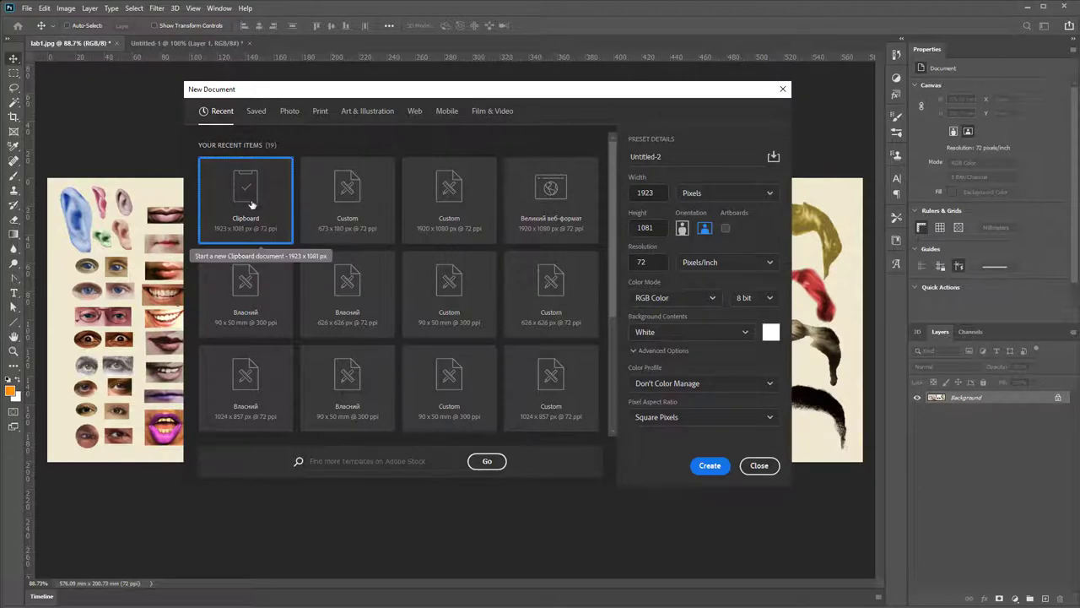
pyautogui.click(713, 466)
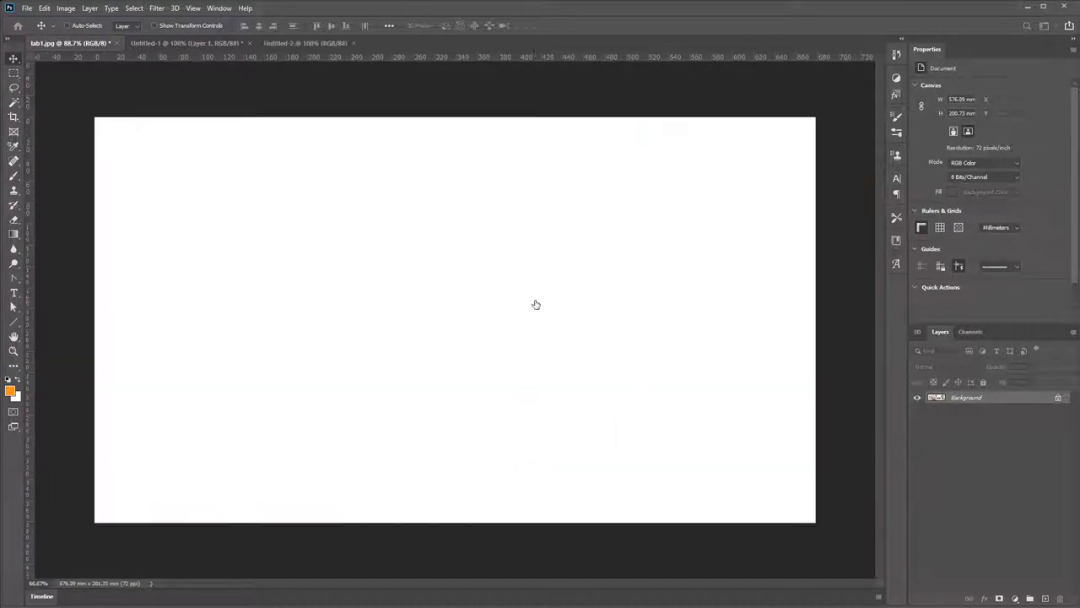
pyautogui.click(44, 9)
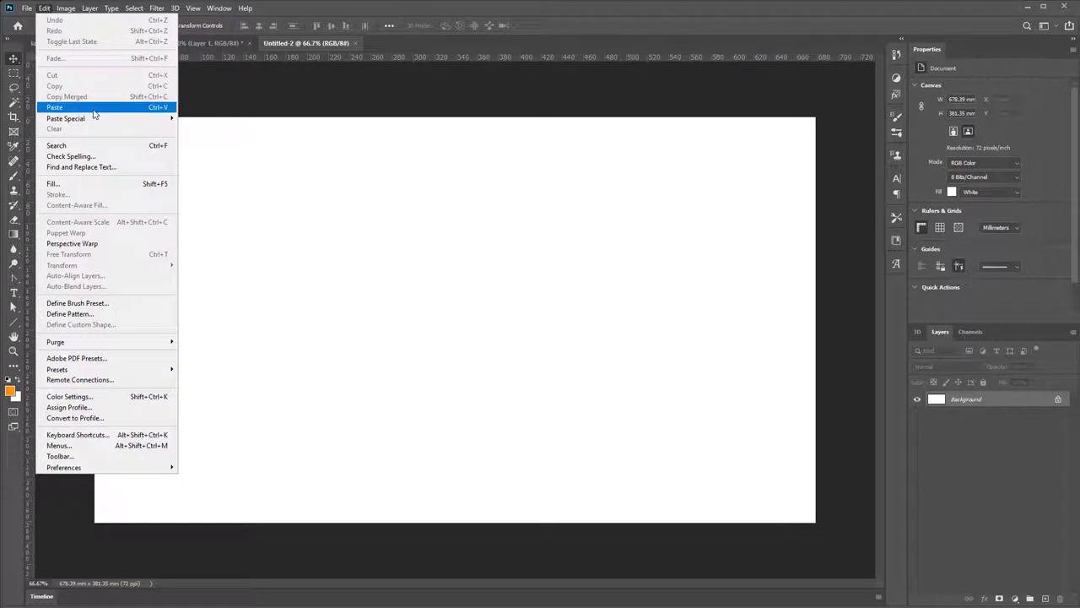
pyautogui.click(55, 108)
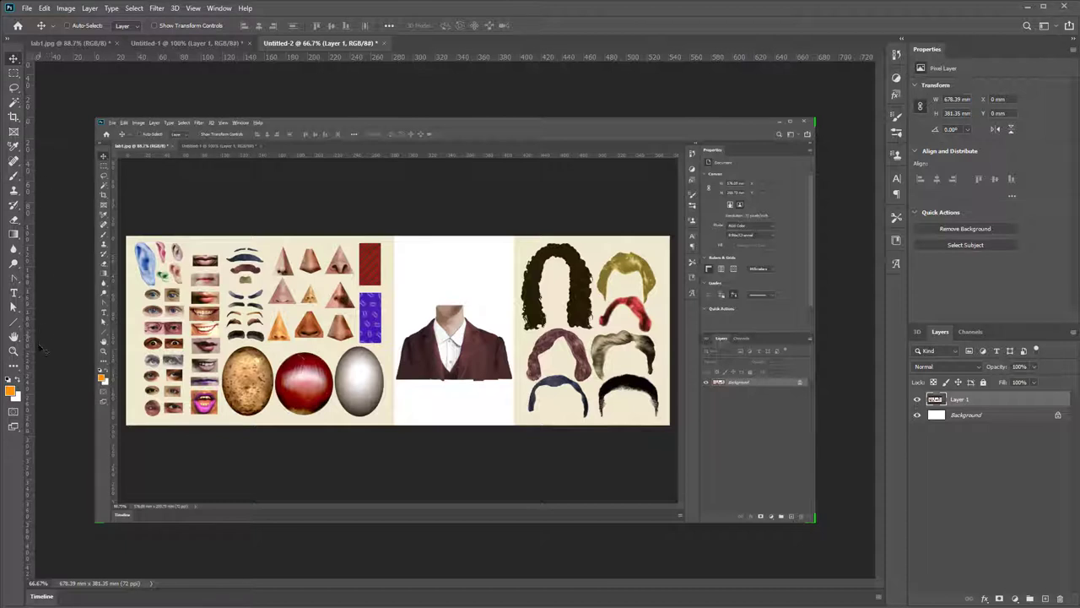
# - Crop the canvas tightly around the parts sheet, leaving 508.35 × 176.74 mm
pyautogui.click(13, 116)
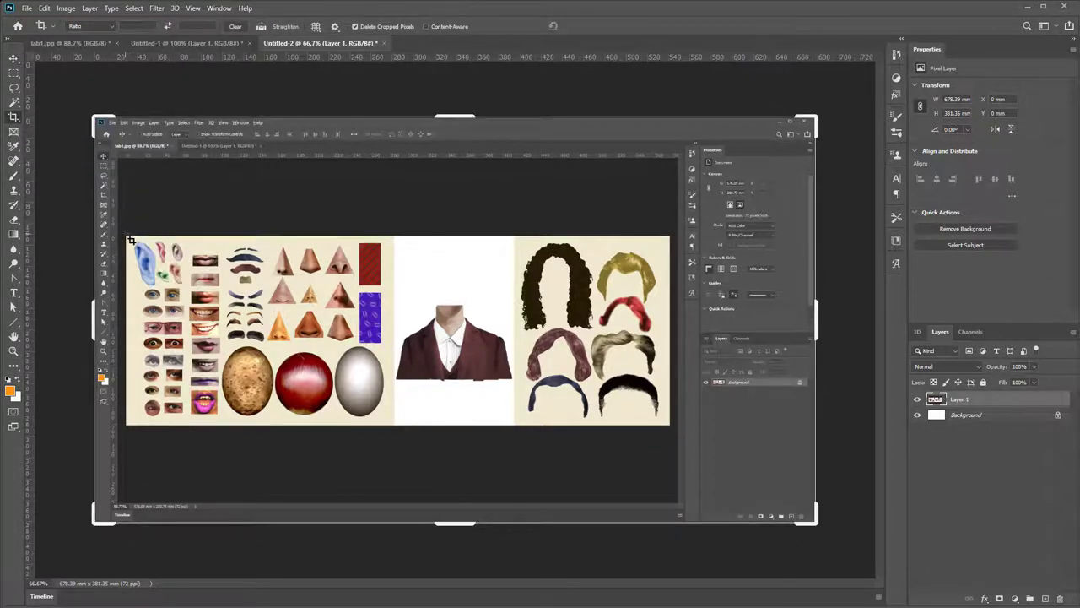
pyautogui.moveTo(125, 233); pyautogui.dragTo(672, 428)
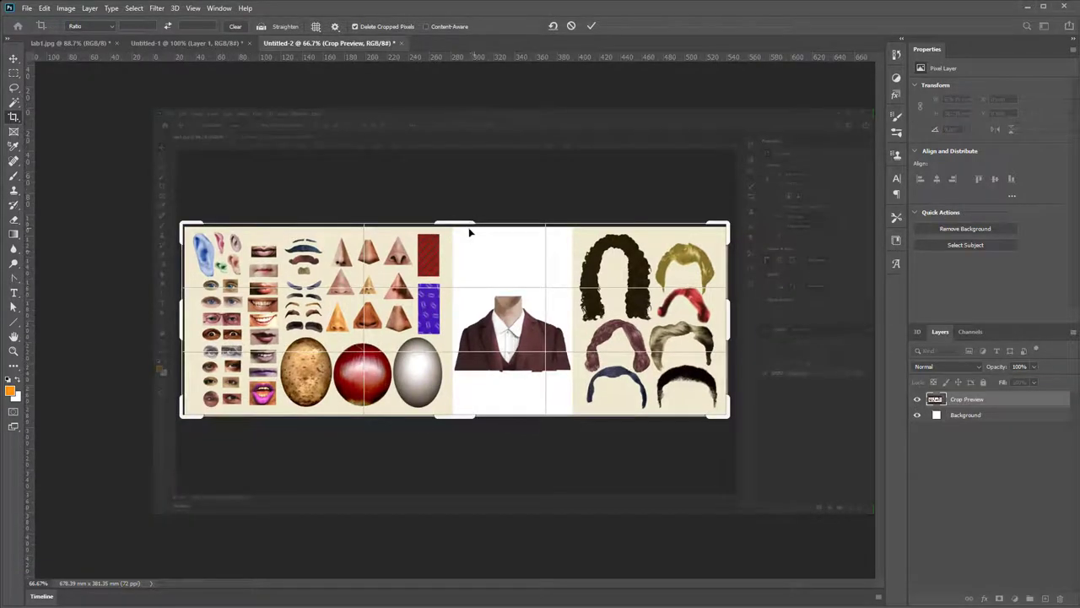
pyautogui.moveTo(466, 223); pyautogui.dragTo(466, 228)
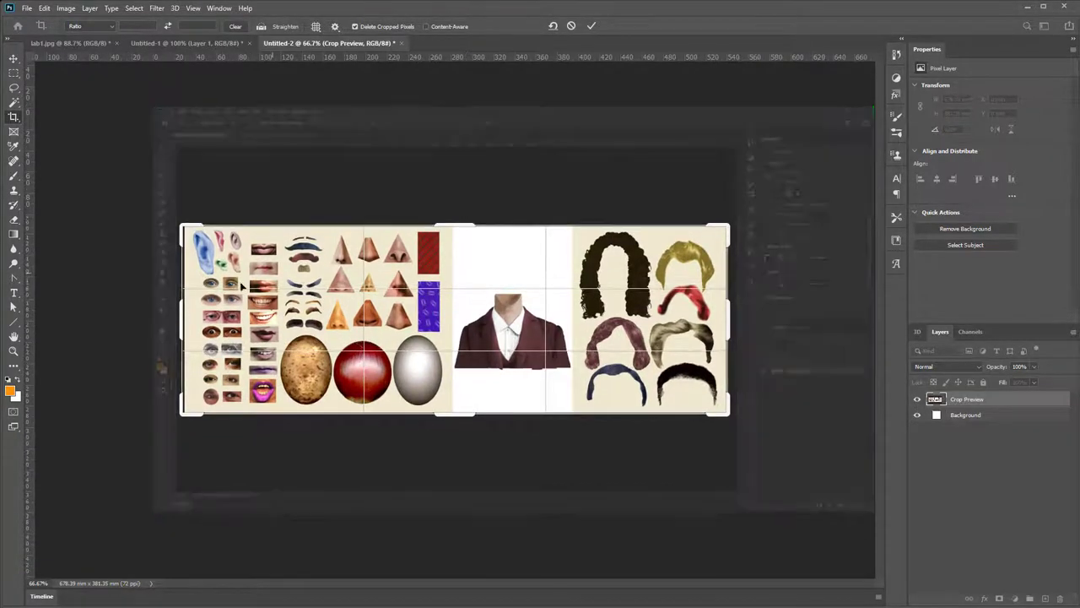
pyautogui.moveTo(180, 309); pyautogui.dragTo(185, 312)
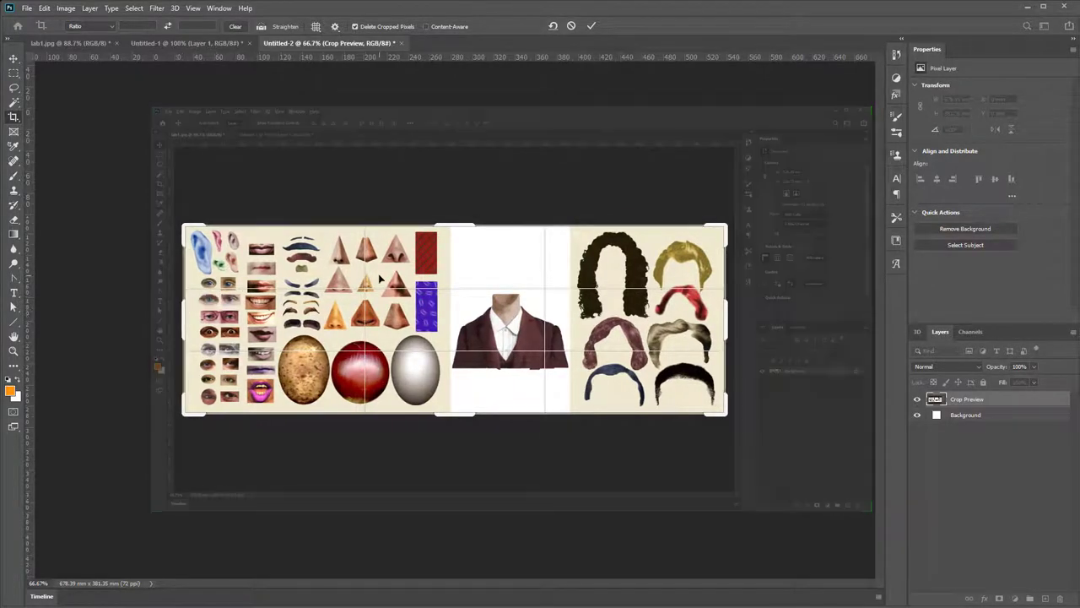
pyautogui.press('Return')
pyautogui.scroll(3, 489, 318)
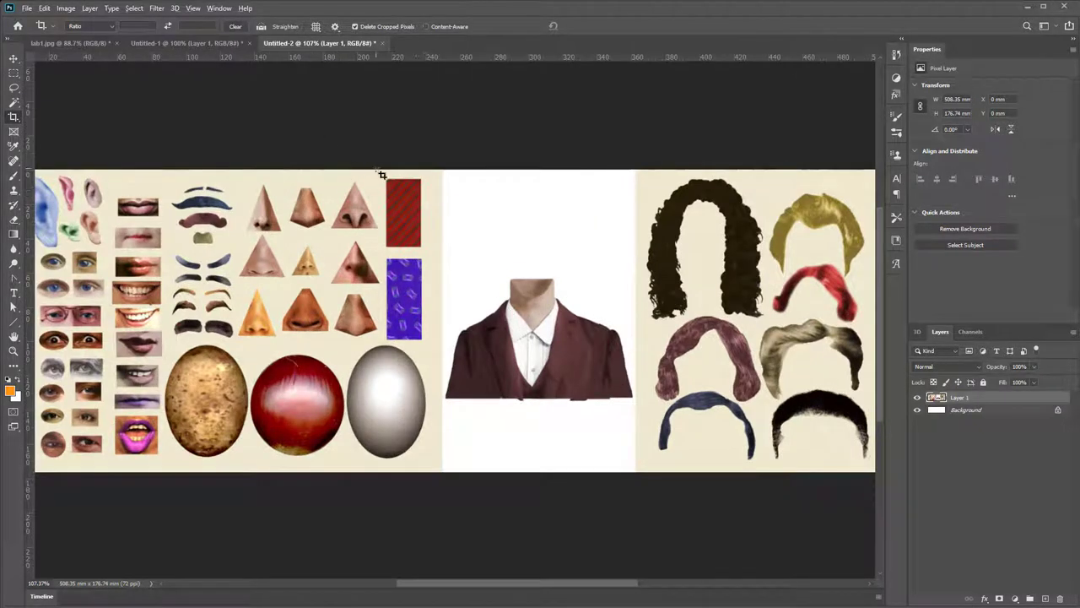
pyautogui.scroll(-1, 427, 207)
pyautogui.scroll(-1, 455, 238)
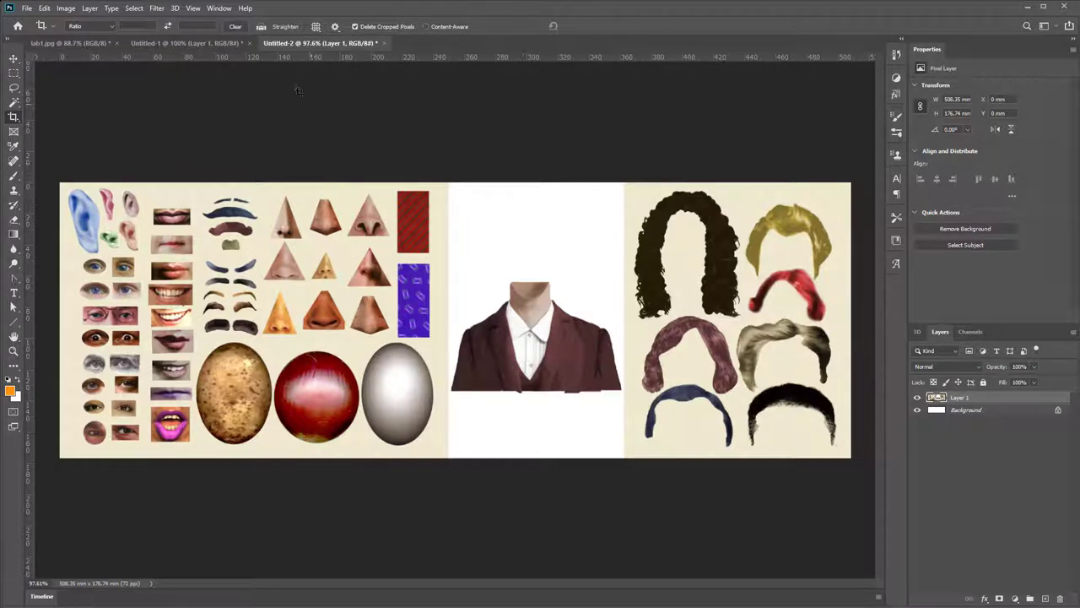
# - Browse the workspace panel list without changes, then start and dismiss another crop
pyautogui.click(219, 9)
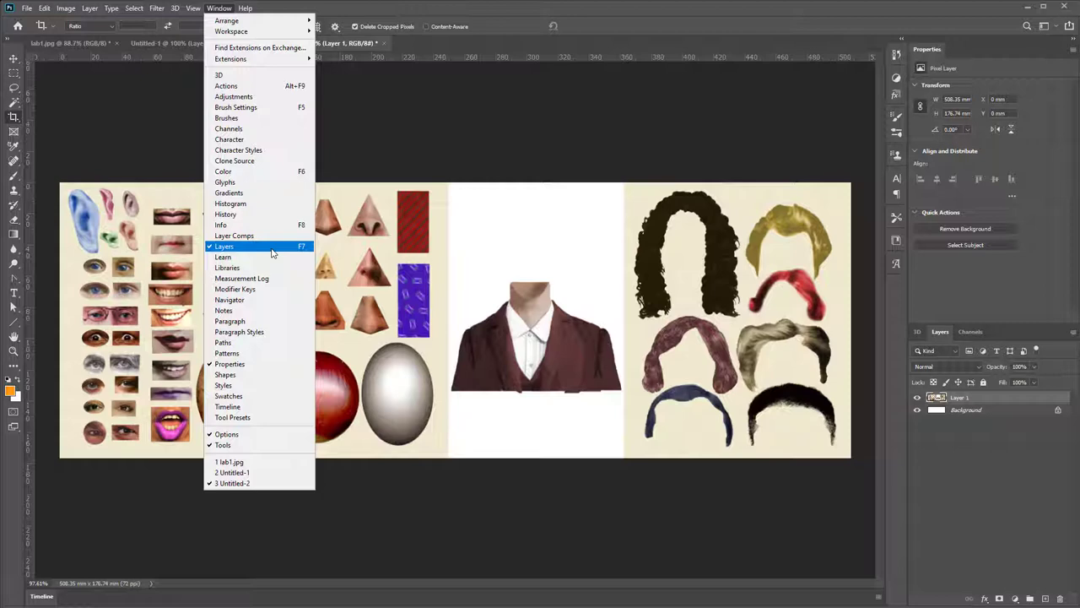
pyautogui.click(633, 34)
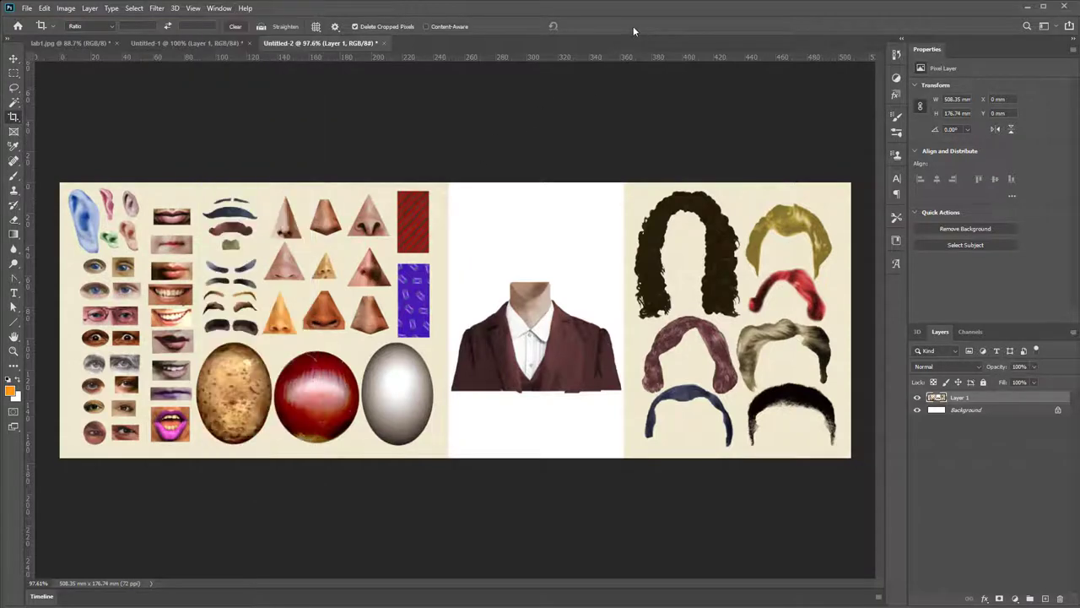
pyautogui.scroll(3, 477, 308)
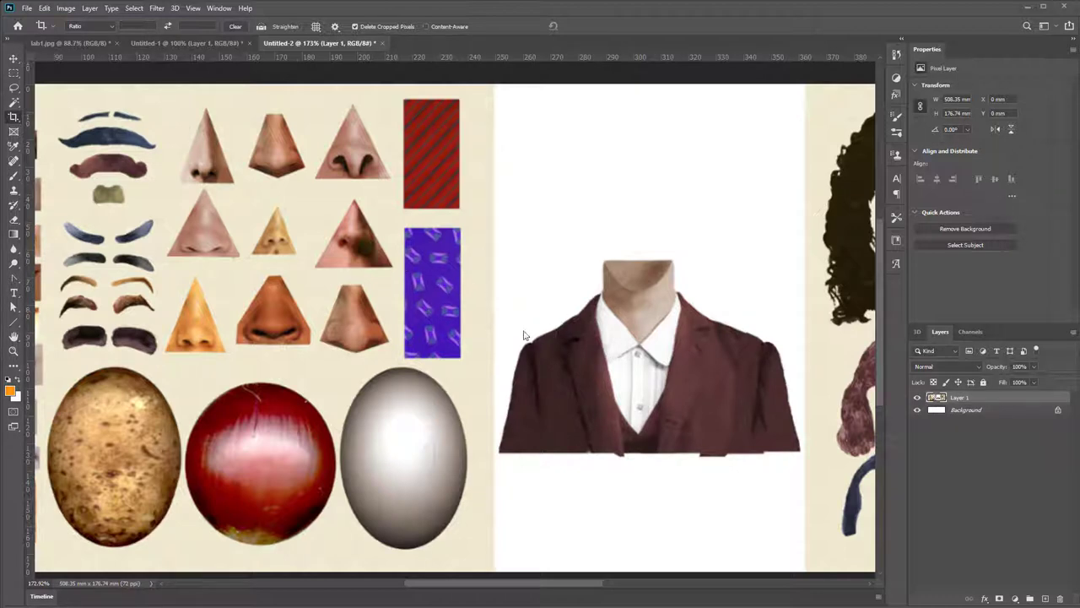
pyautogui.click(500, 255)
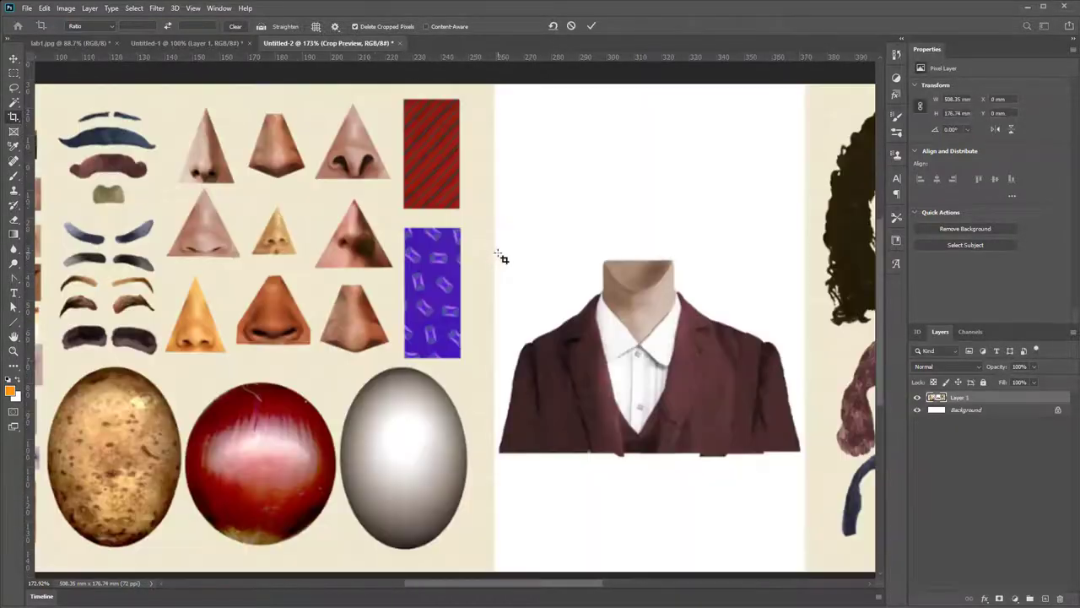
pyautogui.press('Return')
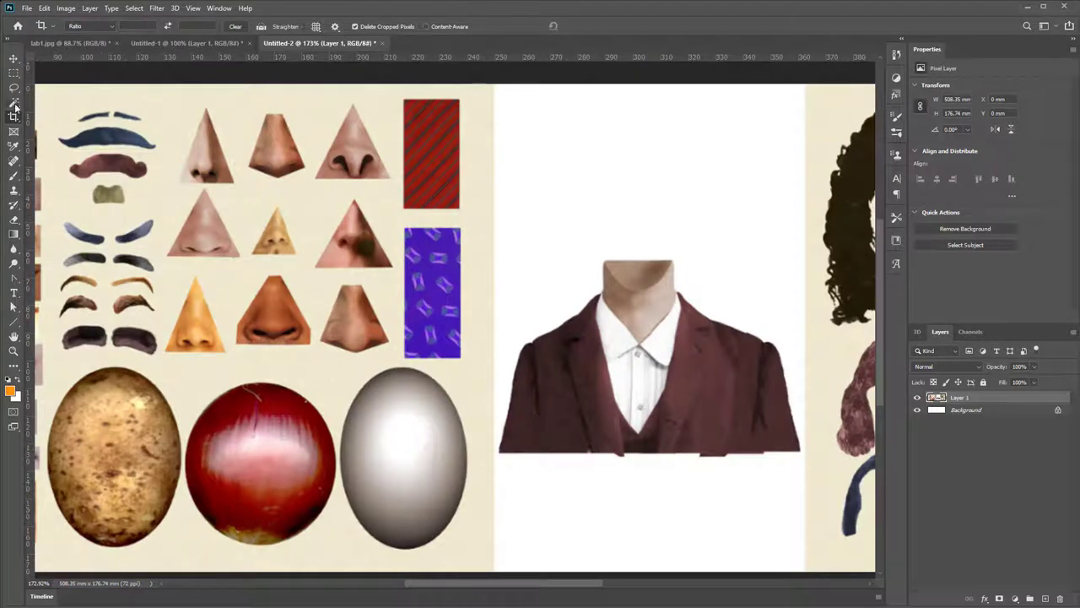
# - Draw an Object Selection box around the pale egg-shaped head piece to select it
pyautogui.click(15, 105)
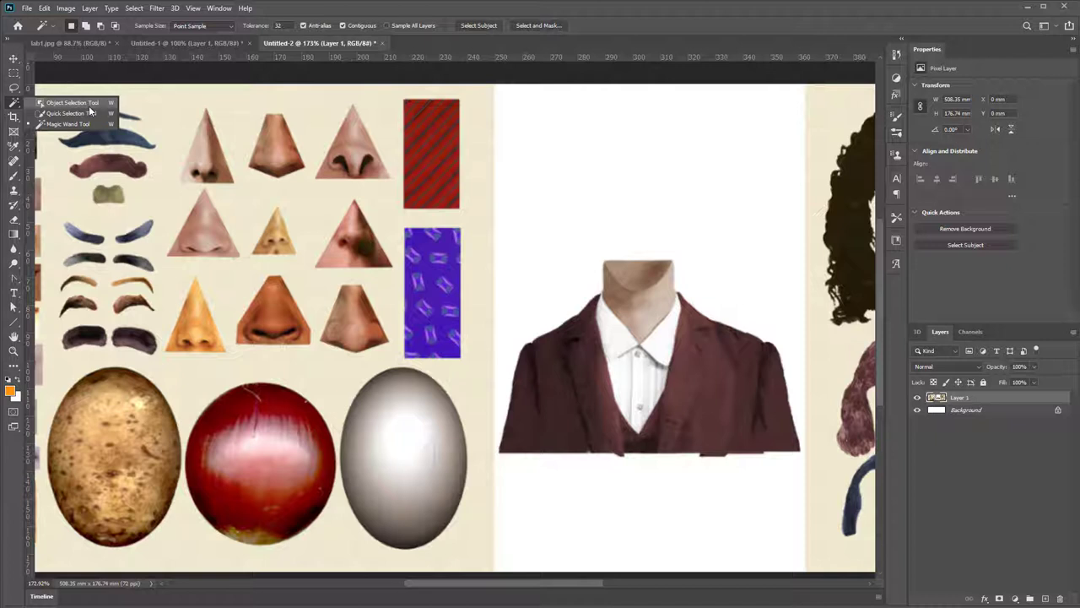
pyautogui.click(90, 108)
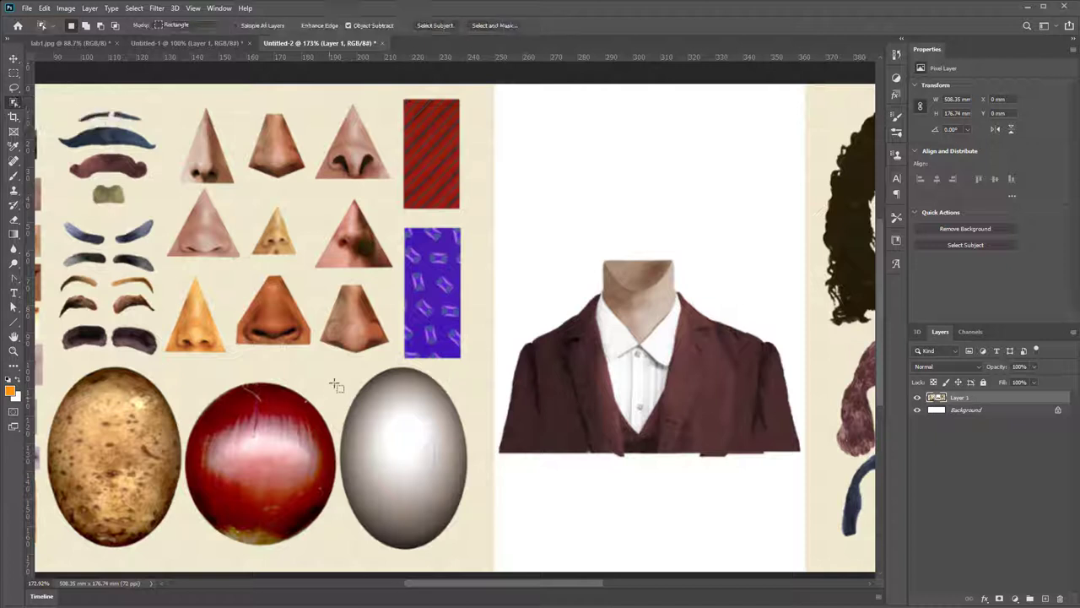
pyautogui.moveTo(336, 365); pyautogui.dragTo(472, 559)
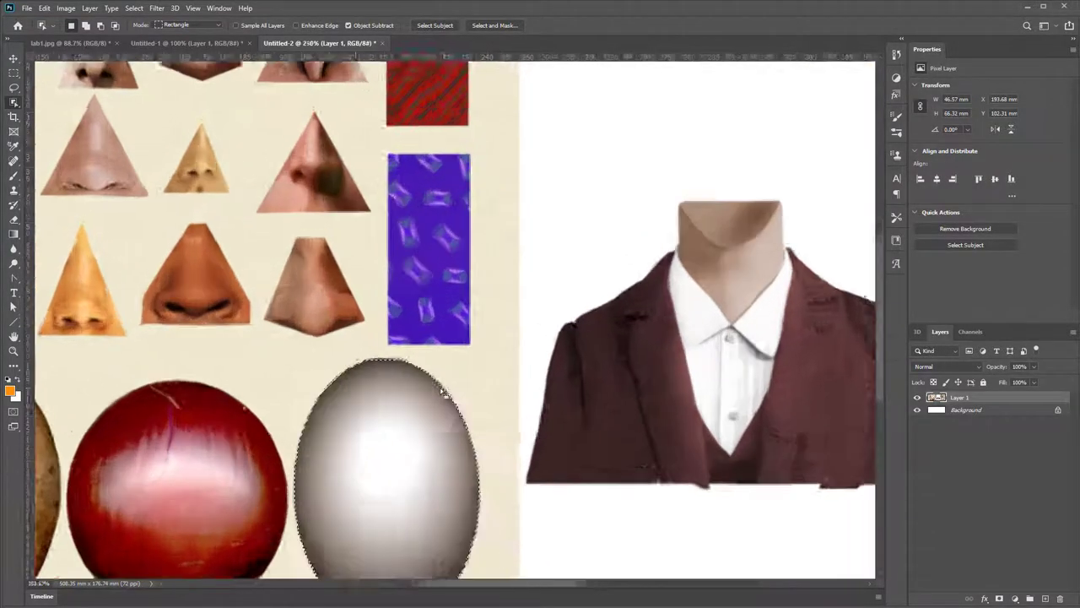
pyautogui.scroll(3, 443, 392)
pyautogui.moveTo(405, 436); pyautogui.dragTo(397, 279)
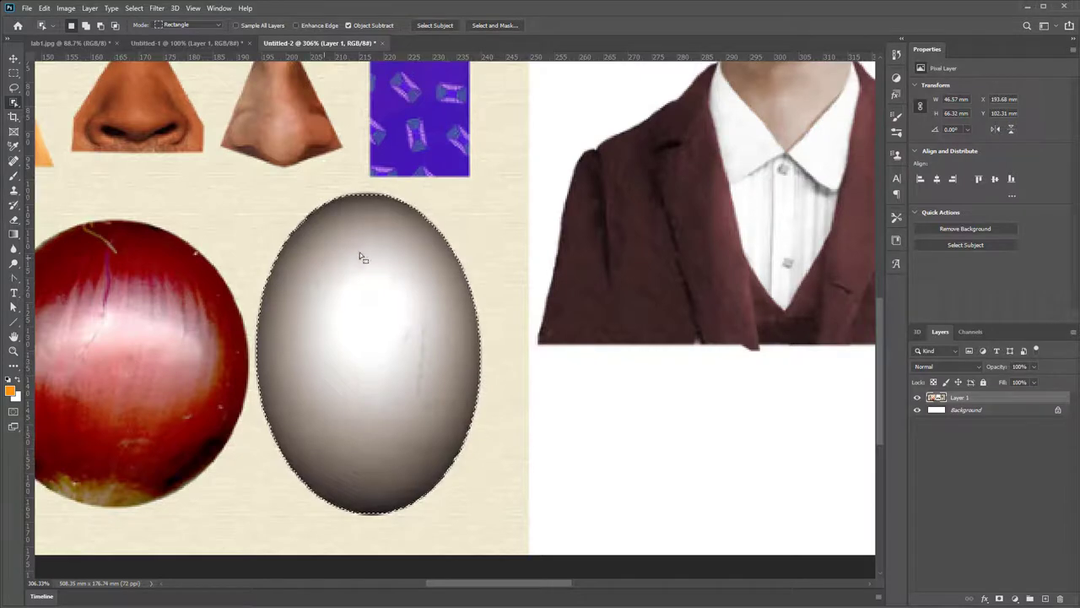
# - Zoom in and out on the selected egg, ending slightly zoomed out
pyautogui.scroll(-1, 379, 248)
pyautogui.scroll(1, 378, 248)
pyautogui.scroll(1, 384, 249)
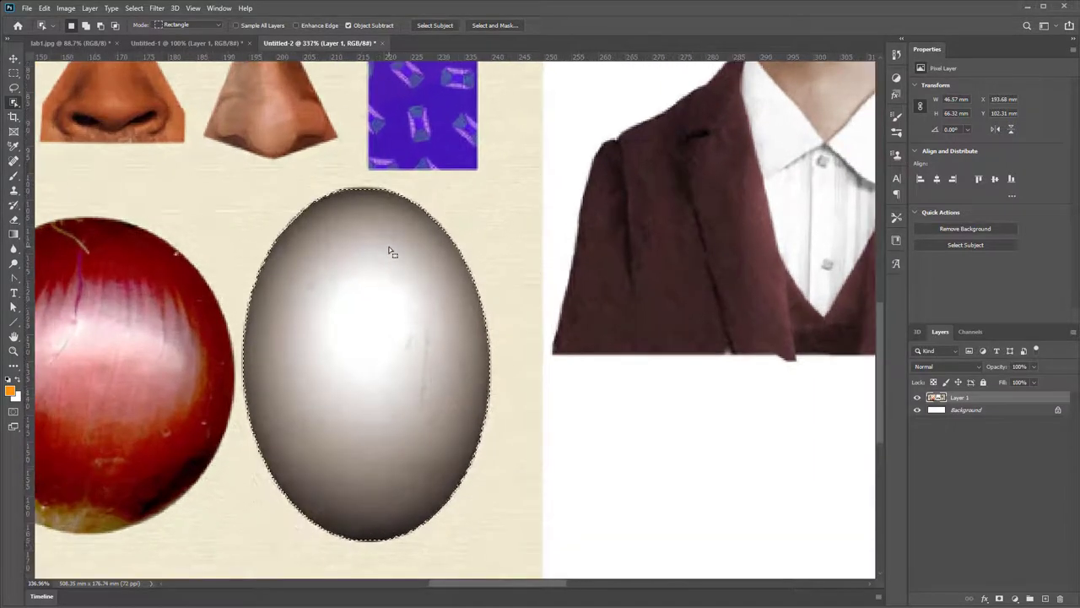
pyautogui.scroll(-2, 390, 252)
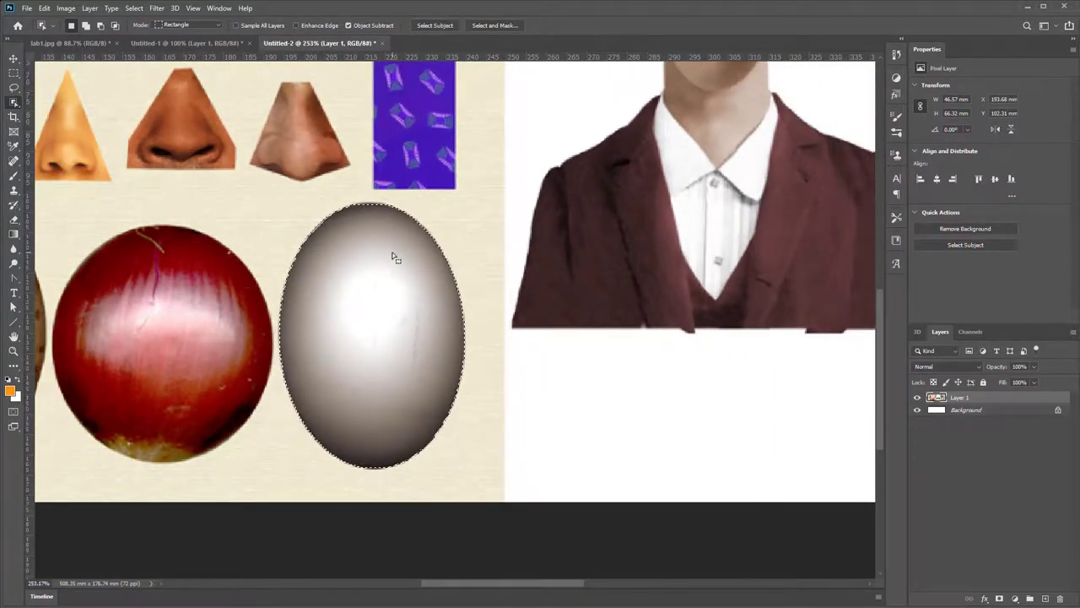
pyautogui.scroll(2, 395, 258)
pyautogui.scroll(-2, 394, 257)
pyautogui.scroll(1, 394, 257)
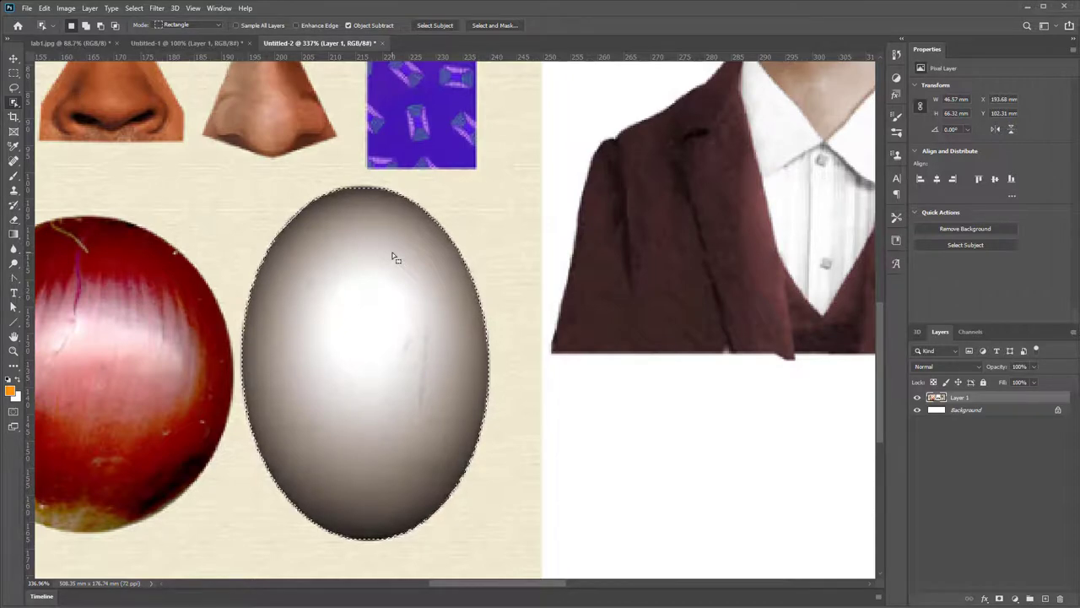
pyautogui.scroll(-1, 393, 258)
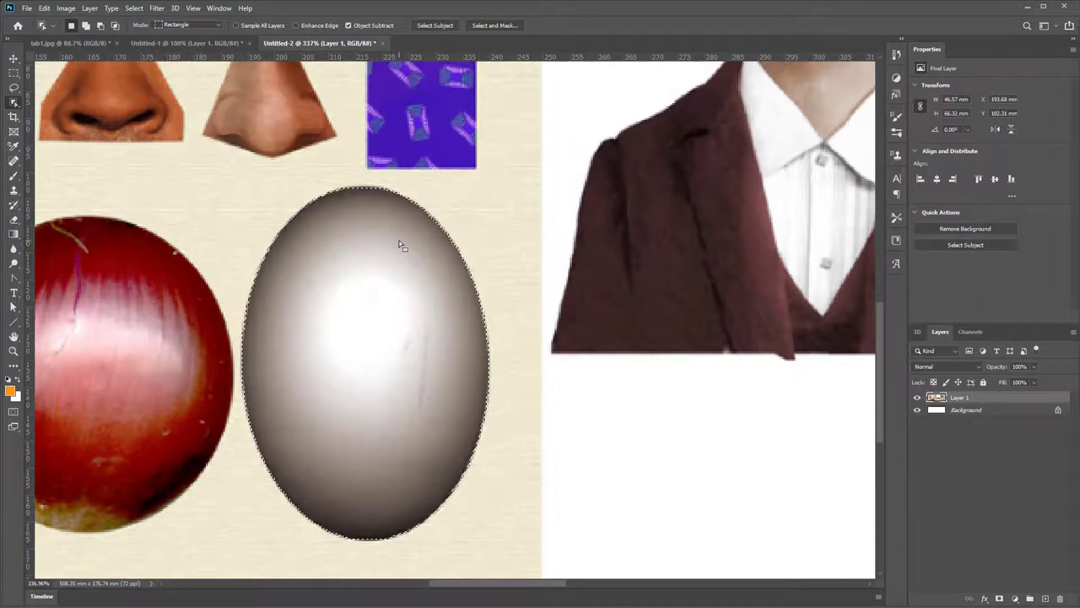
pyautogui.scroll(-2, 392, 258)
pyautogui.scroll(-1, 393, 257)
pyautogui.scroll(3, 401, 249)
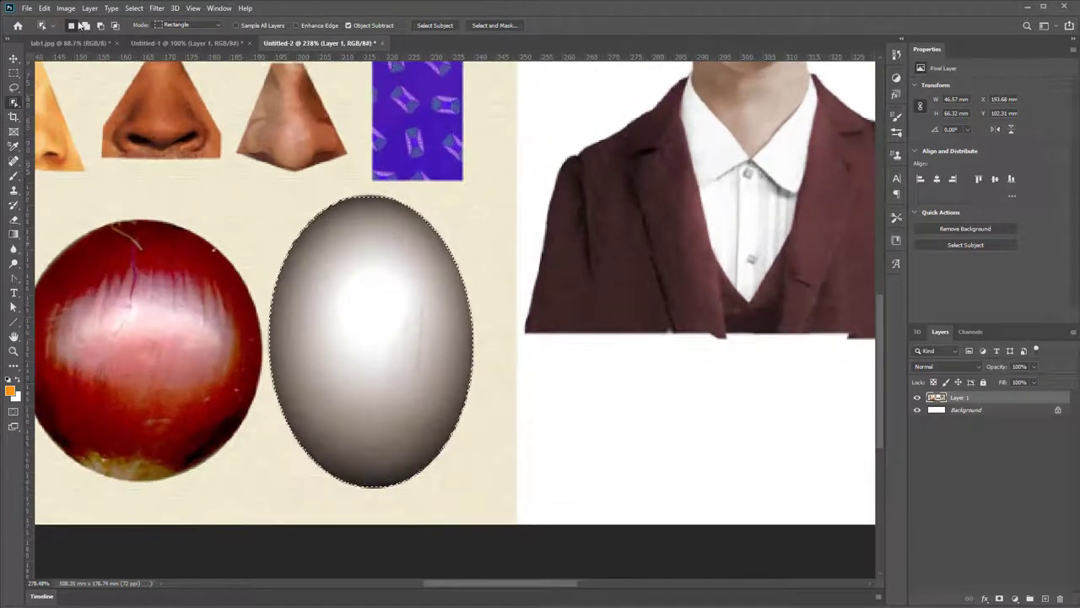
# - Copy and paste the selected egg onto Layer 2, then drag it right toward the suit jacket
pyautogui.click(44, 8)
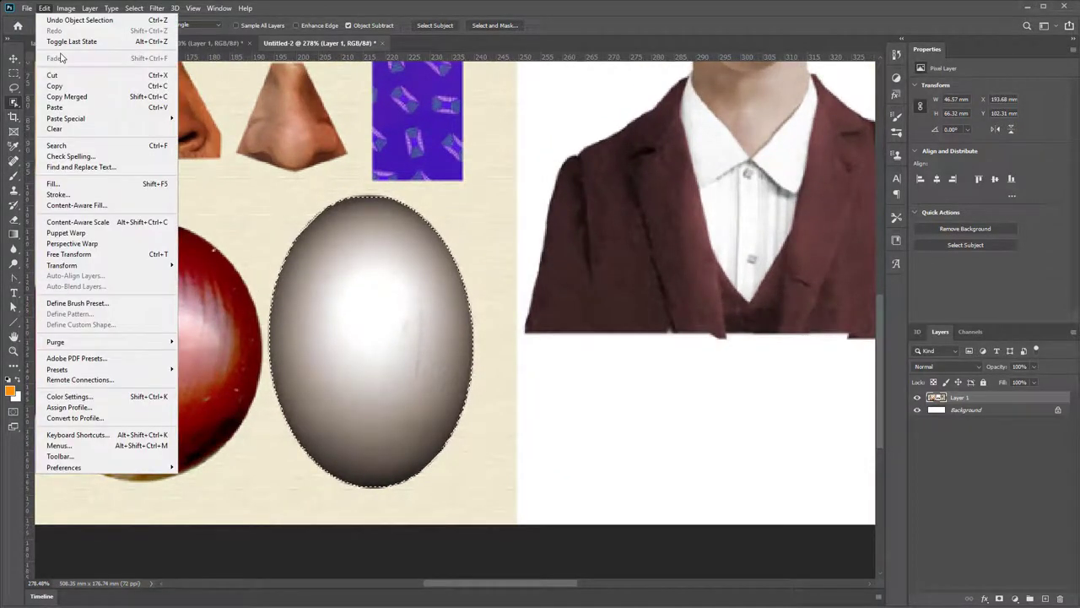
pyautogui.click(102, 90)
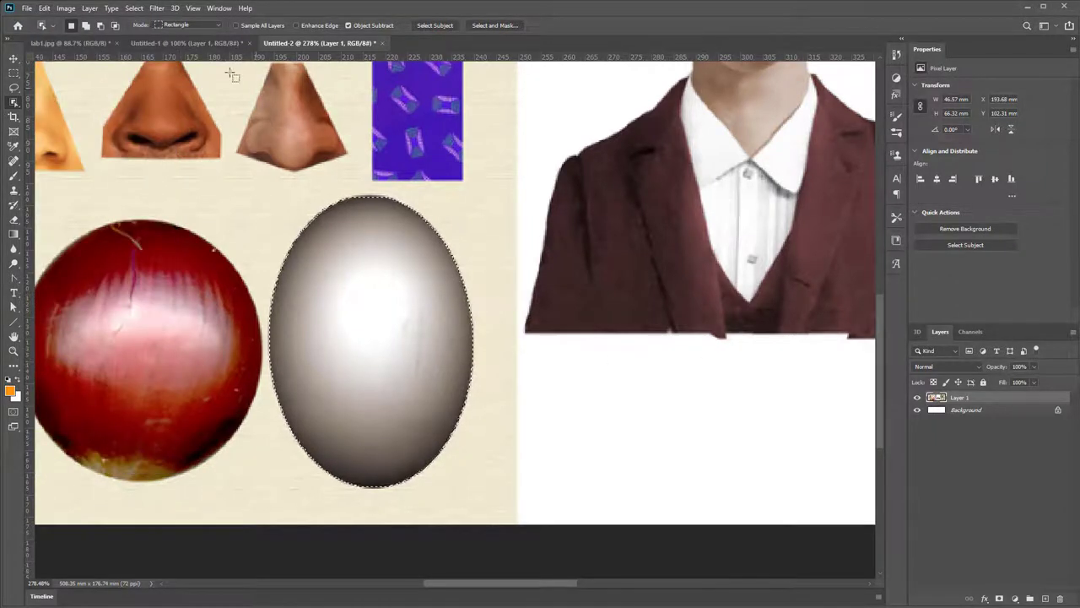
pyautogui.click(44, 7)
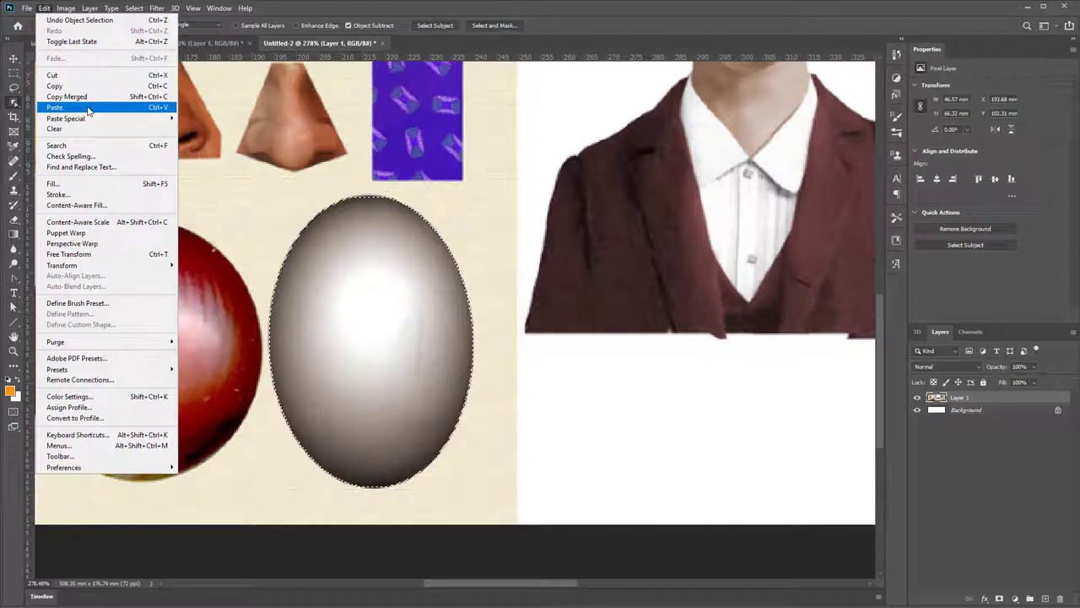
pyautogui.click(88, 111)
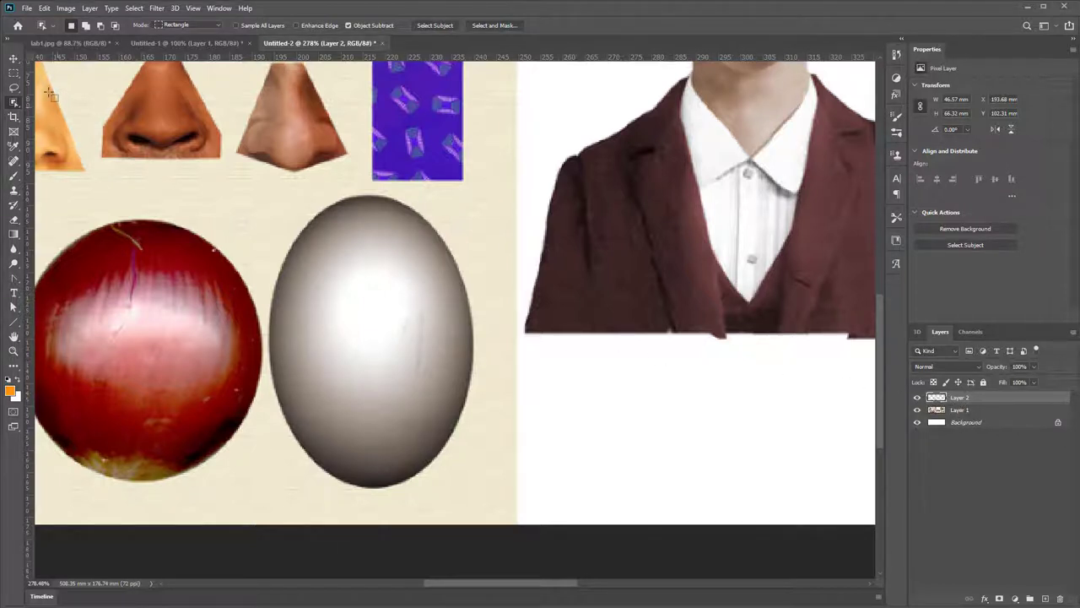
pyautogui.click(12, 58)
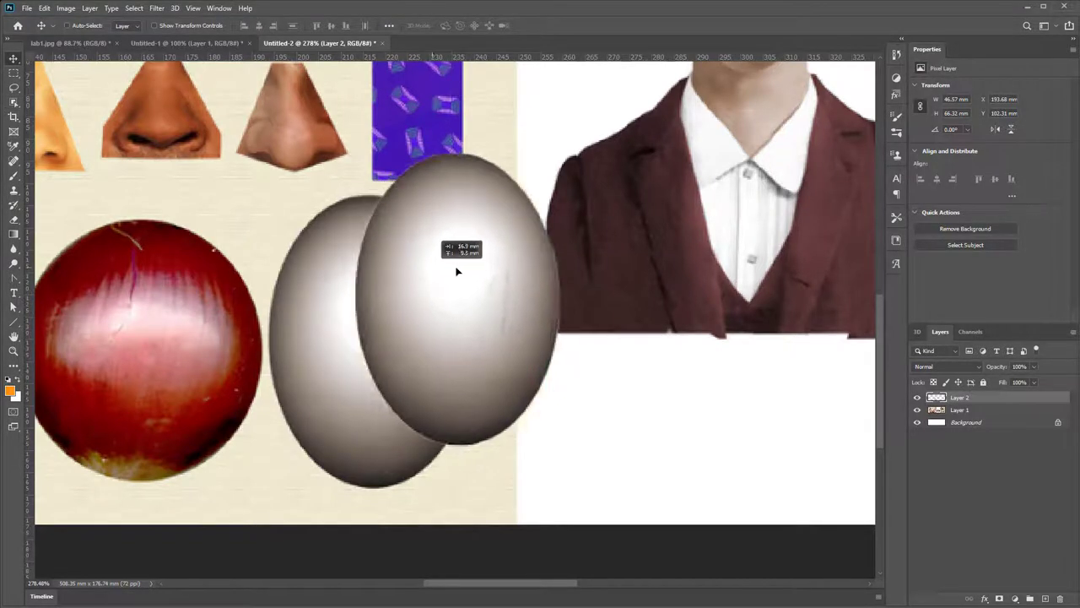
pyautogui.moveTo(349, 313)
pyautogui.mouseDown()
pyautogui.moveTo(610, 305)
pyautogui.moveTo(555, 305)
pyautogui.mouseUp()
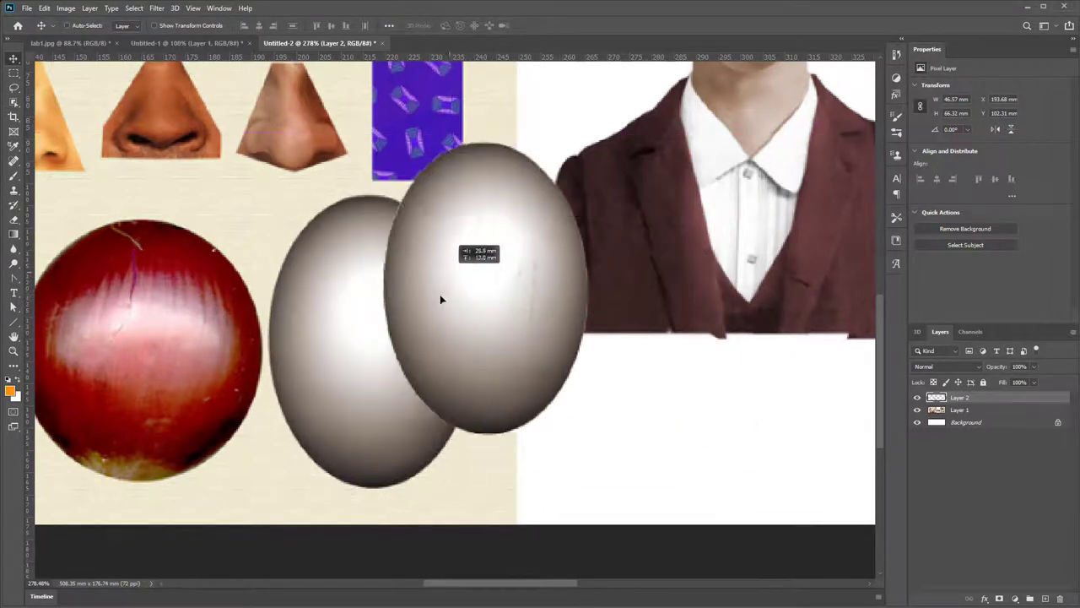
# - Switch the Layers panel to large thumbnails and rename Layer 2 to Head
pyautogui.moveTo(556, 306); pyautogui.dragTo(565, 282)
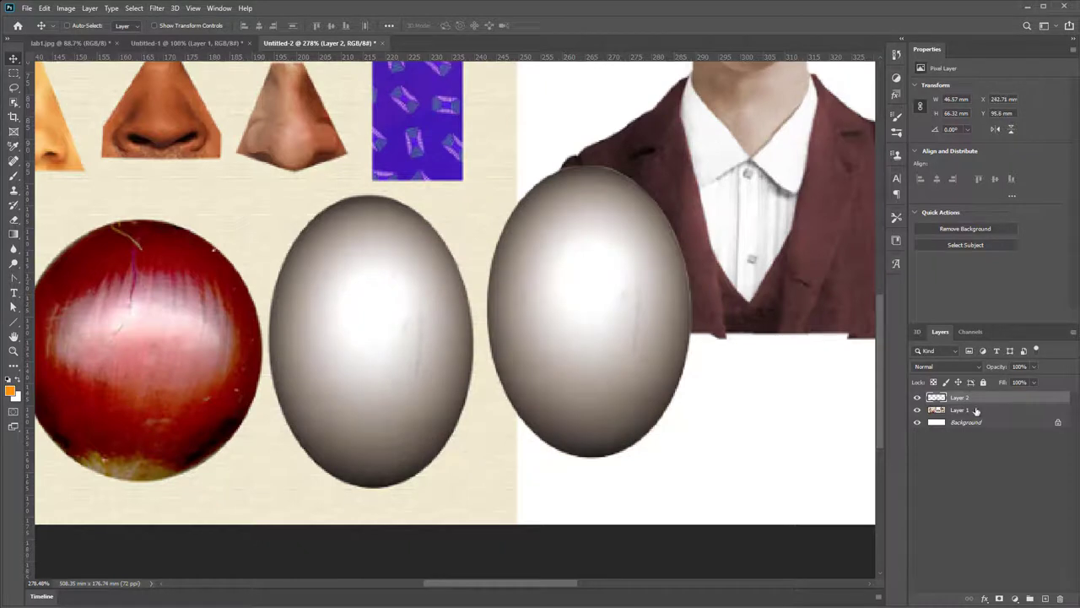
pyautogui.rightClick(943, 398)
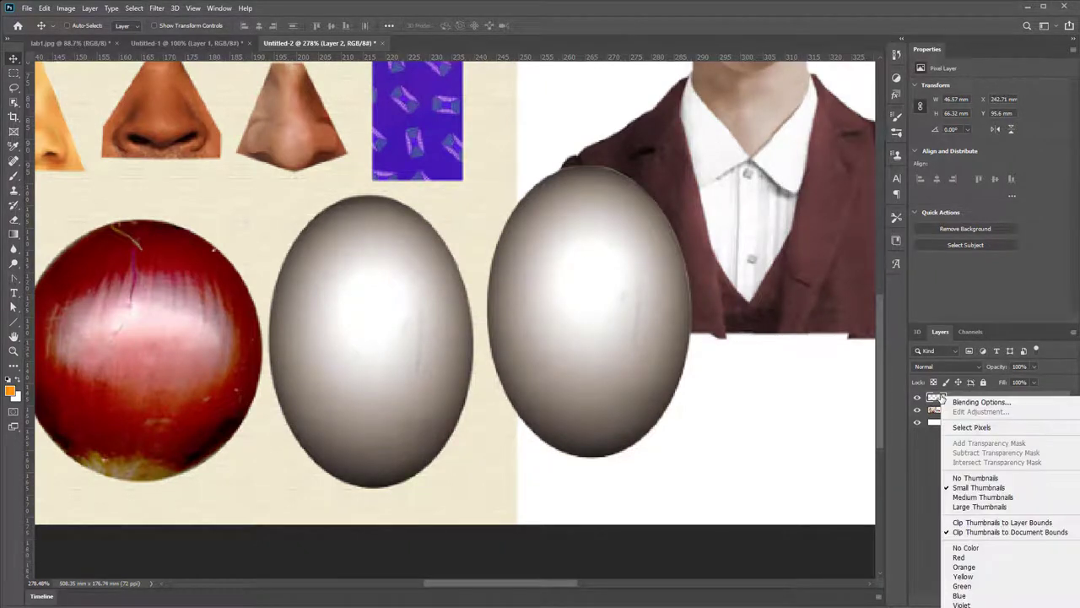
pyautogui.click(976, 507)
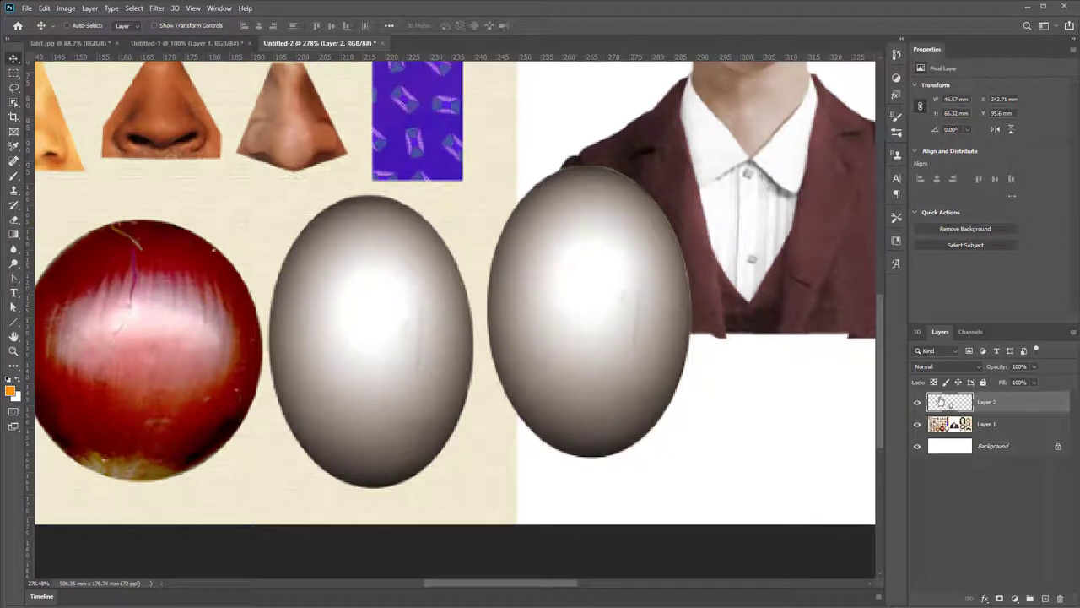
pyautogui.doubleClick(985, 403)
pyautogui.write('Head')
pyautogui.press('Return')
# - Position the egg head on top of the jacket's shirt collar
pyautogui.moveTo(766, 121)
pyautogui.mouseDown()
pyautogui.moveTo(666, 241)
pyautogui.moveTo(579, 321)
pyautogui.moveTo(532, 265)
pyautogui.moveTo(559, 253)
pyautogui.mouseUp()
pyautogui.moveTo(369, 424); pyautogui.dragTo(524, 127)
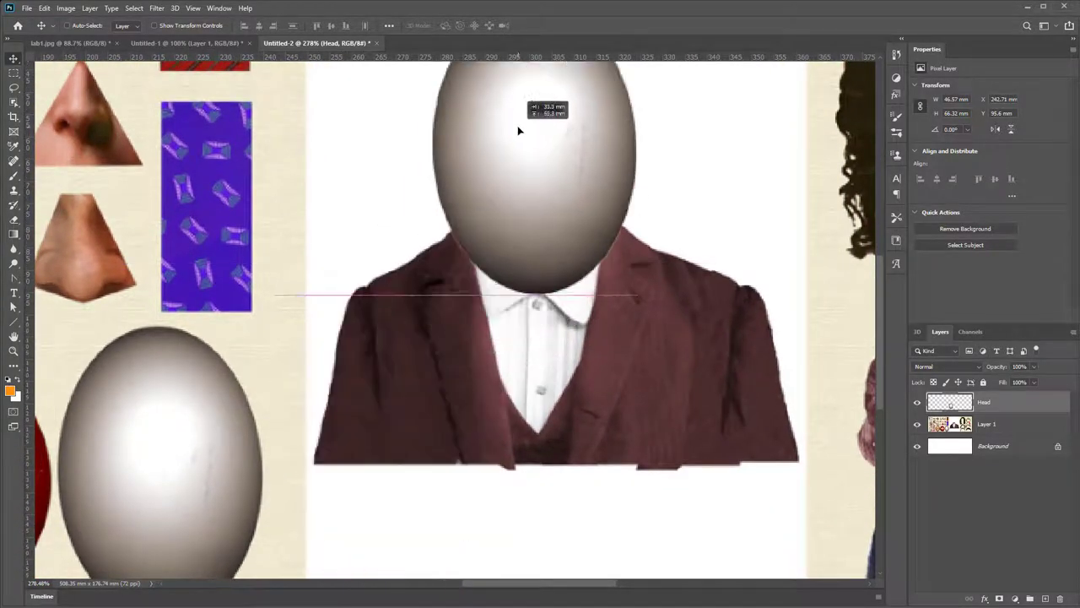
pyautogui.moveTo(670, 225)
pyautogui.mouseDown()
pyautogui.moveTo(664, 316)
pyautogui.moveTo(507, 340)
pyautogui.moveTo(486, 276)
pyautogui.mouseUp()
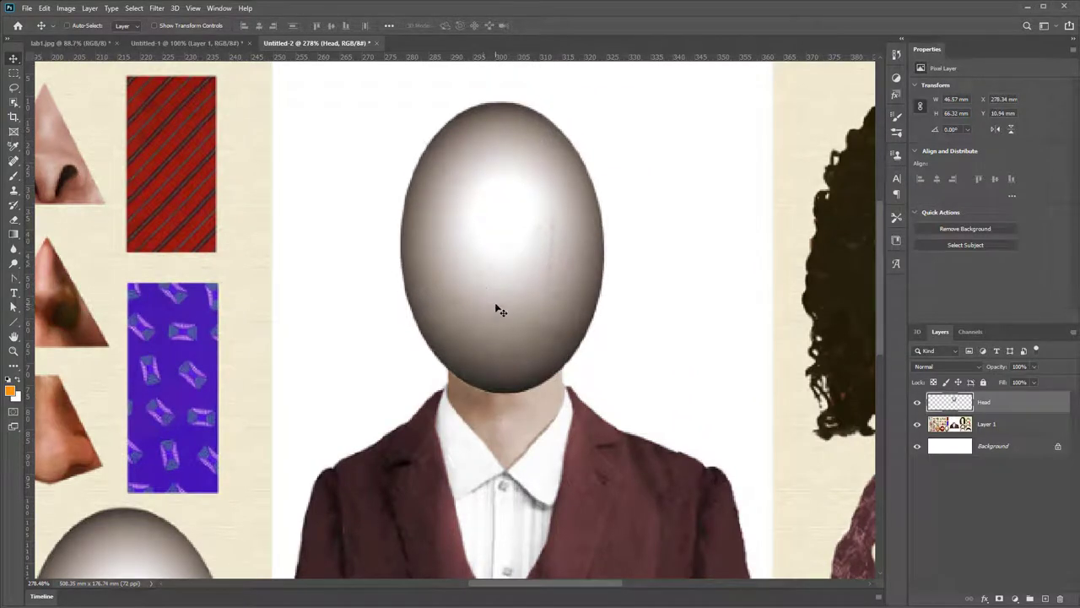
pyautogui.scroll(-2, 511, 243)
pyautogui.hscroll(-5, 501, 193)
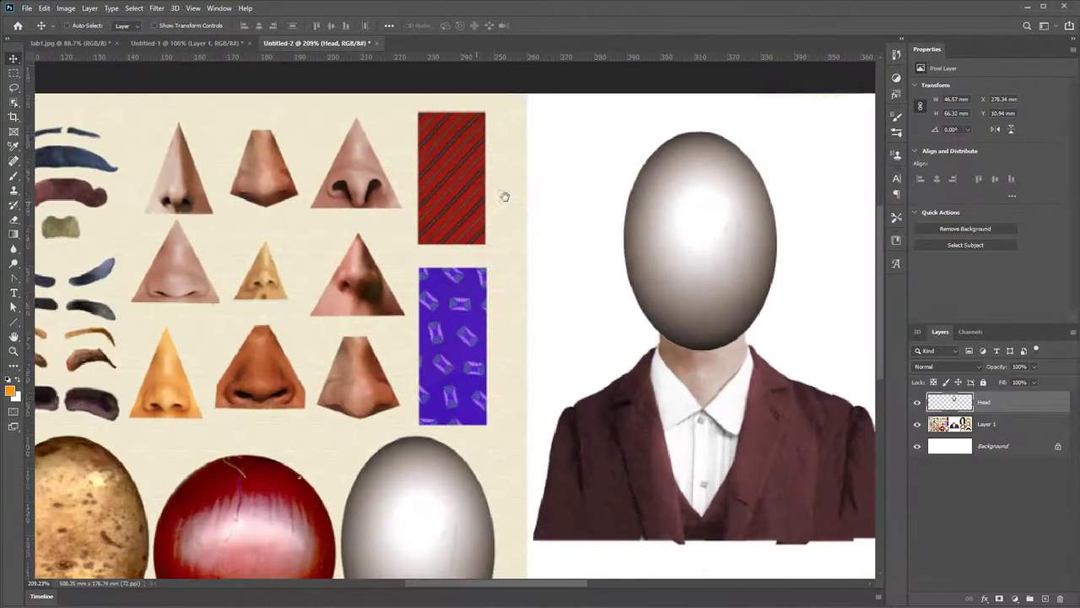
pyautogui.scroll(2, 473, 222)
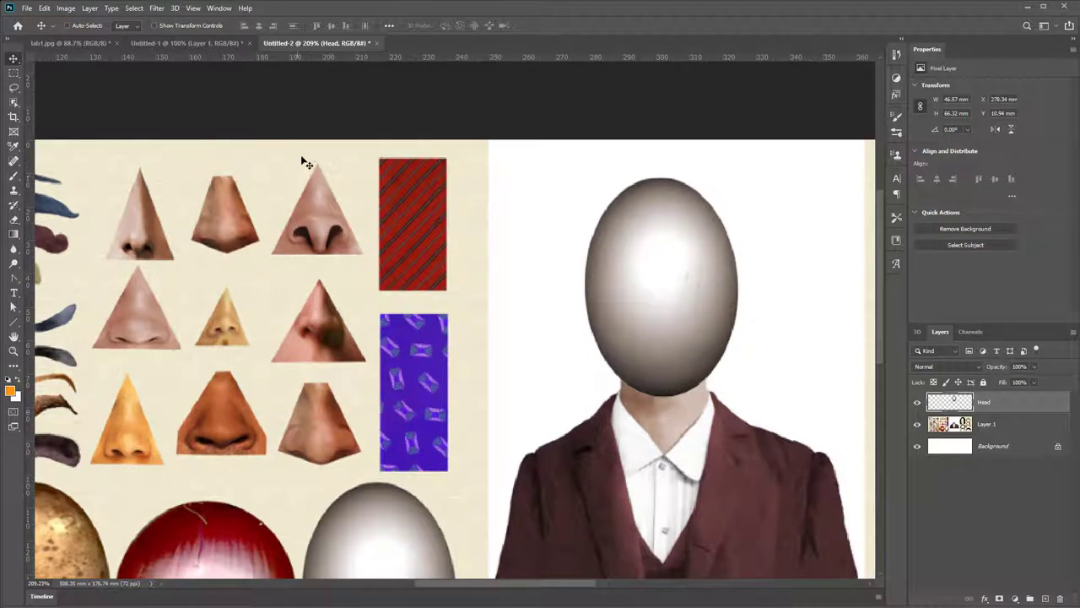
pyautogui.click(13, 101)
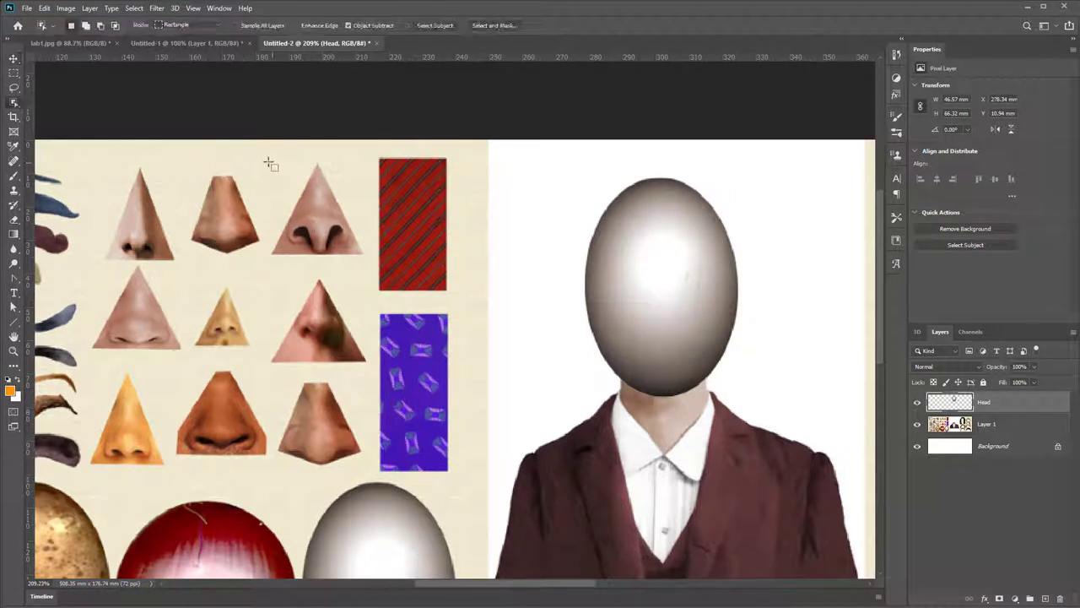
pyautogui.moveTo(259, 155); pyautogui.dragTo(367, 272)
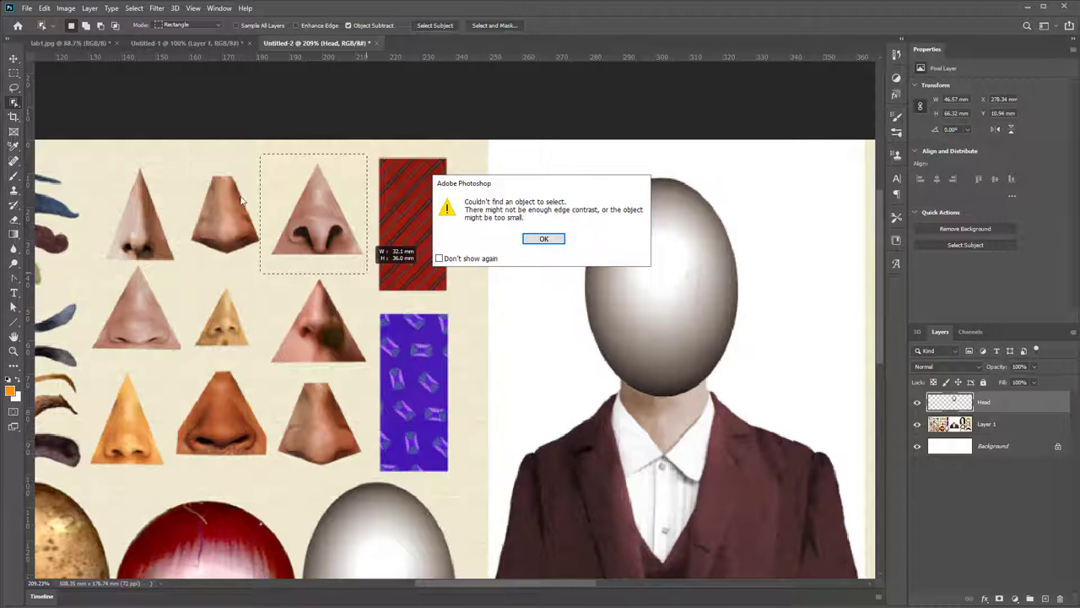
pyautogui.click(559, 240)
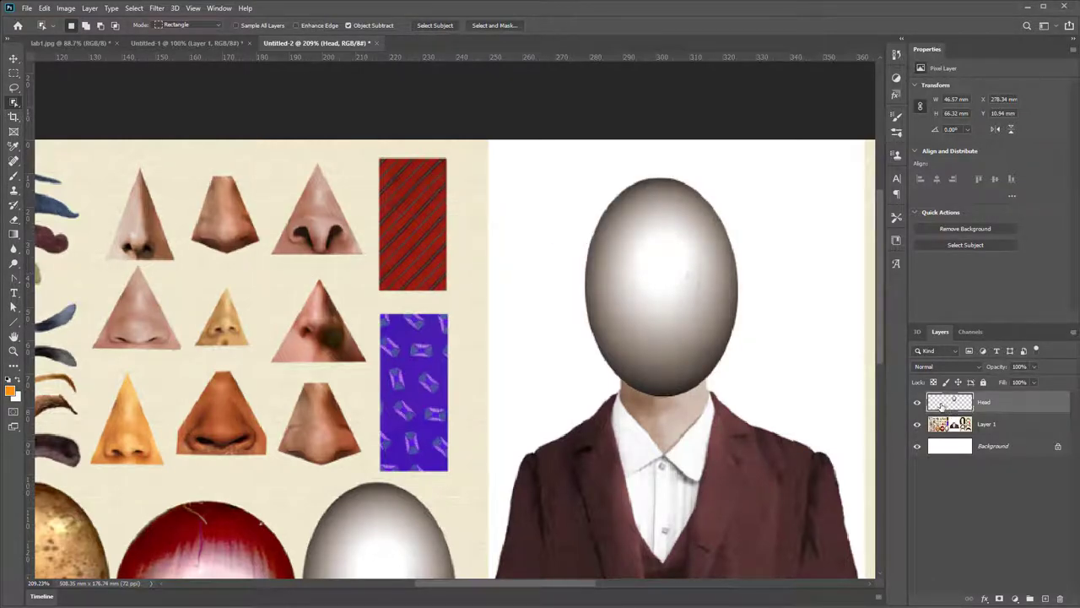
pyautogui.keyDown('alt'); pyautogui.click(918, 402); pyautogui.keyUp('alt')
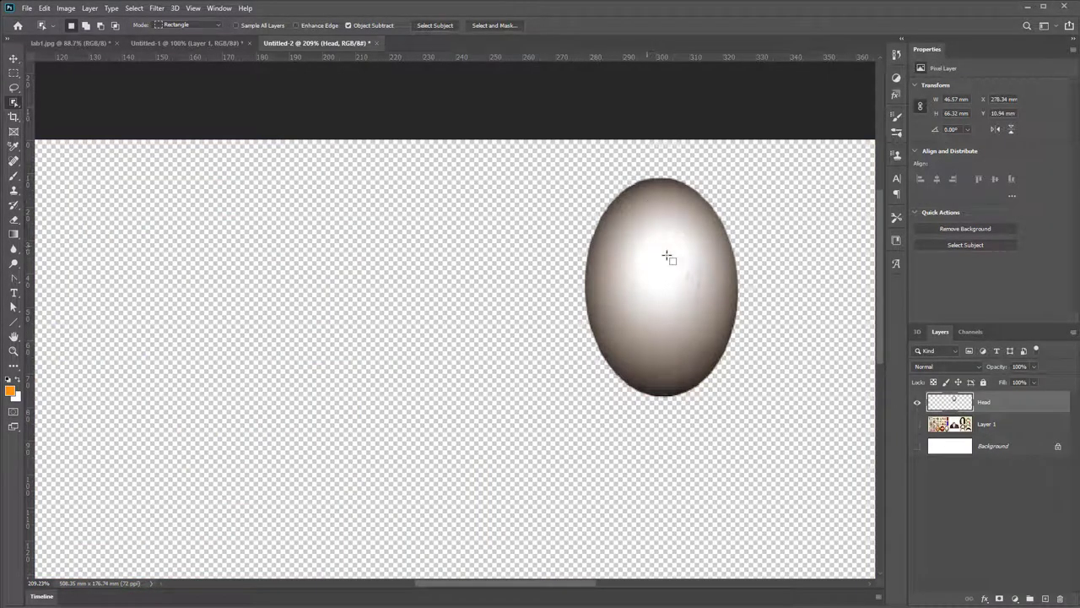
pyautogui.keyDown('alt'); pyautogui.click(917, 404); pyautogui.keyUp('alt')
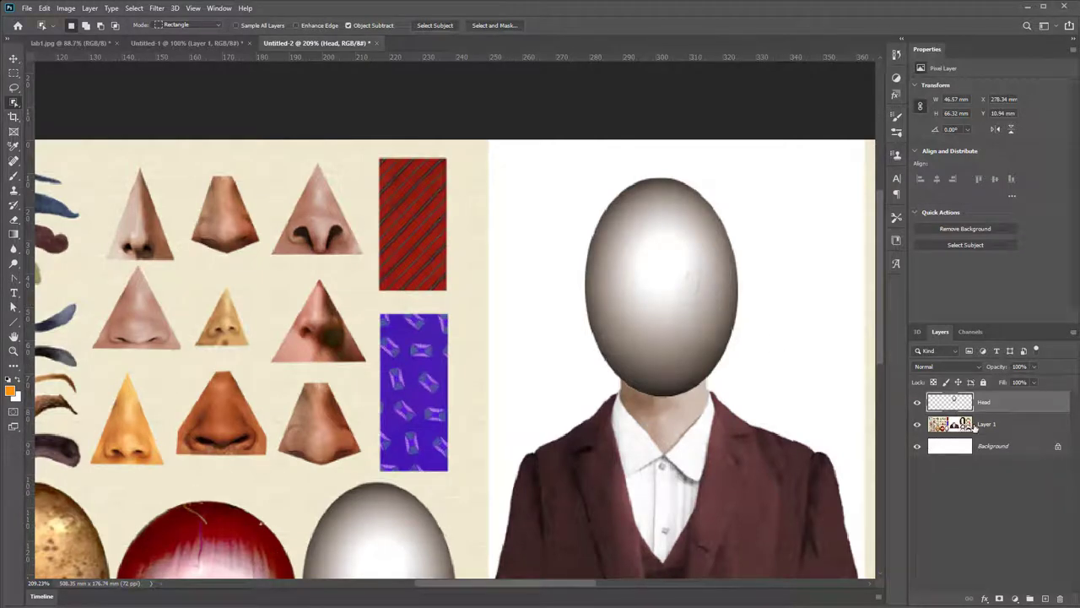
pyautogui.click(988, 426)
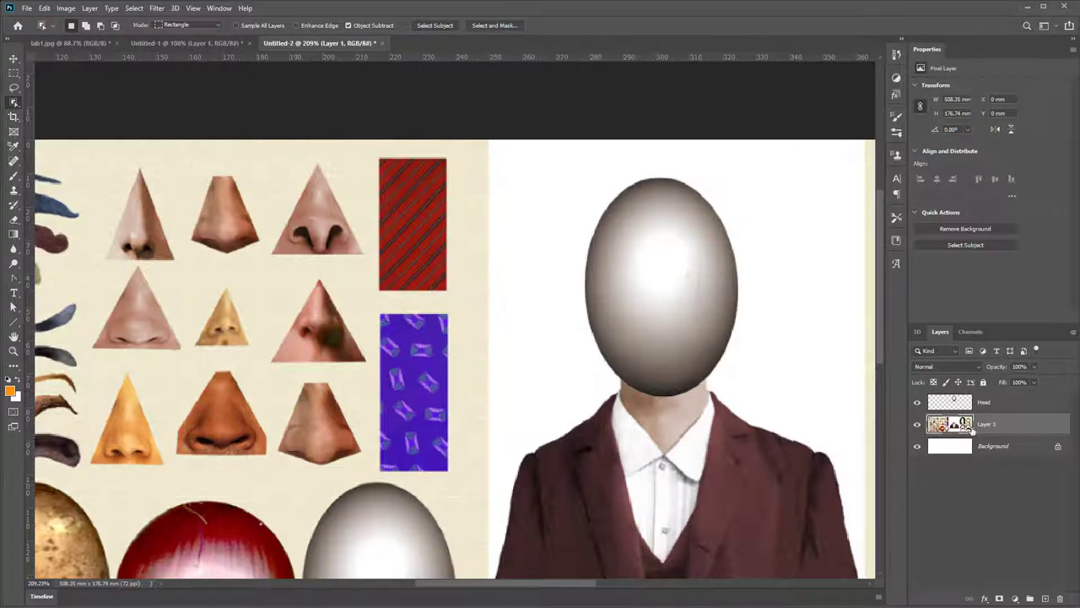
# - Rename the collage sheet layer Layer 1 to BG
pyautogui.doubleClick(986, 424)
pyautogui.write('BG')
pyautogui.press('Return')
# - Copy the marquee-selected top-right nose onto a new layer named Nose with Ctrl+J
pyautogui.moveTo(265, 155); pyautogui.dragTo(365, 273)
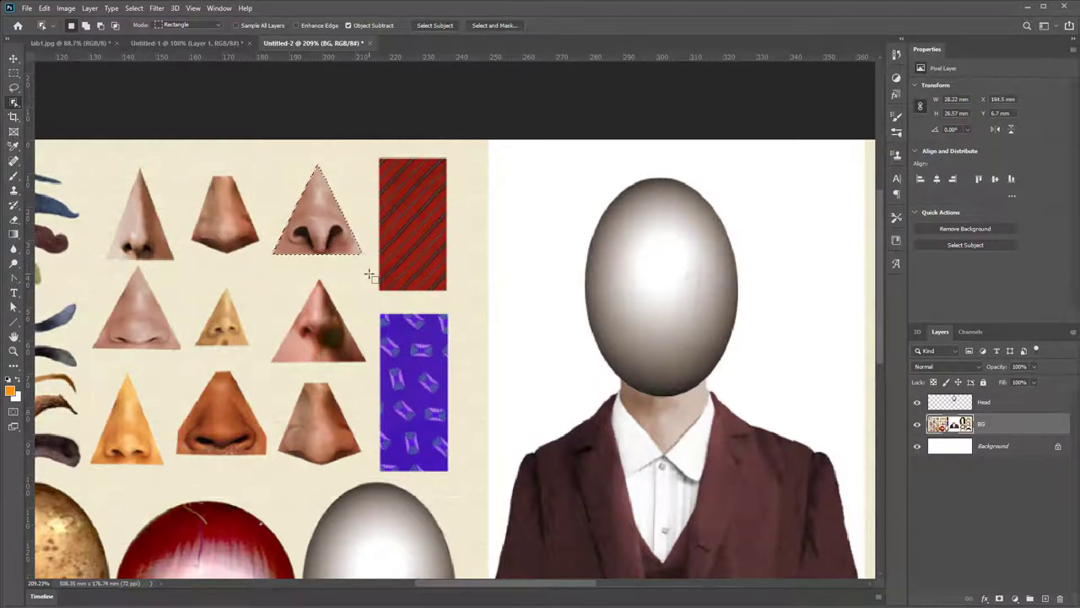
pyautogui.rightClick(14, 104)
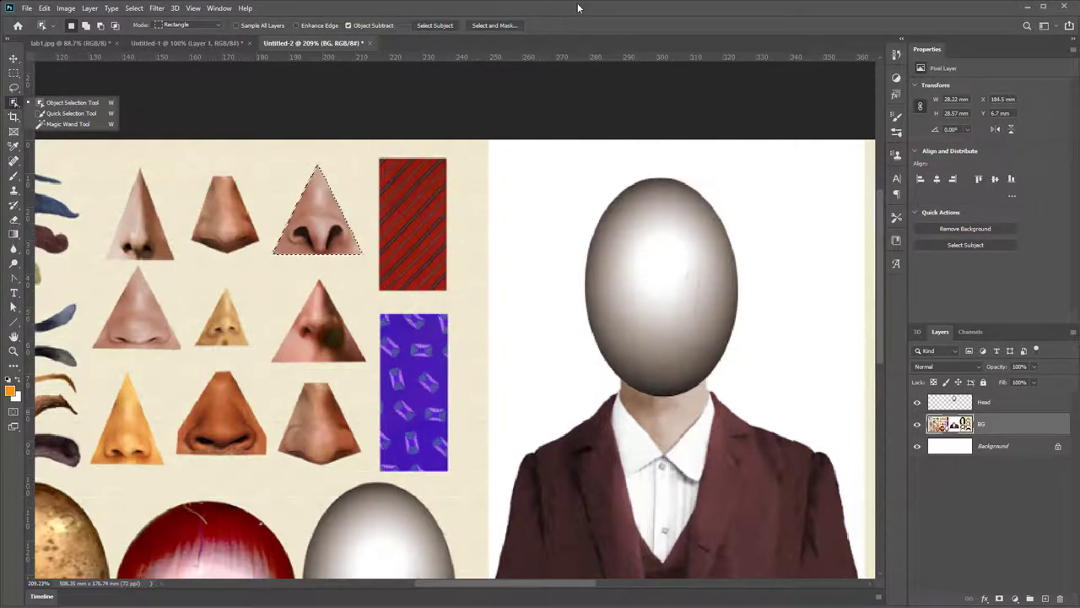
pyautogui.click(273, 191)
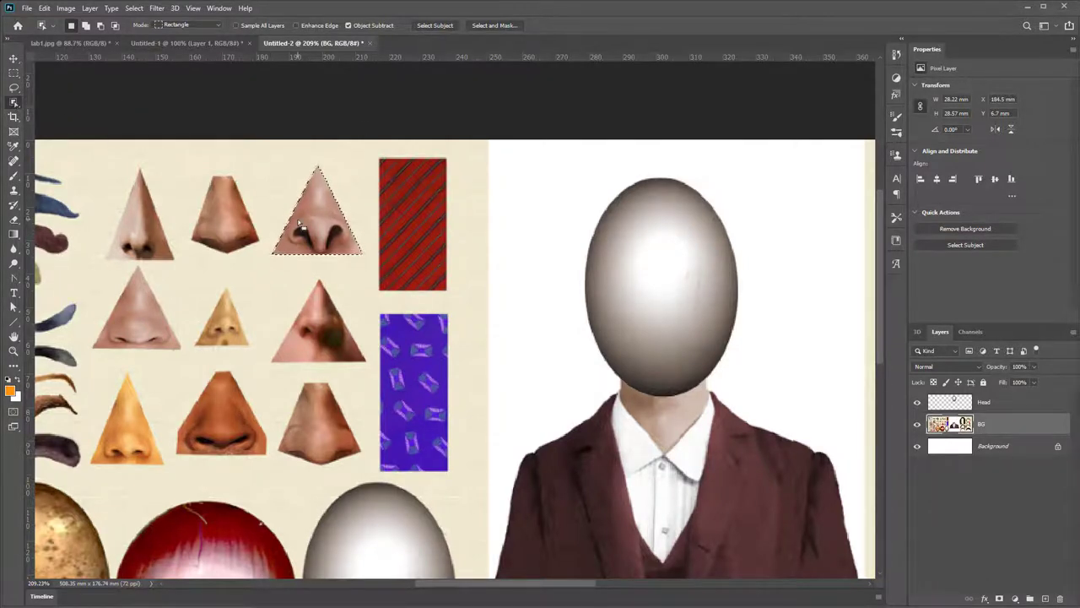
pyautogui.hotkey('ctrl', 'j')
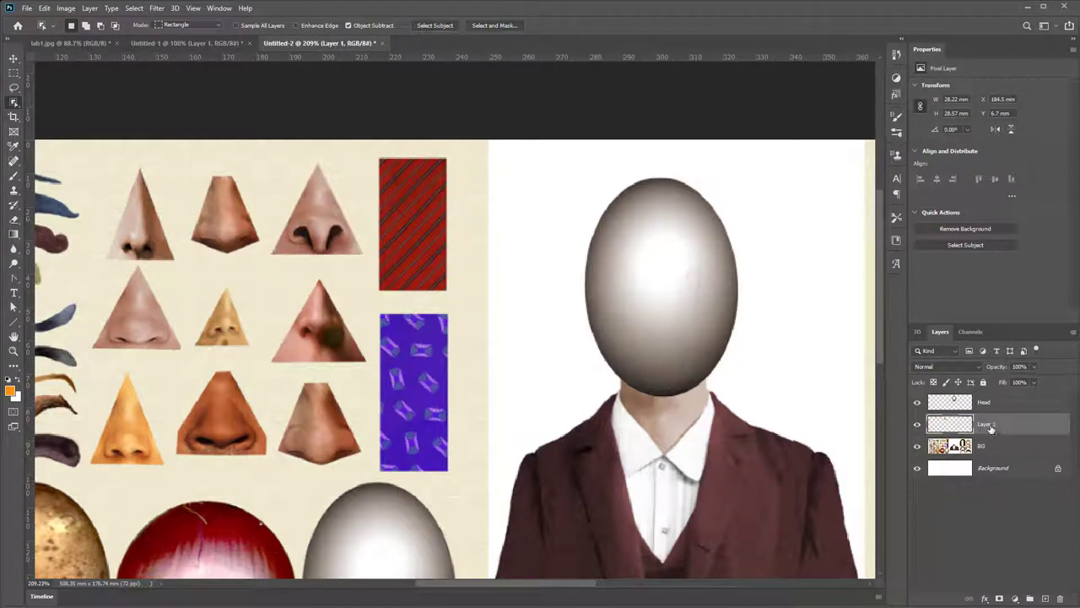
pyautogui.doubleClick(989, 424)
pyautogui.write('Nose')
pyautogui.press('Return')
# - Move the nose onto the figure, stack the Nose layer above Head, and centre it on the egg
pyautogui.press('v')
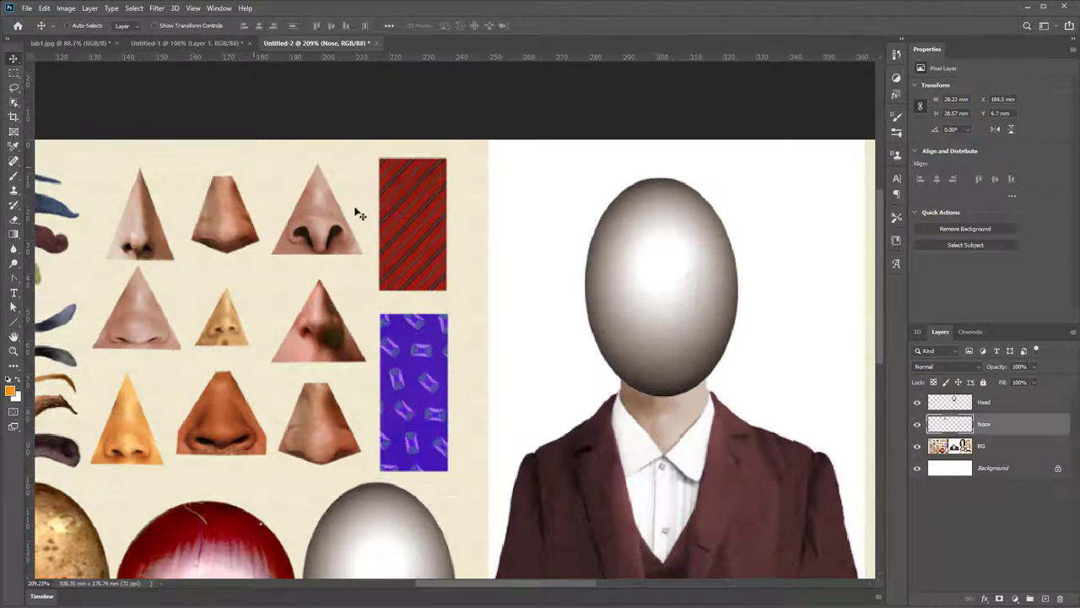
pyautogui.moveTo(343, 220)
pyautogui.mouseDown()
pyautogui.moveTo(569, 305)
pyautogui.moveTo(561, 312)
pyautogui.moveTo(591, 345)
pyautogui.mouseUp()
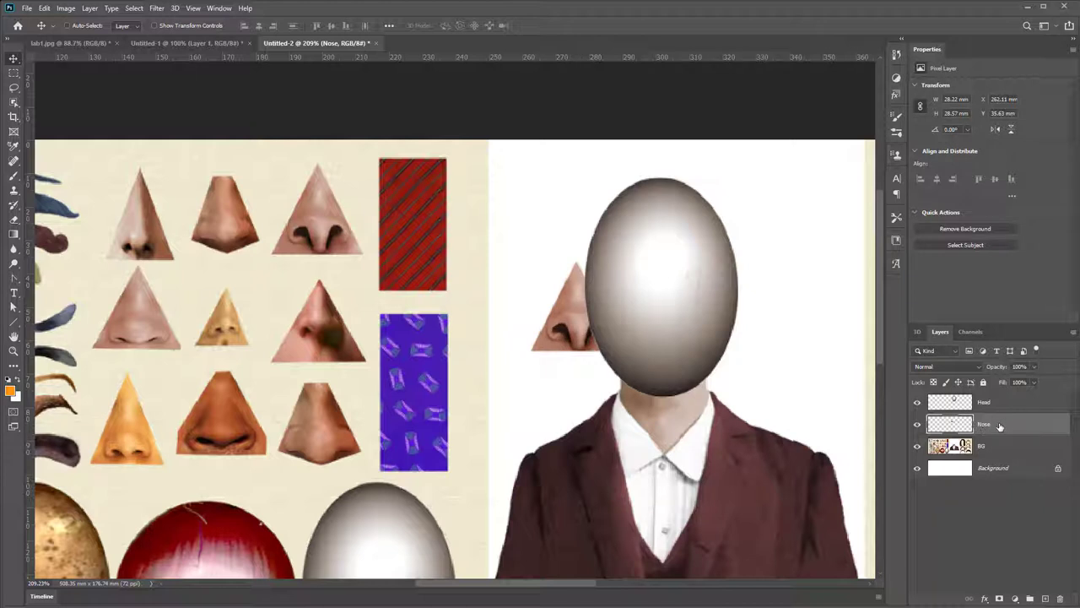
pyautogui.moveTo(996, 424); pyautogui.dragTo(1000, 399)
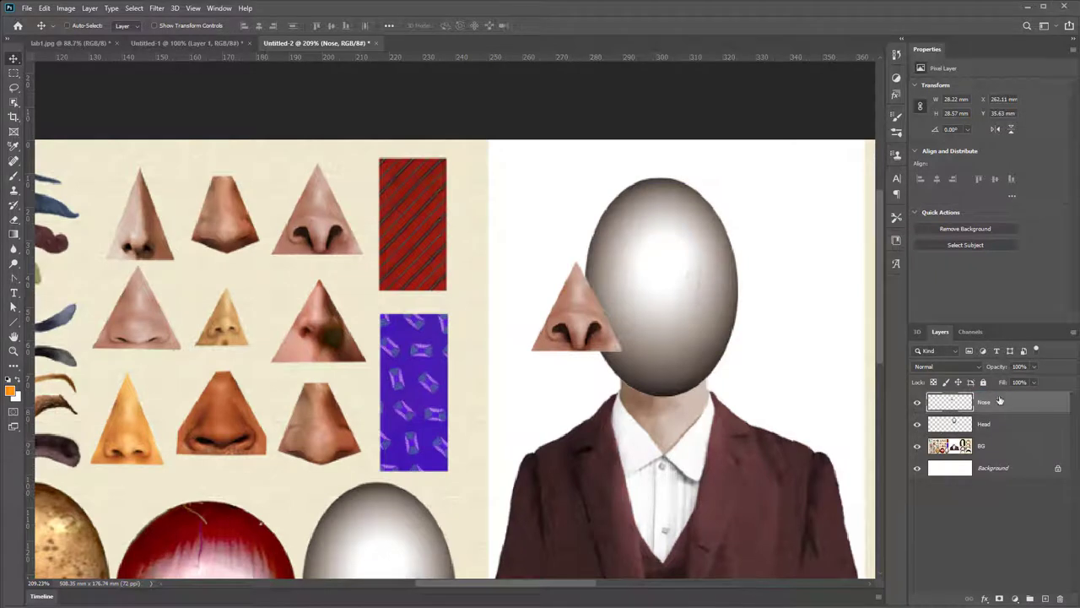
pyautogui.moveTo(579, 319); pyautogui.dragTo(661, 286)
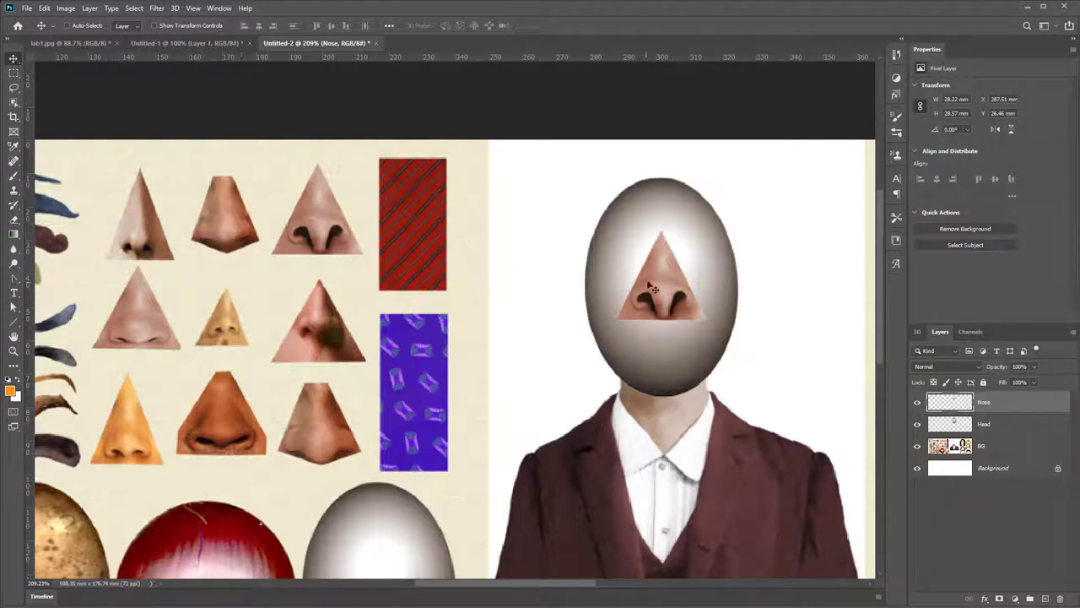
# - Free-transform the nose to about 73%, nearly upright, centre it on the egg, then select BG
pyautogui.click(45, 8)
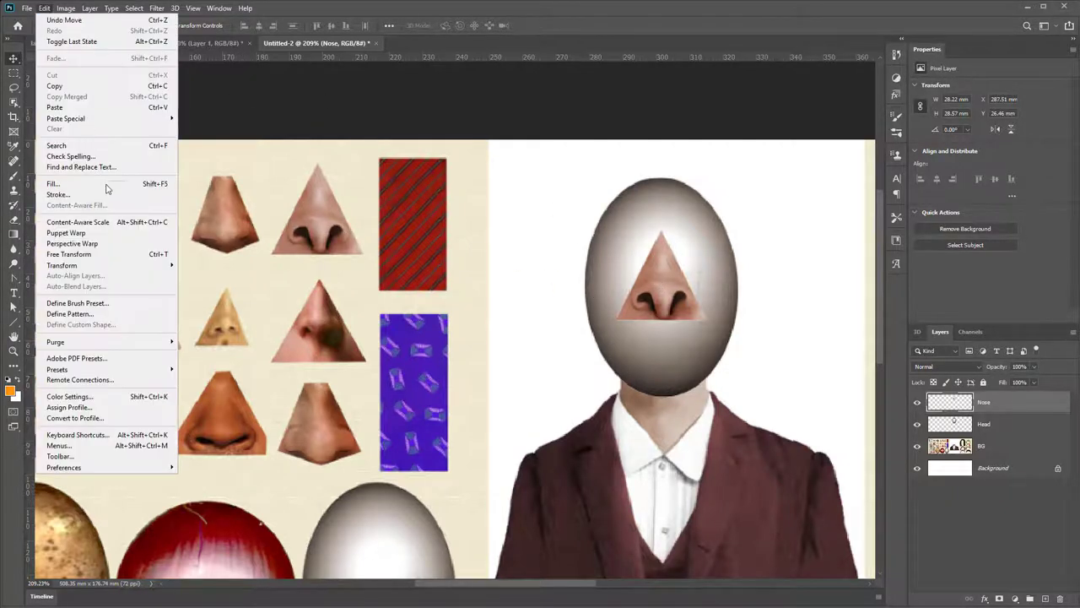
pyautogui.click(68, 254)
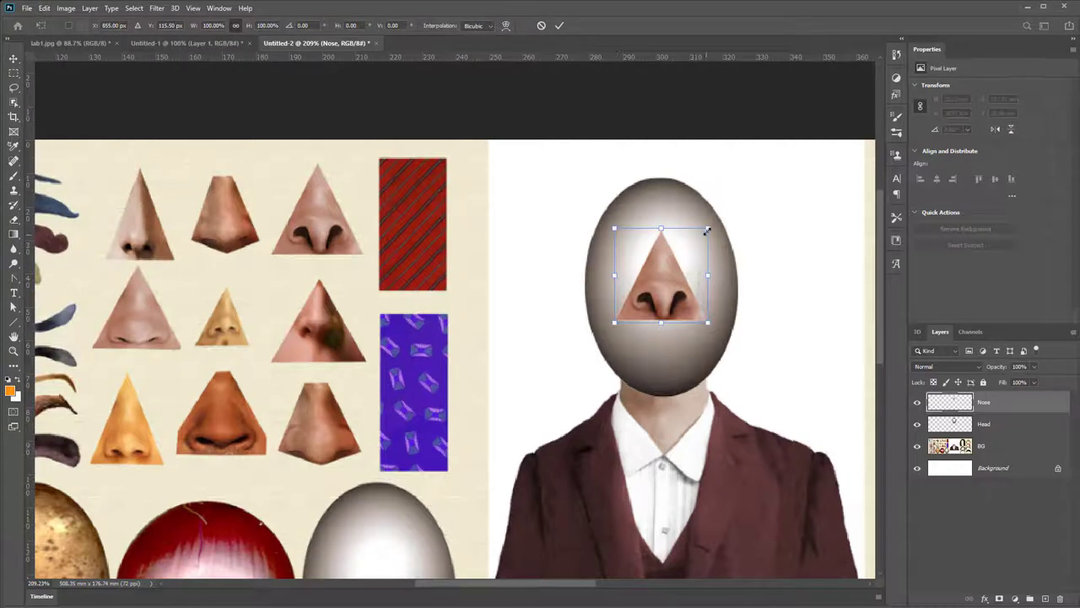
pyautogui.moveTo(707, 228); pyautogui.dragTo(691, 245)
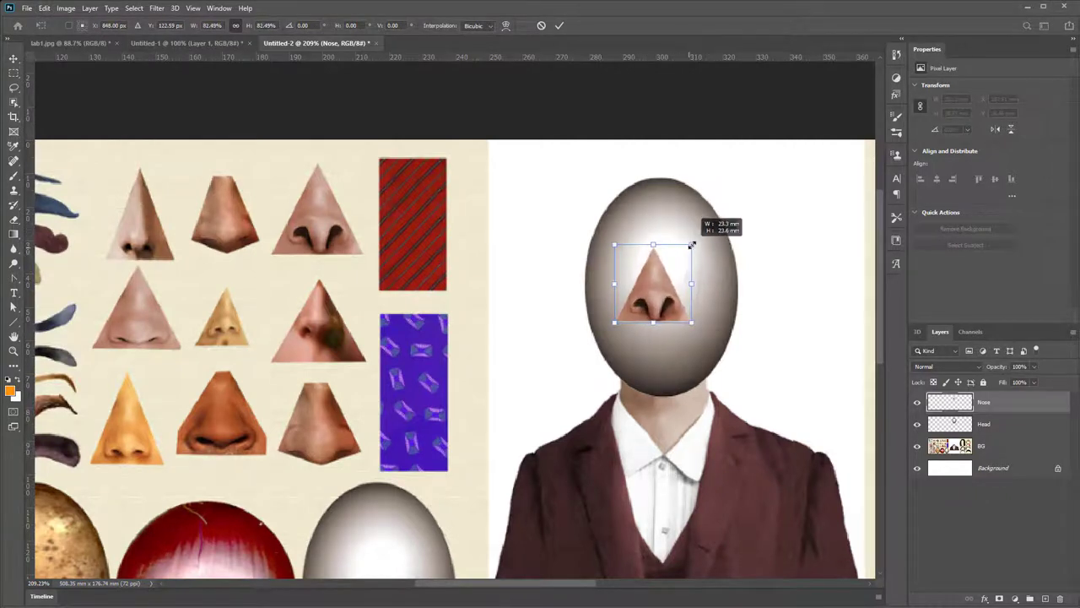
pyautogui.moveTo(697, 254)
pyautogui.mouseDown()
pyautogui.moveTo(714, 242)
pyautogui.moveTo(681, 259)
pyautogui.mouseUp()
pyautogui.rightClick(675, 270)
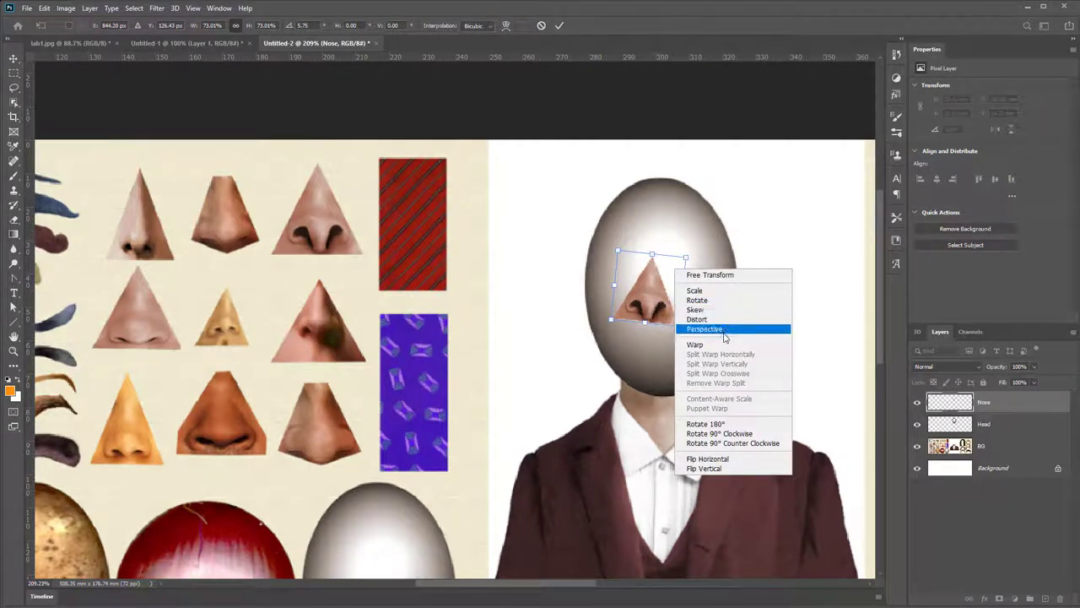
pyautogui.click(669, 267)
pyautogui.moveTo(664, 273)
pyautogui.mouseDown()
pyautogui.moveTo(719, 246)
pyautogui.moveTo(706, 234)
pyautogui.mouseUp()
pyautogui.press('Return')
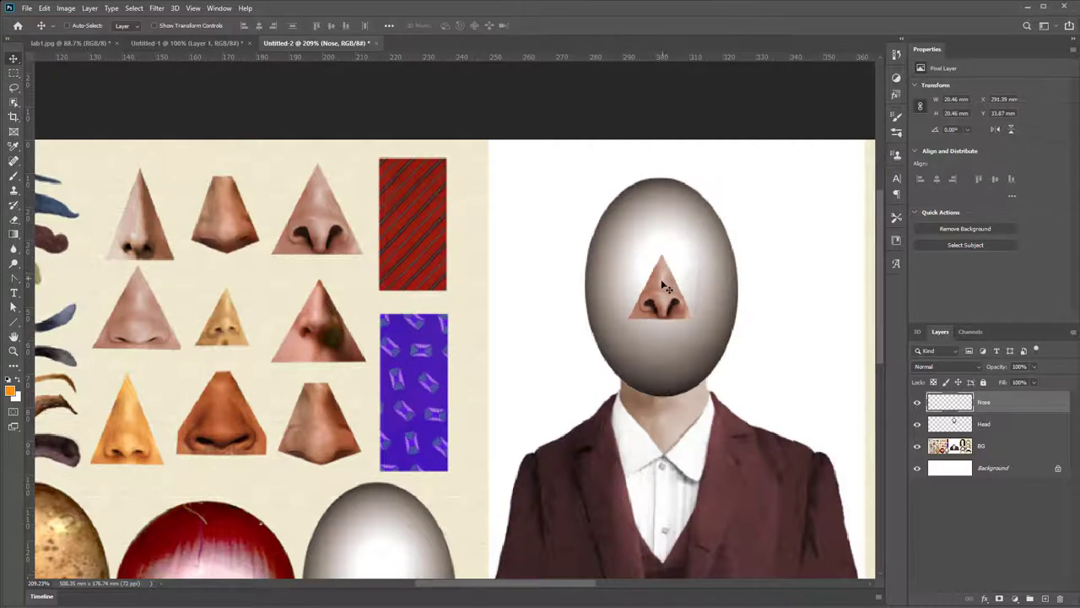
pyautogui.moveTo(667, 270); pyautogui.dragTo(664, 279)
pyautogui.click(986, 448)
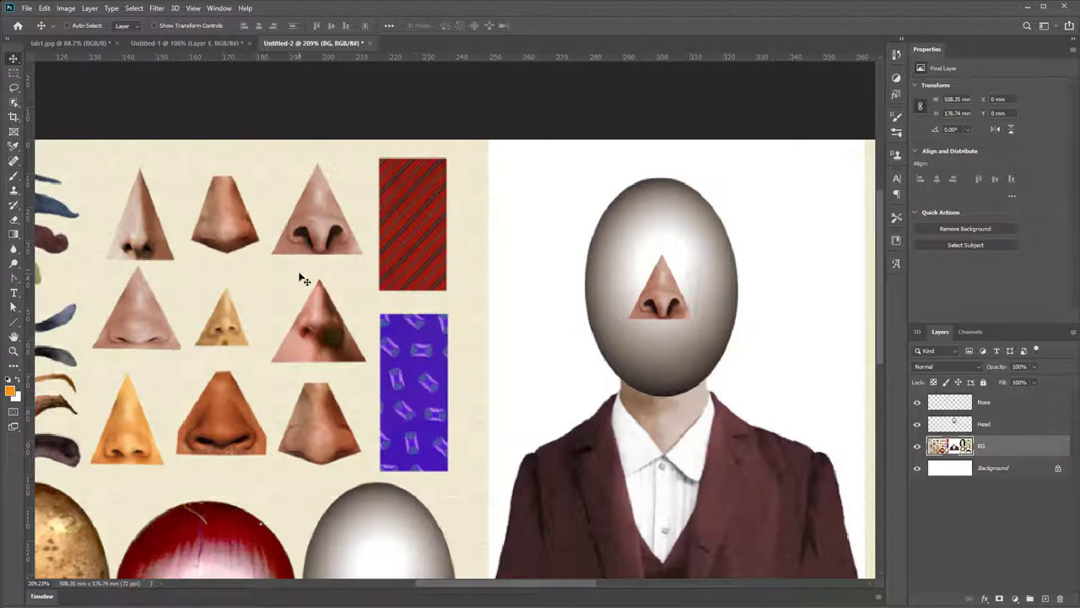
# - Trace the large blue ear with the Magnetic Lasso and copy it onto new Layer 1
pyautogui.moveTo(287, 282); pyautogui.dragTo(475, 307)
pyautogui.moveTo(133, 318); pyautogui.dragTo(392, 272)
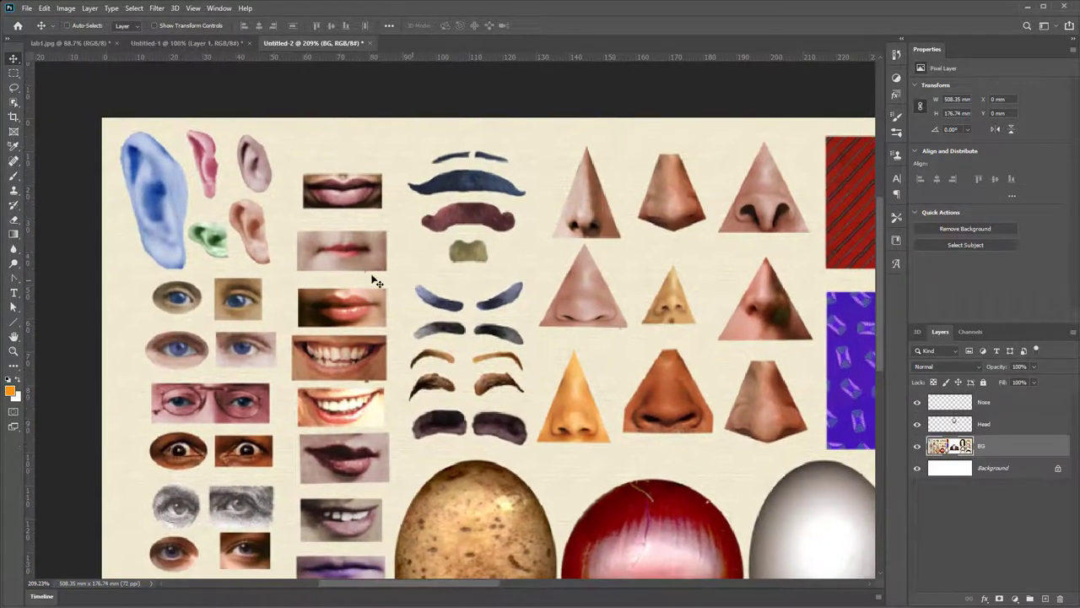
pyautogui.scroll(2, 139, 160)
pyautogui.scroll(2, 180, 170)
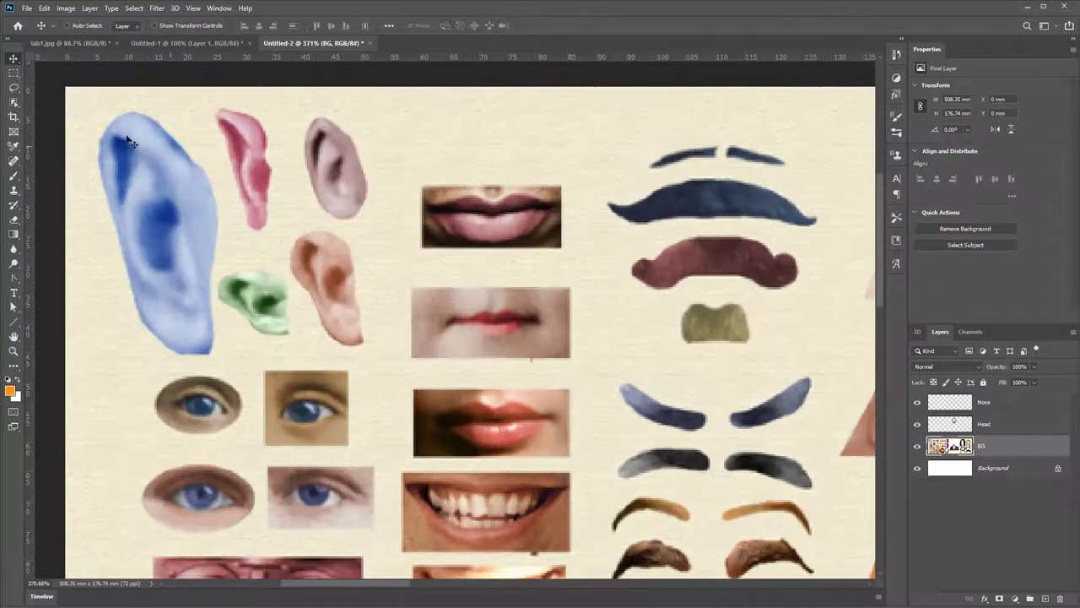
pyautogui.click(12, 102)
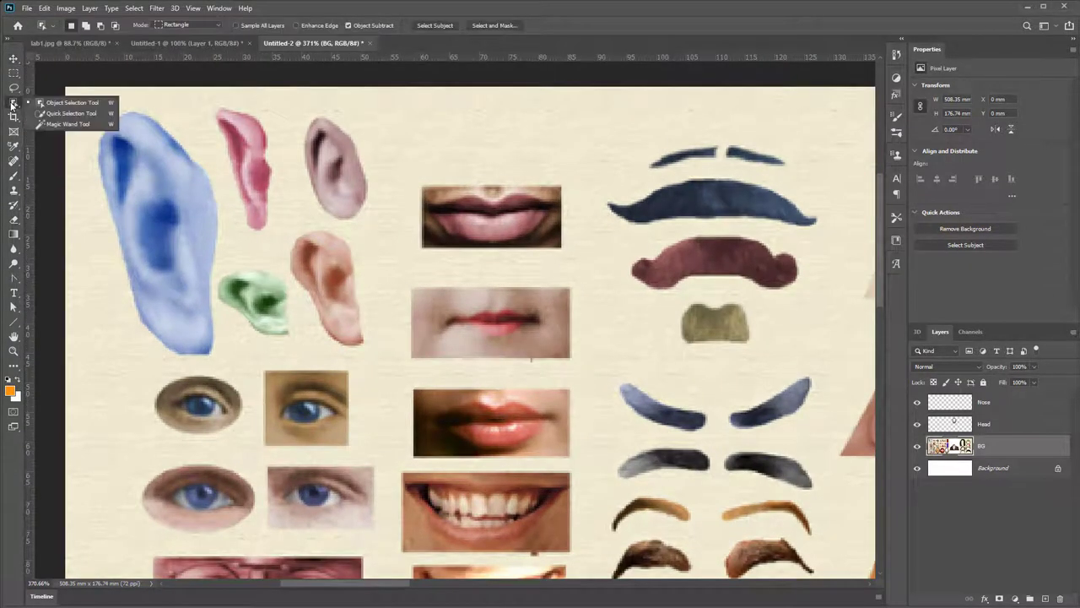
pyautogui.click(14, 118)
pyautogui.click(13, 94)
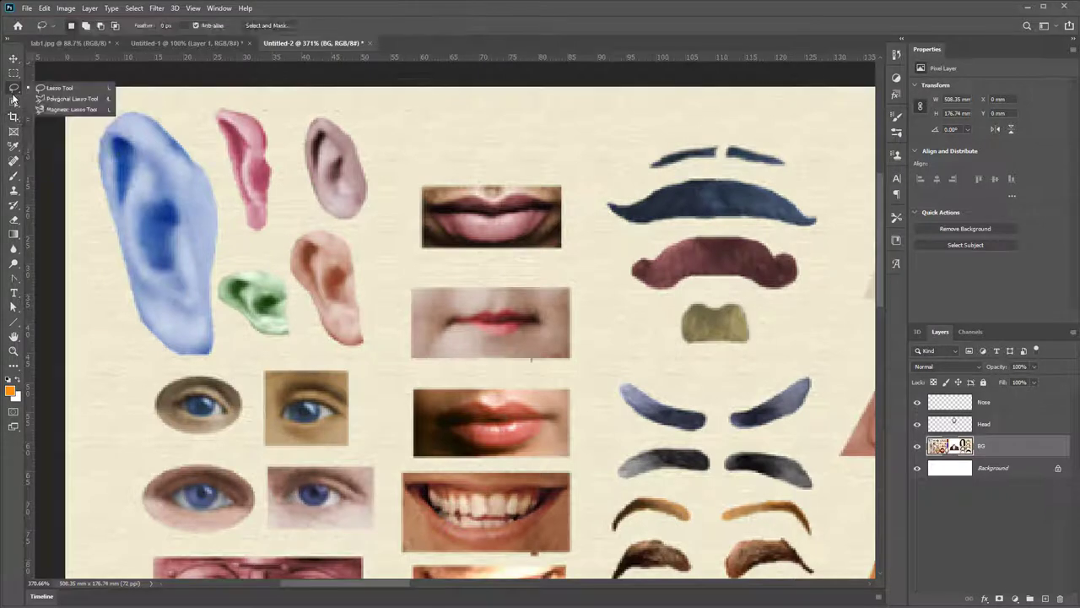
pyautogui.click(80, 109)
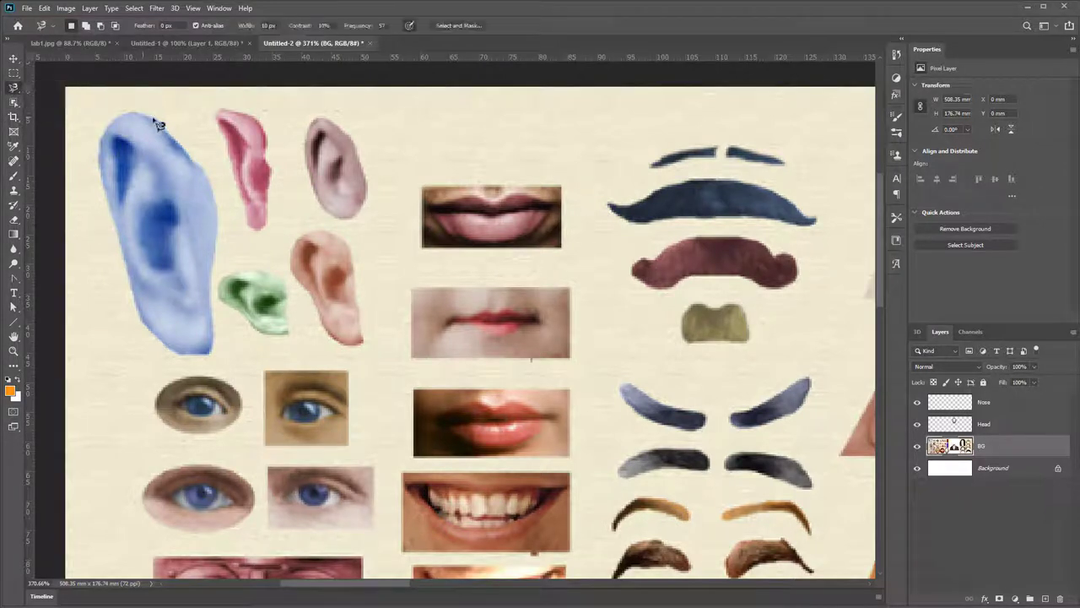
pyautogui.click(142, 111)
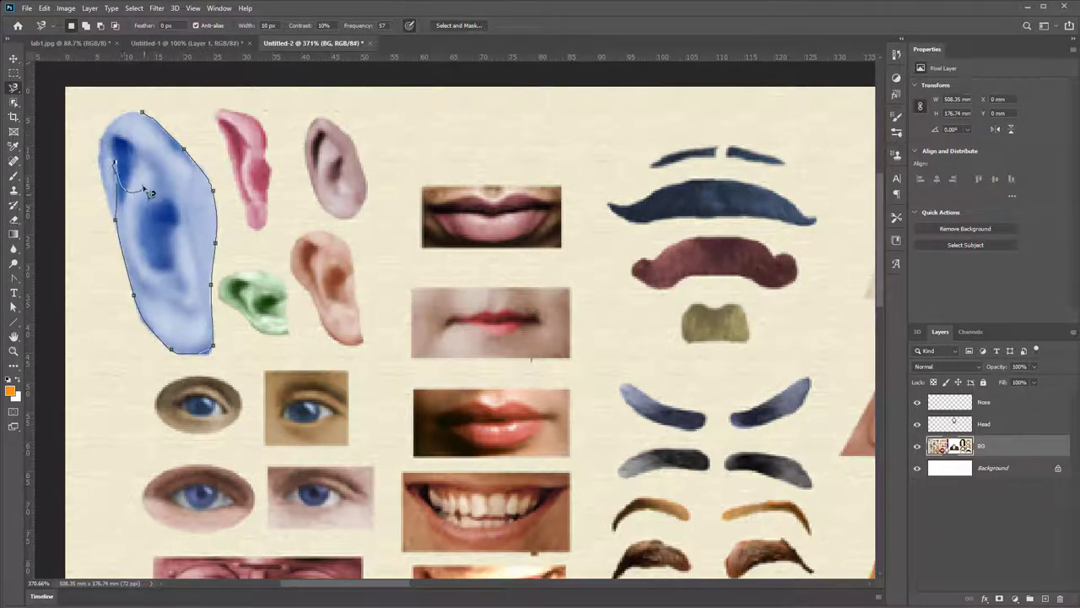
pyautogui.press('BackSpace')
pyautogui.press('BackSpace')
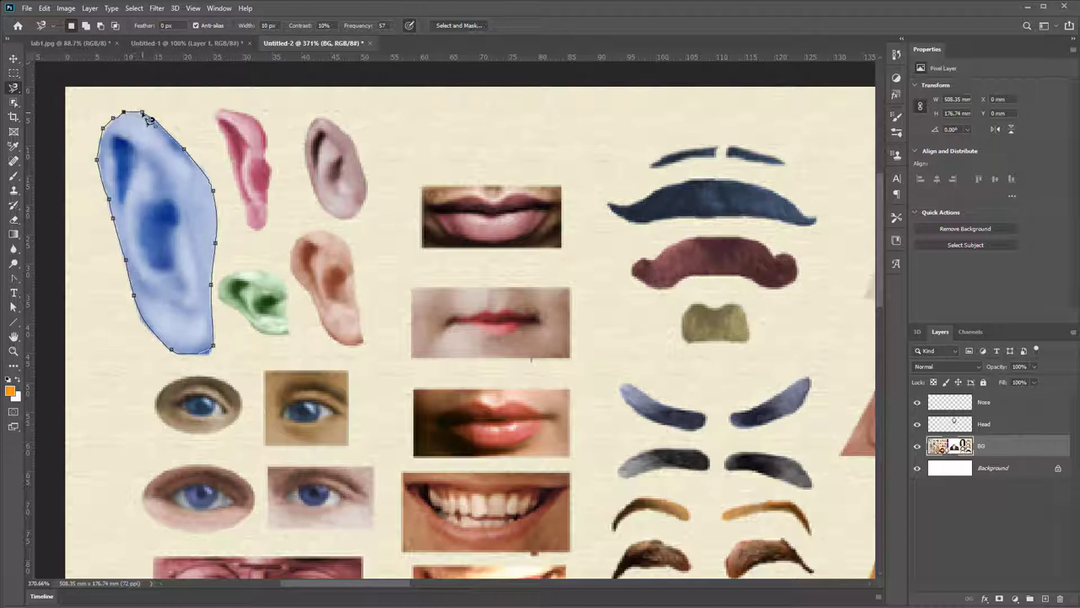
pyautogui.click(147, 119)
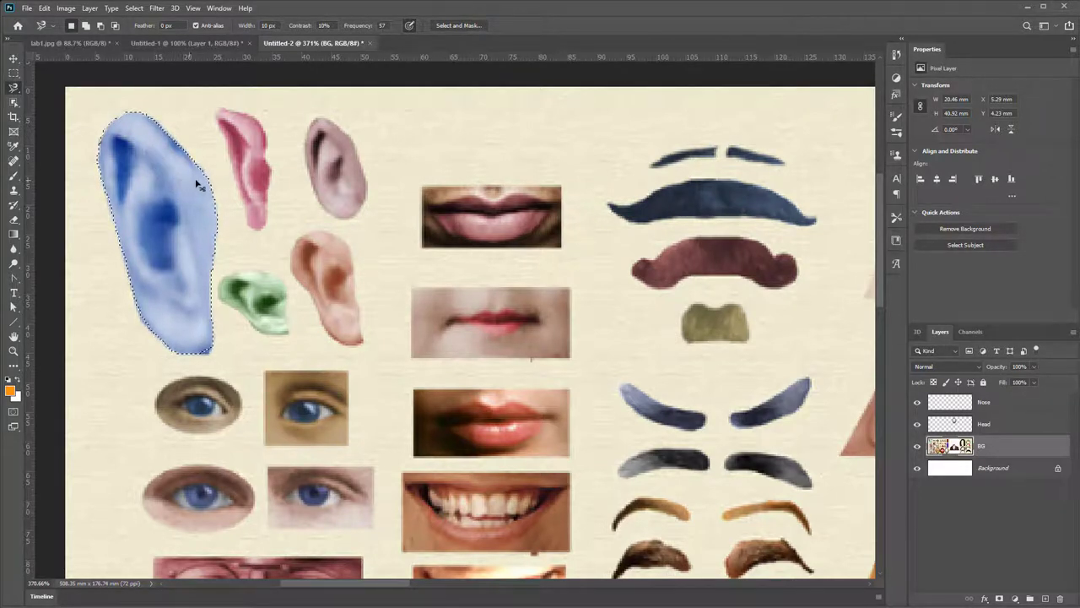
pyautogui.hotkey('ctrl', 'j')
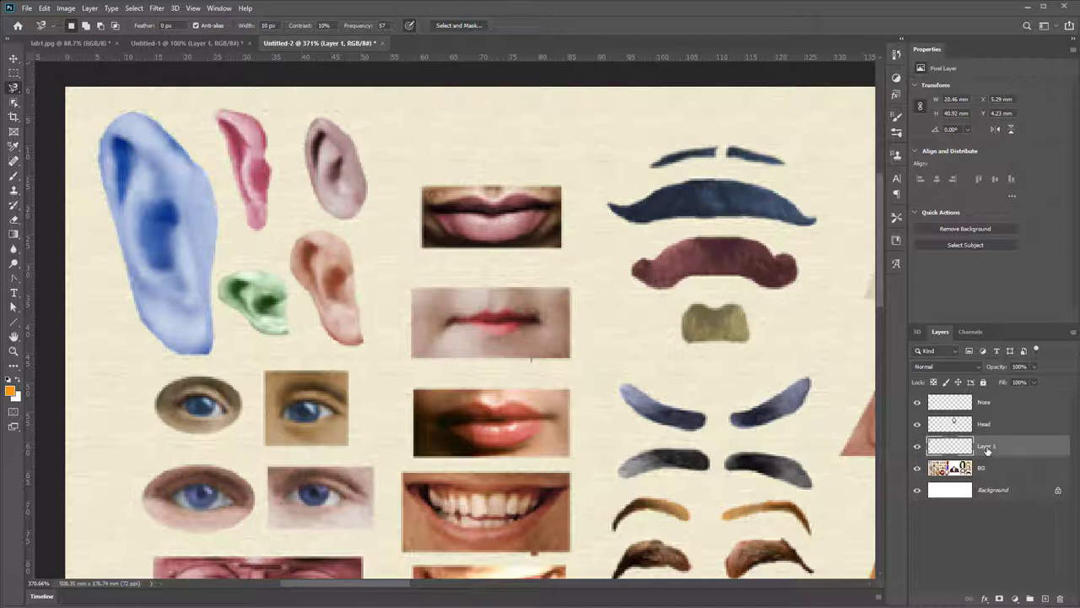
# - Rename Layer 1 to 'an ear' and drag the ear against the egg head's left side
pyautogui.doubleClick(987, 446)
pyautogui.write('an ear')
pyautogui.press('Return')
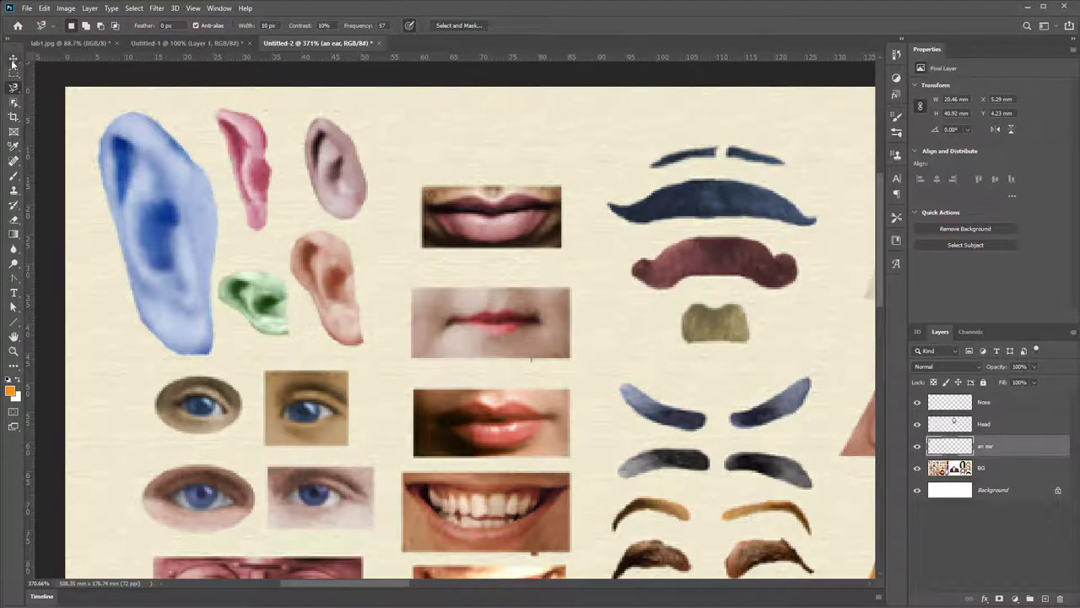
pyautogui.click(13, 61)
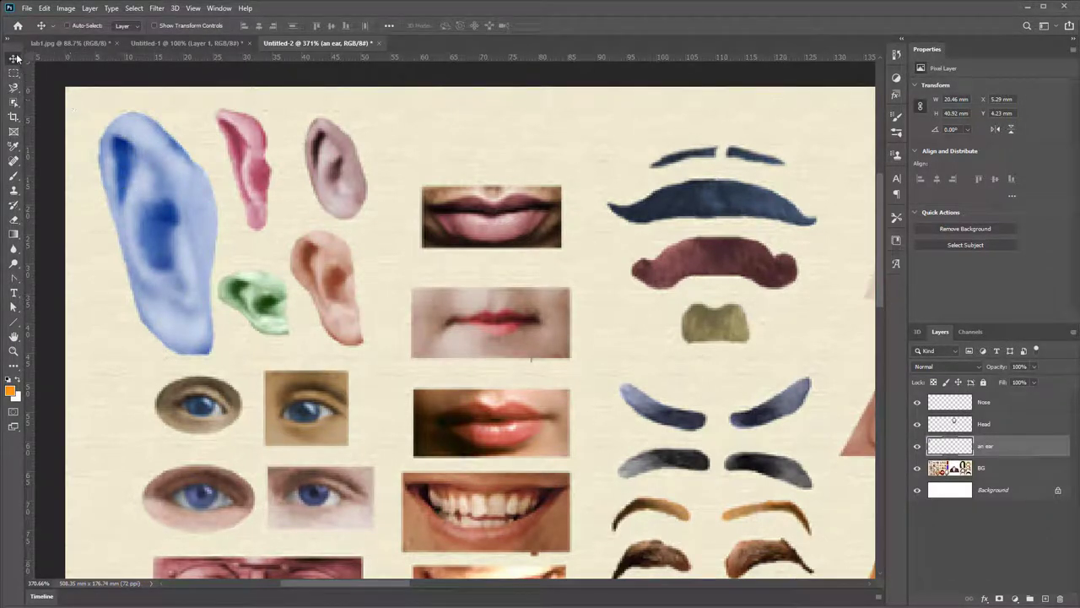
pyautogui.moveTo(152, 200); pyautogui.dragTo(716, 210)
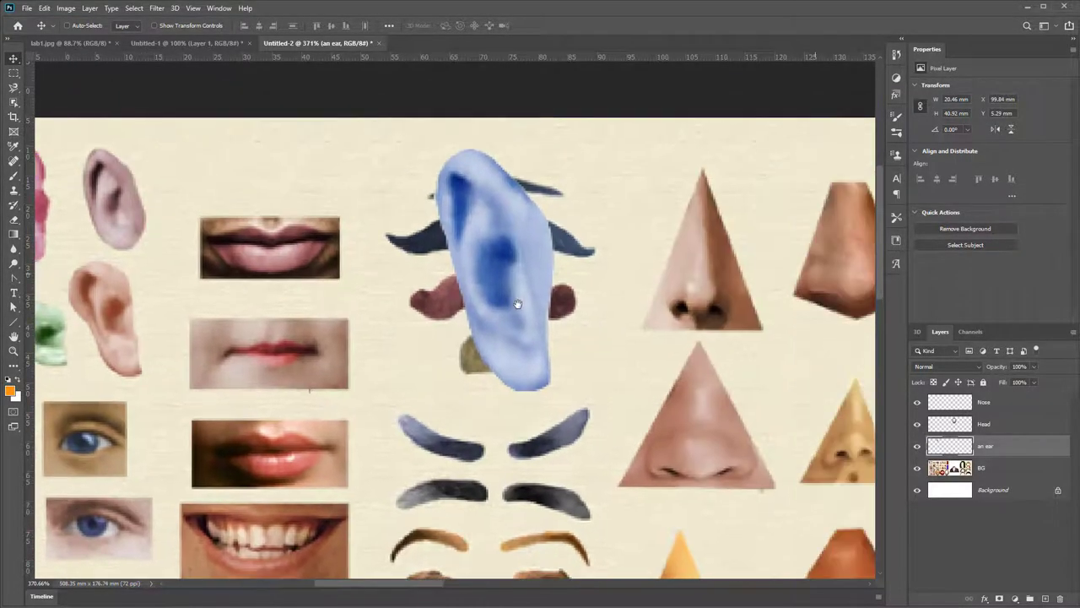
pyautogui.moveTo(815, 274); pyautogui.dragTo(213, 301)
pyautogui.moveTo(122, 244); pyautogui.dragTo(684, 224)
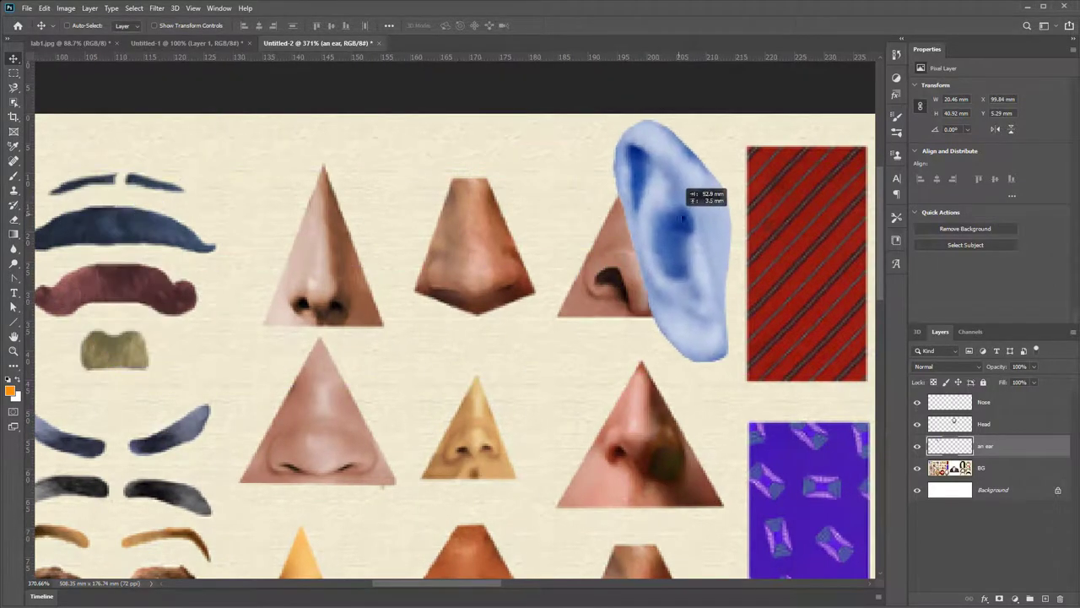
pyautogui.moveTo(830, 282)
pyautogui.mouseDown()
pyautogui.moveTo(697, 294)
pyautogui.moveTo(186, 300)
pyautogui.mouseUp()
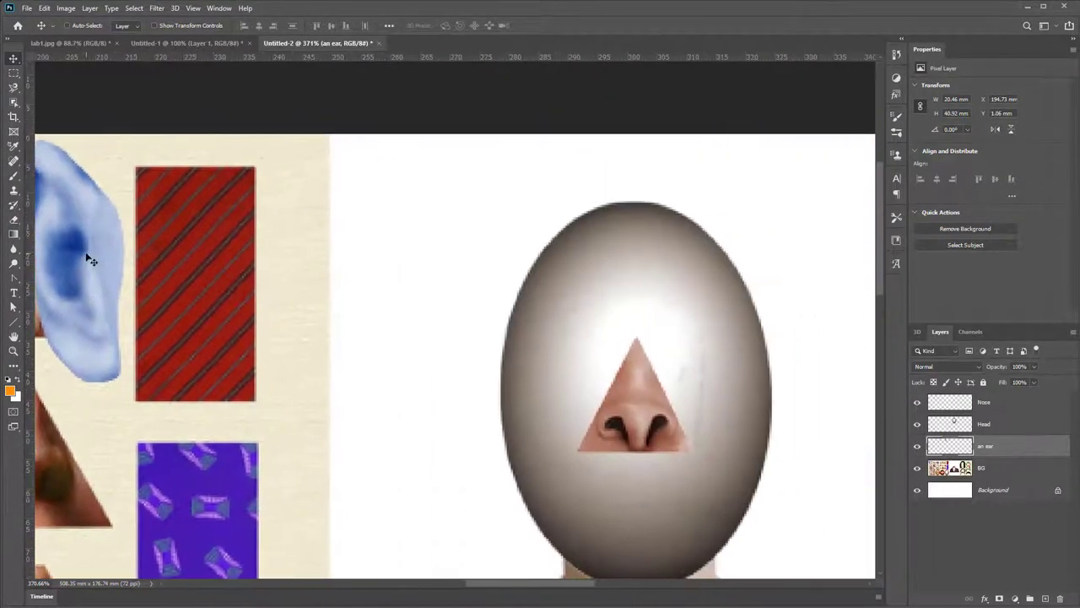
pyautogui.moveTo(90, 253); pyautogui.dragTo(470, 352)
pyautogui.moveTo(701, 342)
pyautogui.mouseDown()
pyautogui.moveTo(608, 285)
pyautogui.moveTo(554, 271)
pyautogui.mouseUp()
pyautogui.moveTo(327, 295); pyautogui.dragTo(336, 302)
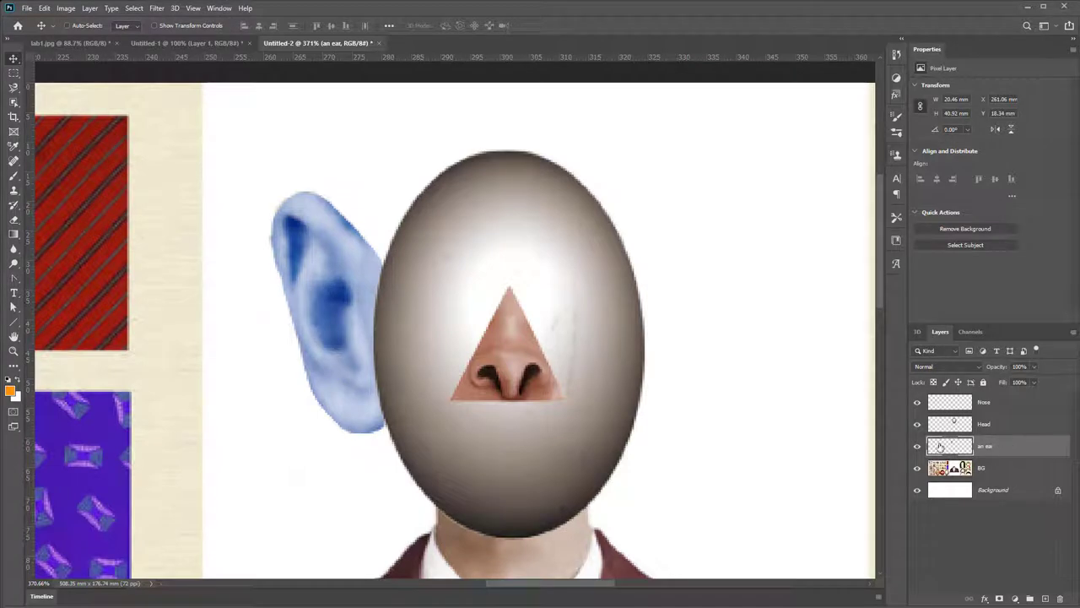
# - Duplicate the 'an ear' layer and move the copy to the head's right side
pyautogui.rightClick(1005, 448)
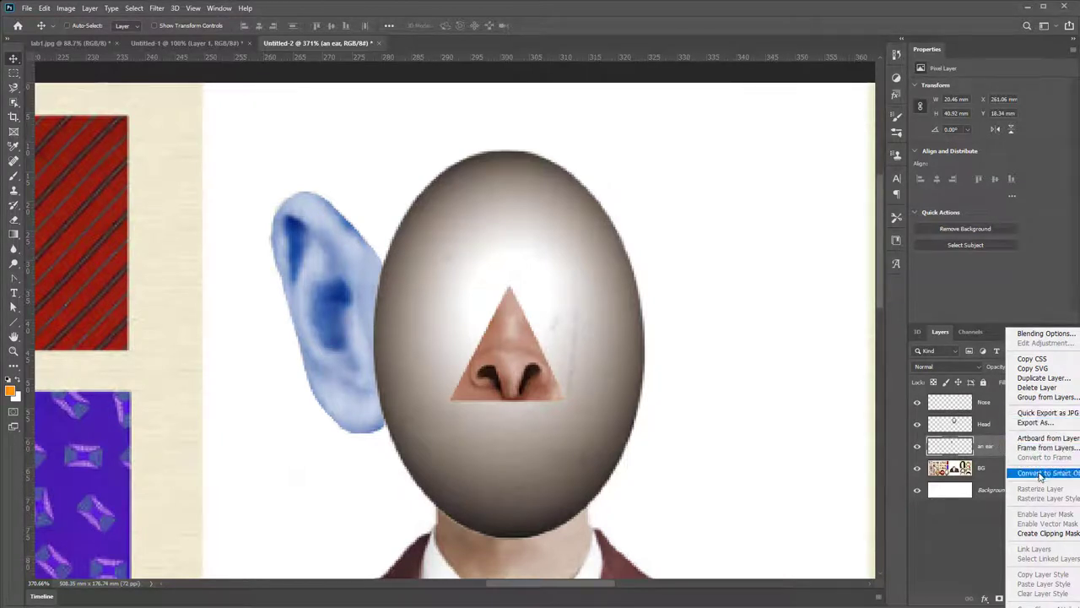
pyautogui.click(1043, 377)
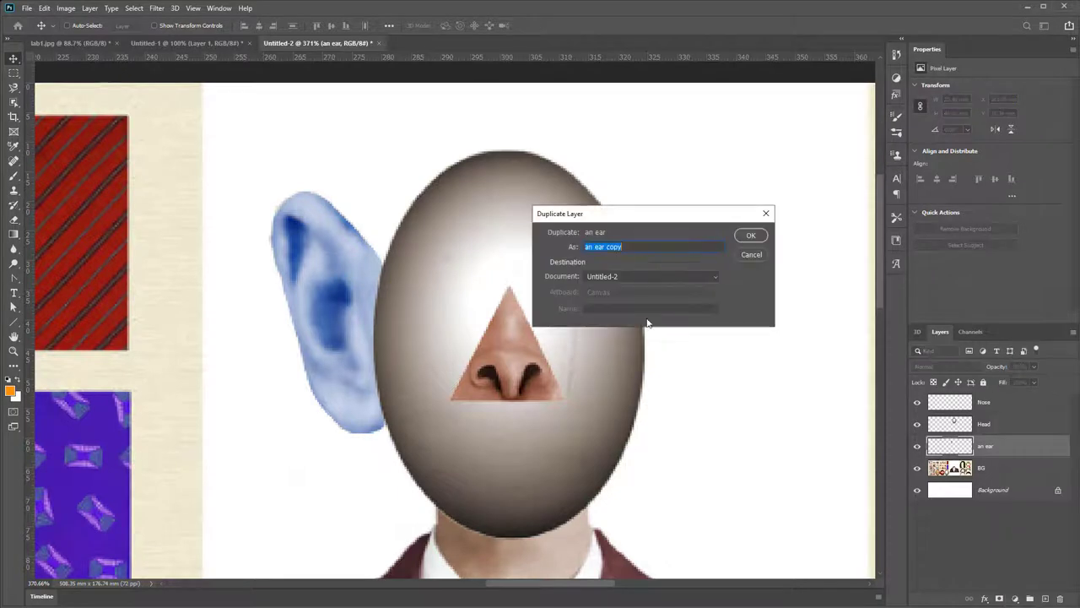
pyautogui.click(739, 239)
pyautogui.moveTo(405, 304); pyautogui.dragTo(726, 320)
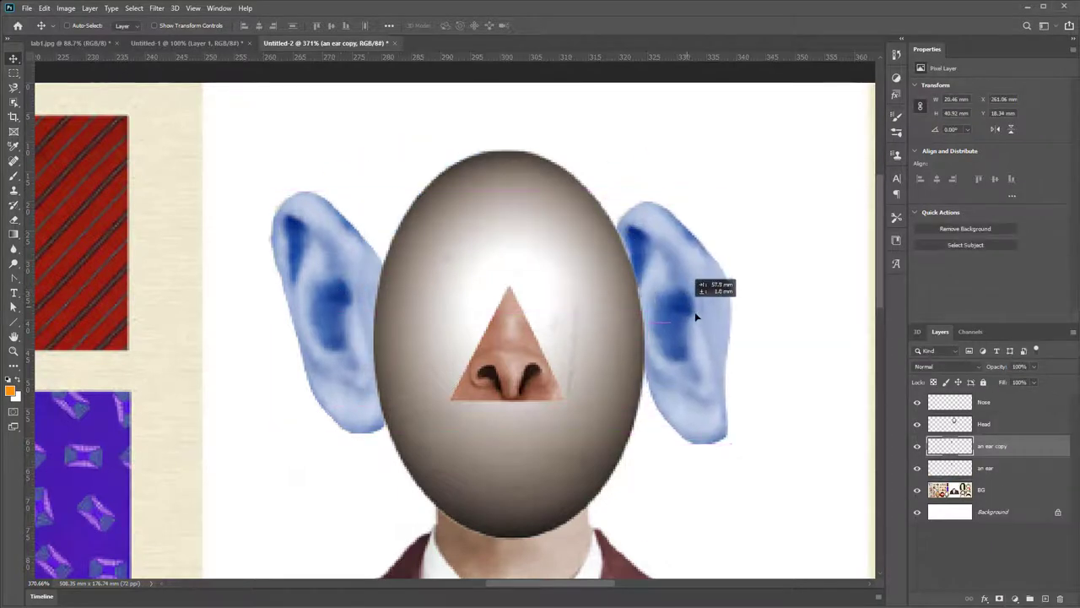
# - Flip the copied ear horizontally and skew it so it tilts against the head
pyautogui.hotkey('ctrl', 't')
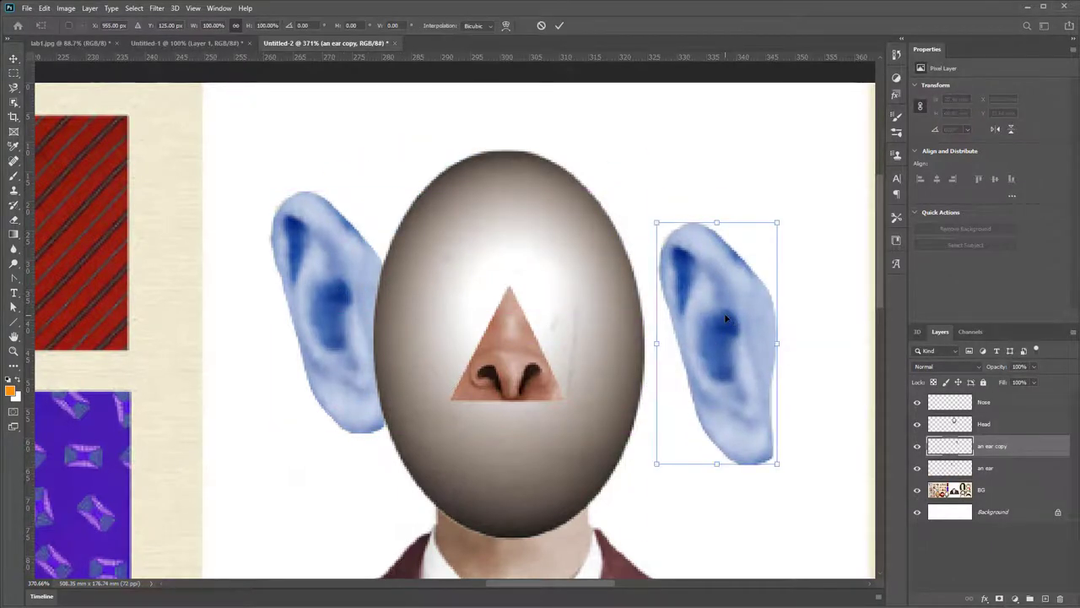
pyautogui.rightClick(736, 291)
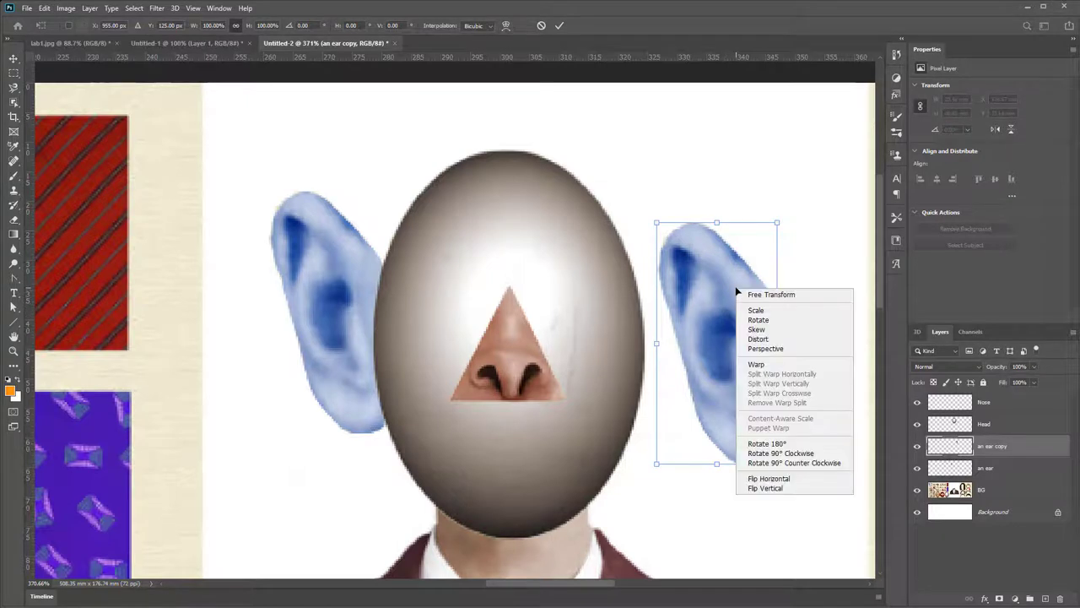
pyautogui.click(769, 479)
pyautogui.rightClick(731, 294)
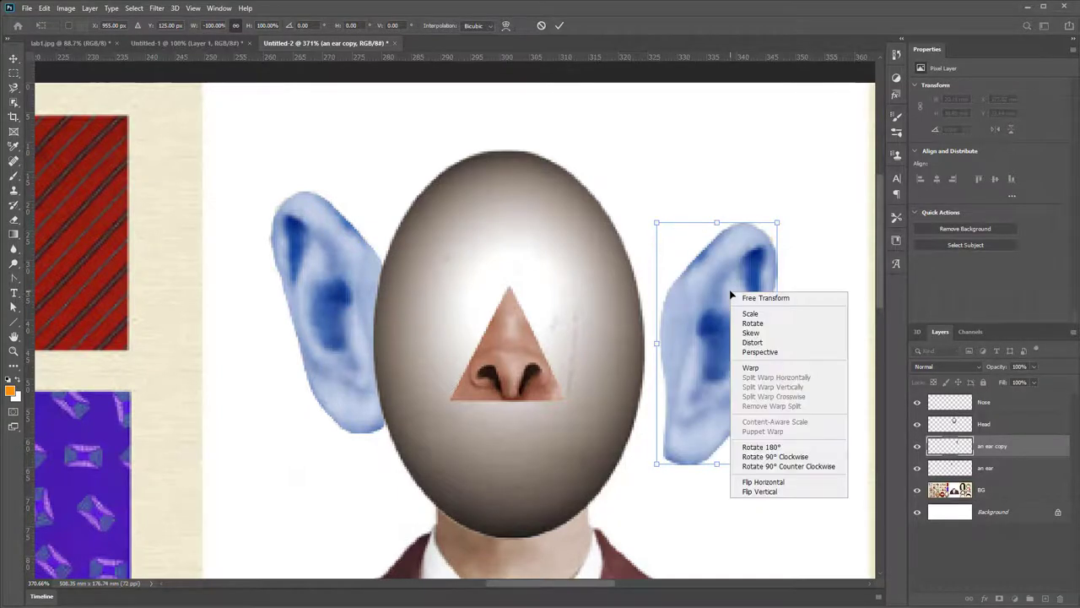
pyautogui.click(761, 333)
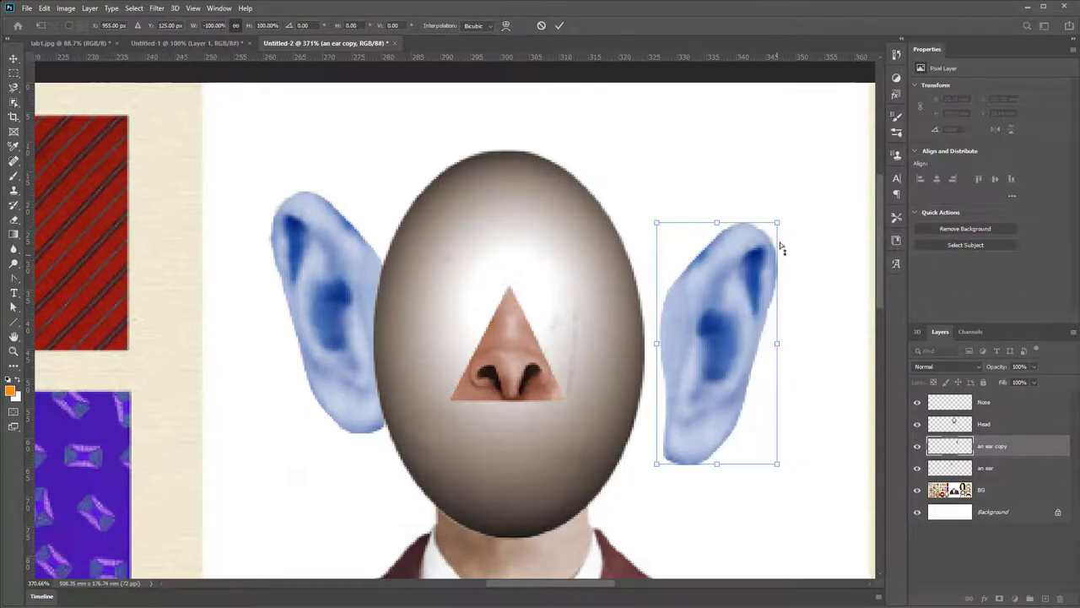
pyautogui.moveTo(778, 225); pyautogui.dragTo(785, 169)
pyautogui.moveTo(721, 300); pyautogui.dragTo(685, 289)
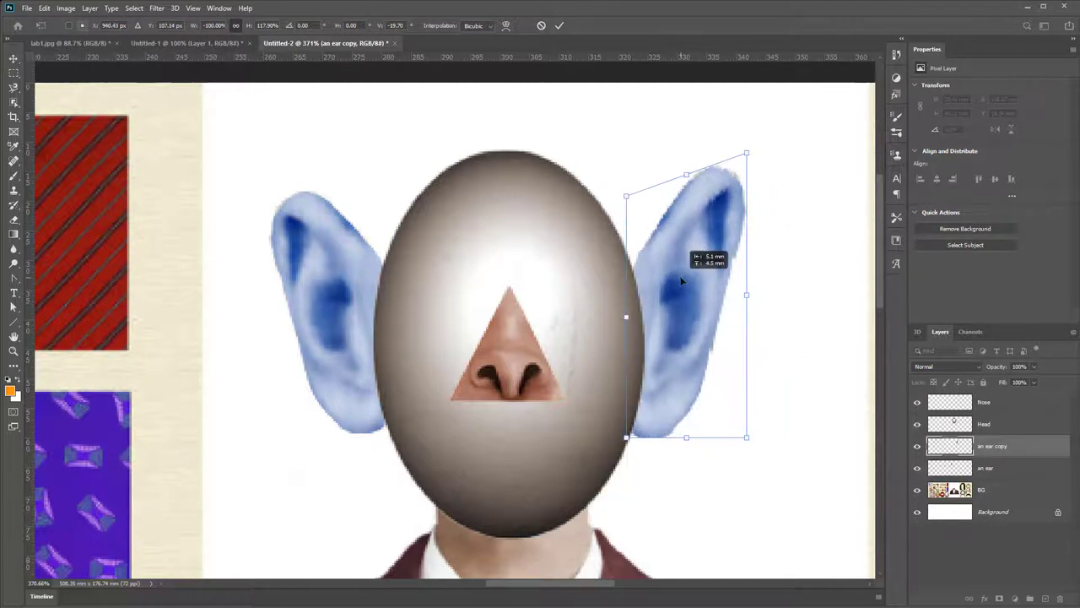
pyautogui.press('Return')
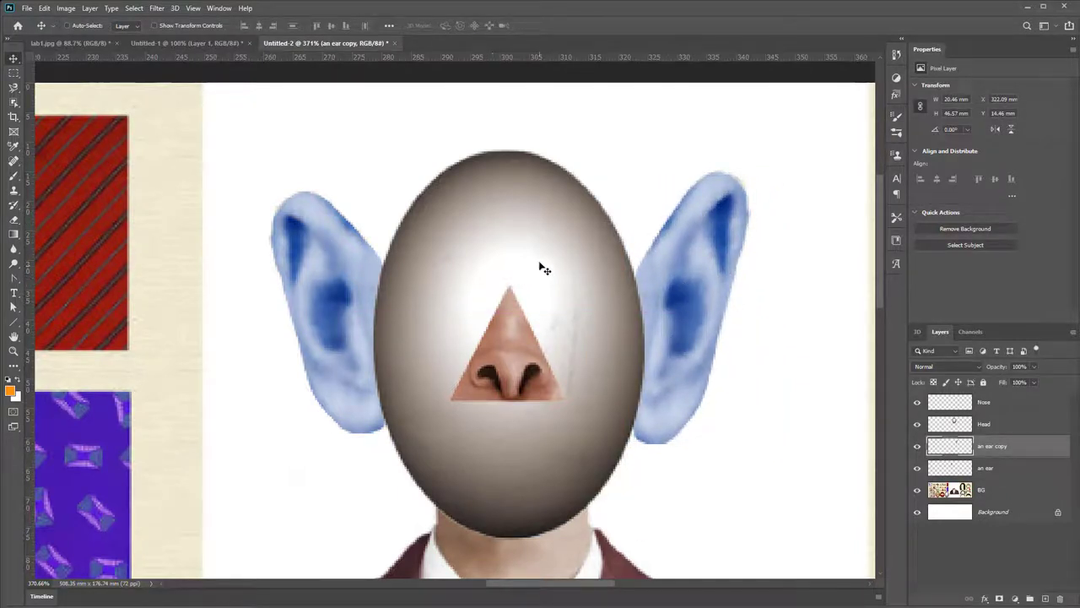
pyautogui.scroll(-4, 497, 253)
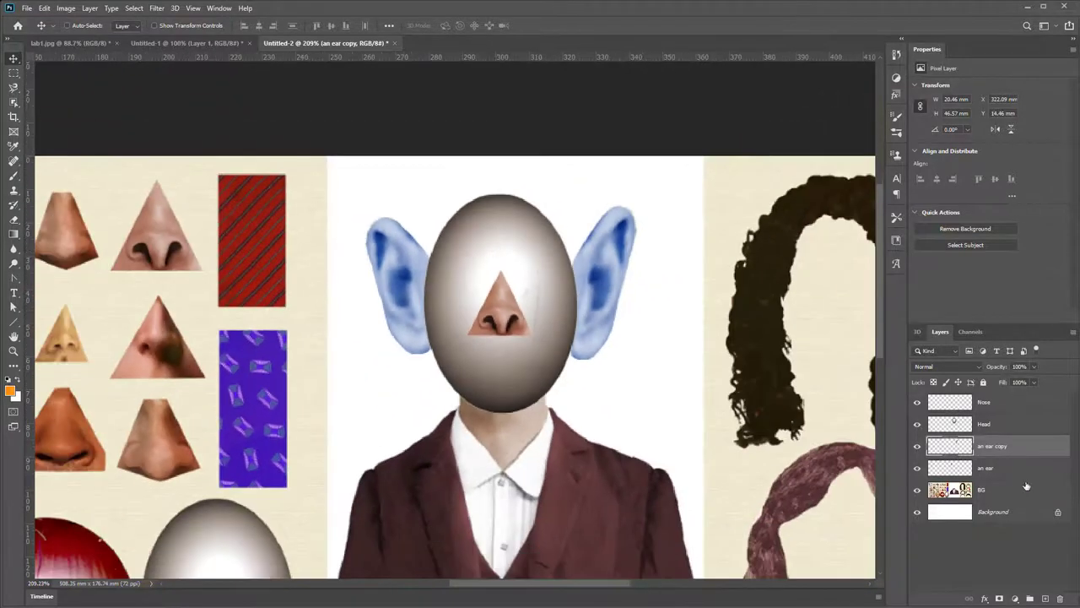
# - Return to the BG parts sheet and start a lasso selection at the top-left blue eye
pyautogui.click(1027, 488)
pyautogui.hscroll(-5, 295, 281)
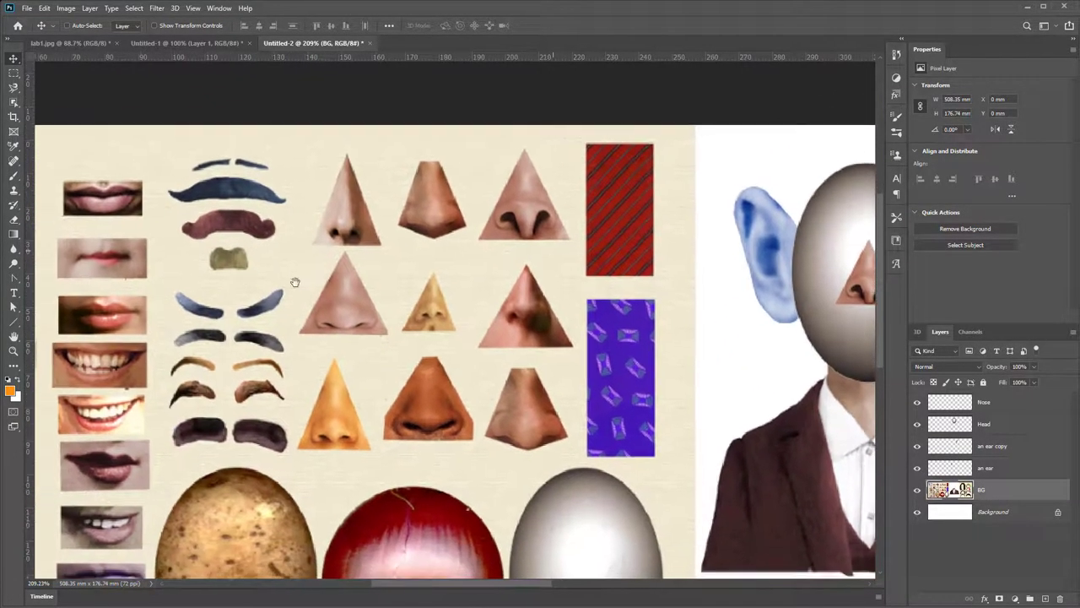
pyautogui.hscroll(-5, 295, 281)
pyautogui.scroll(2, 433, 205)
pyautogui.scroll(2, 434, 205)
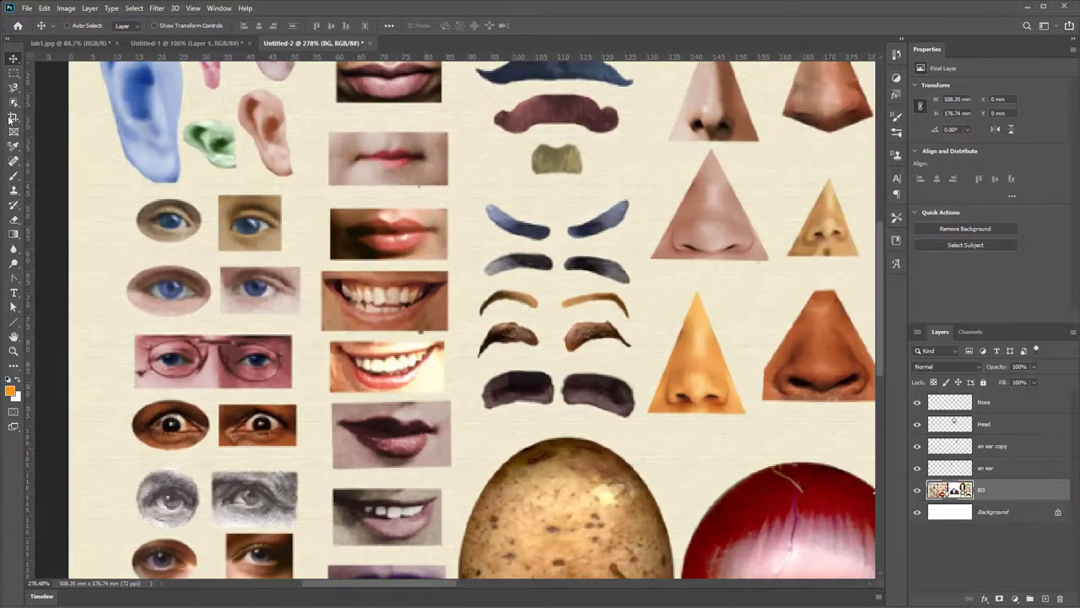
pyautogui.click(14, 87)
pyautogui.scroll(2, 198, 231)
pyautogui.scroll(3, 169, 211)
pyautogui.scroll(3, 145, 189)
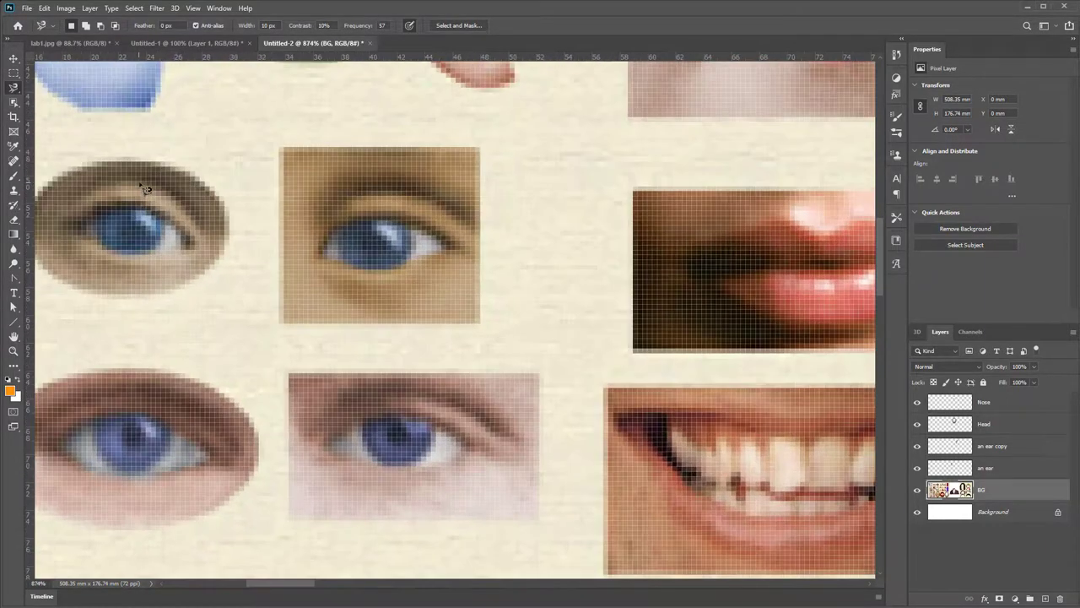
pyautogui.scroll(-3, 145, 189)
pyautogui.moveTo(145, 189); pyautogui.dragTo(218, 230)
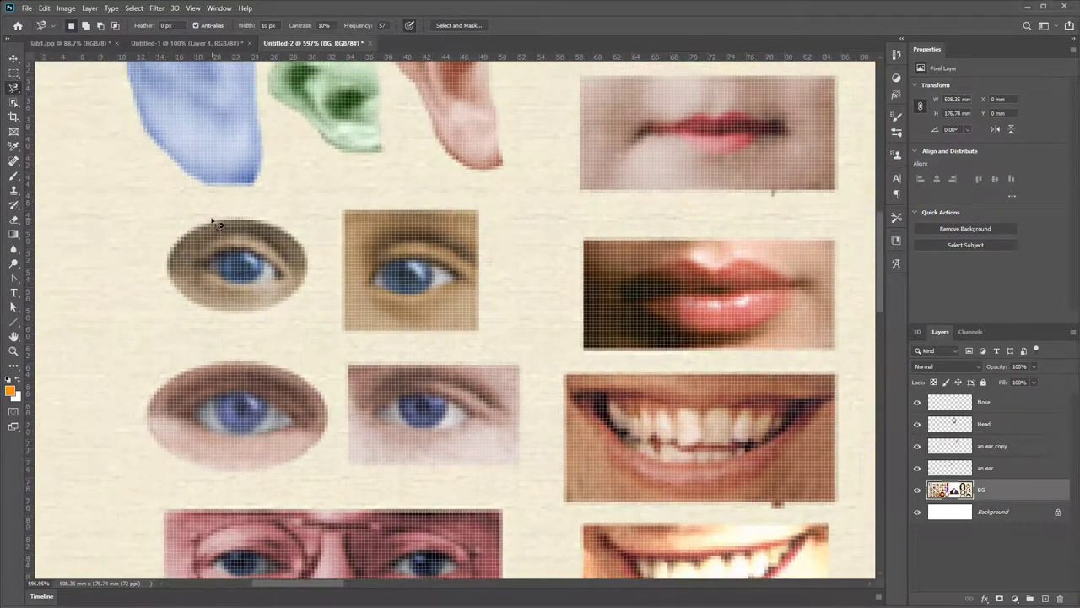
pyautogui.click(207, 218)
pyautogui.click(207, 217)
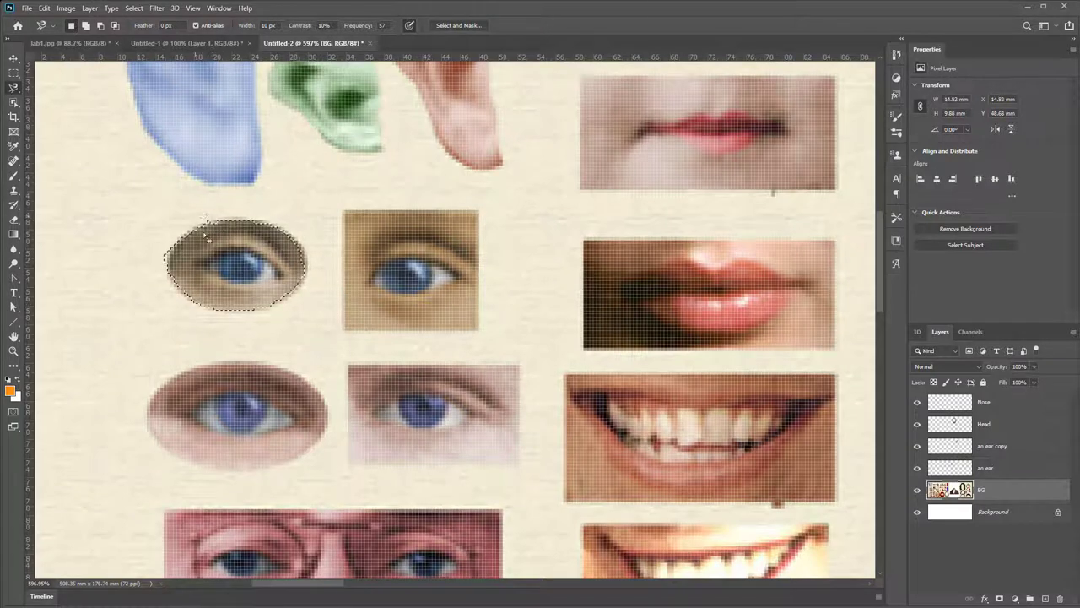
# - Select the blue eye with the Object Selection Tool and copy it to a layer named 'eye'
pyautogui.click(13, 101)
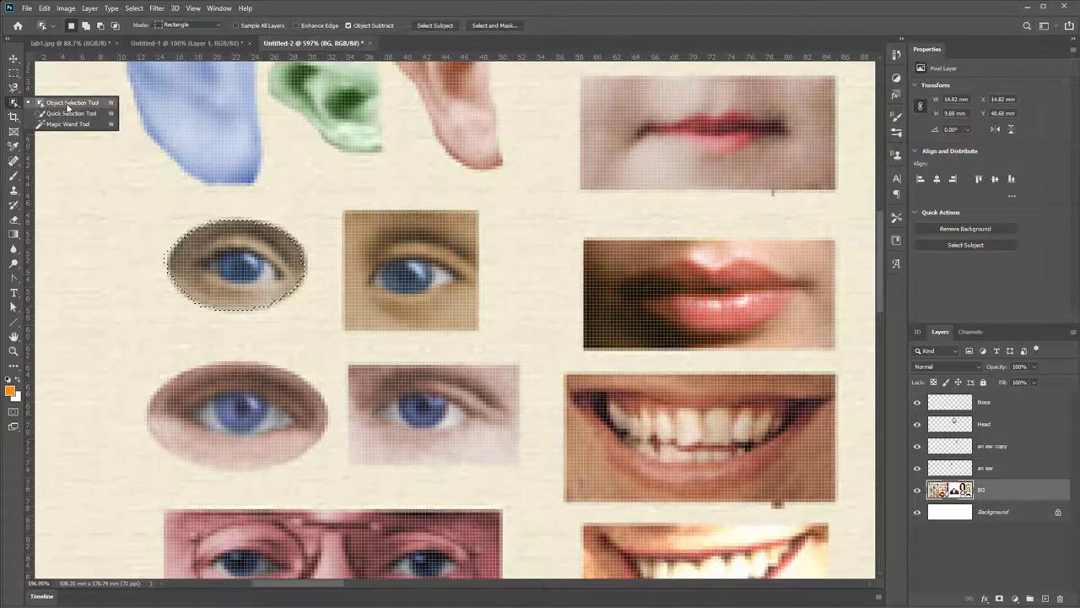
pyautogui.click(67, 103)
pyautogui.moveTo(144, 200); pyautogui.dragTo(332, 337)
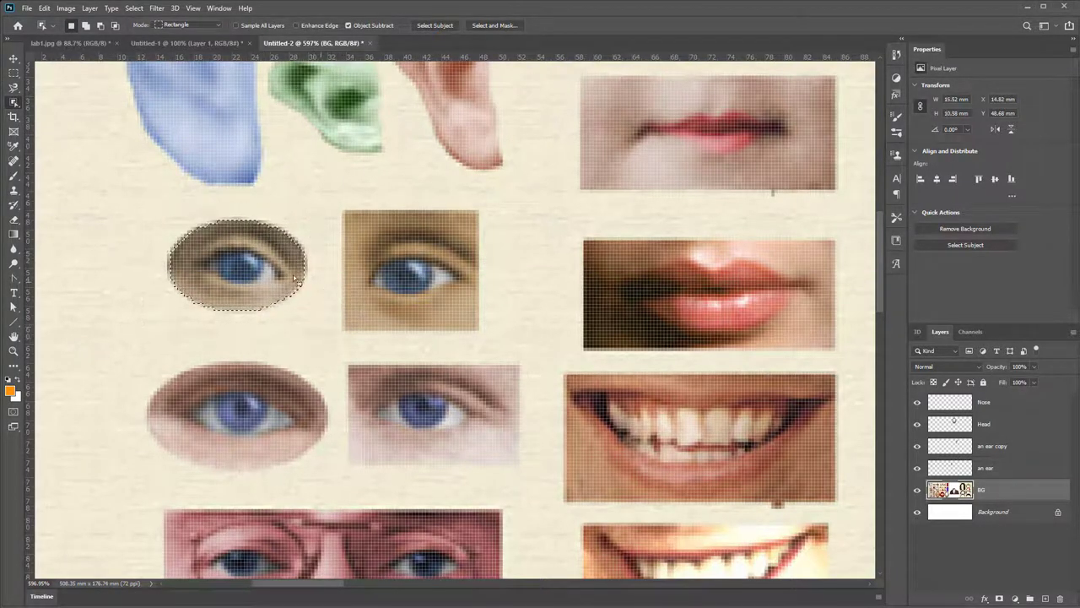
pyautogui.scroll(-8, 321, 265)
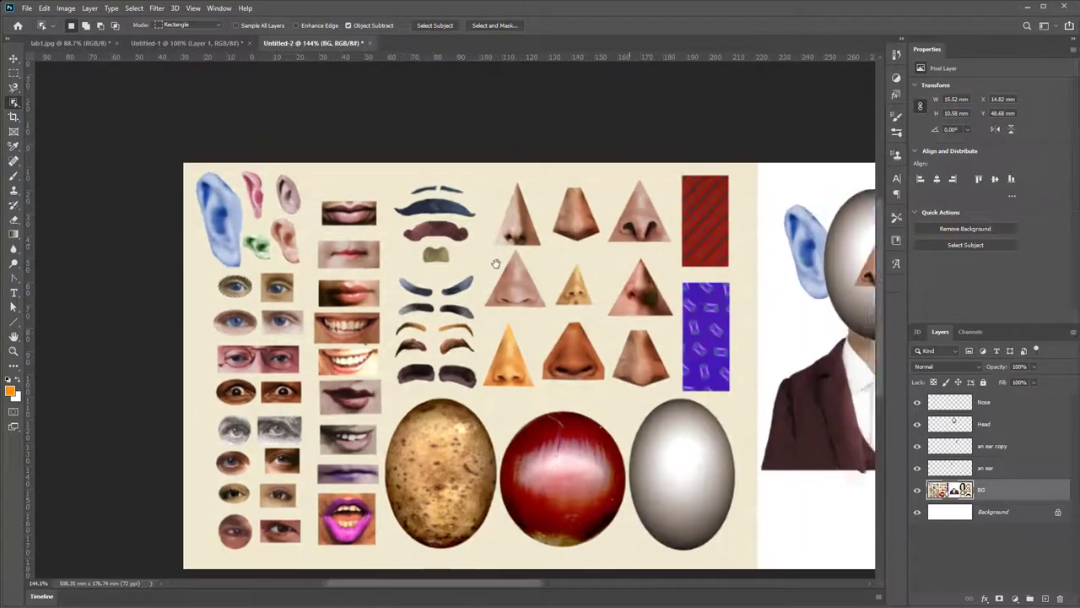
pyautogui.moveTo(495, 264); pyautogui.dragTo(387, 254)
pyautogui.hotkey('ctrl', 'j')
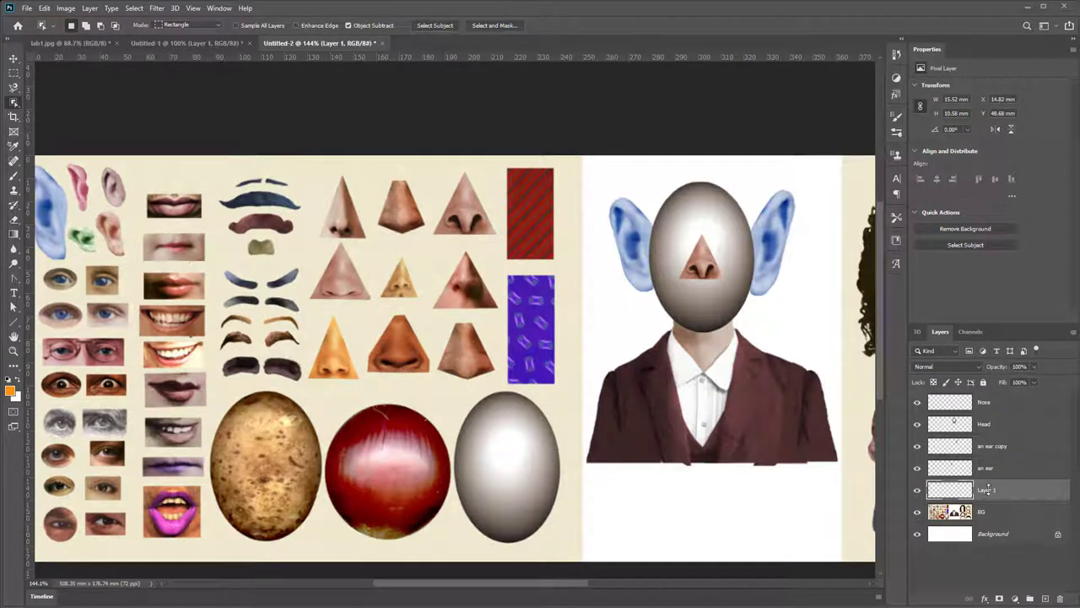
pyautogui.doubleClick(987, 490)
pyautogui.write('eye')
pyautogui.press('Return')
# - Place the eye on the upper-left of the egg head, with its layer above Head
pyautogui.click(13, 58)
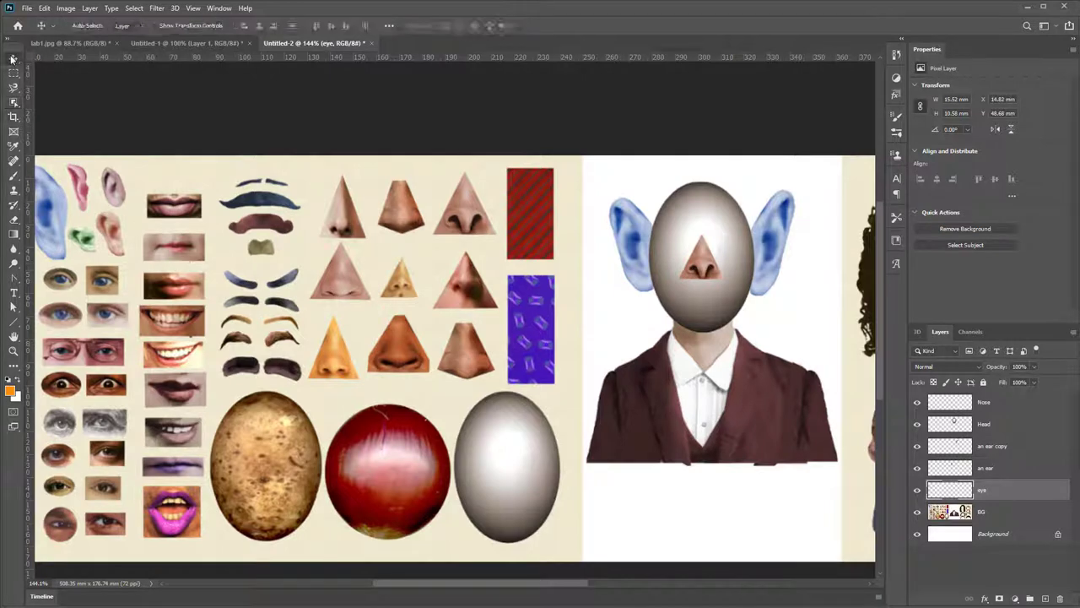
pyautogui.moveTo(116, 202); pyautogui.dragTo(668, 239)
pyautogui.scroll(5, 663, 254)
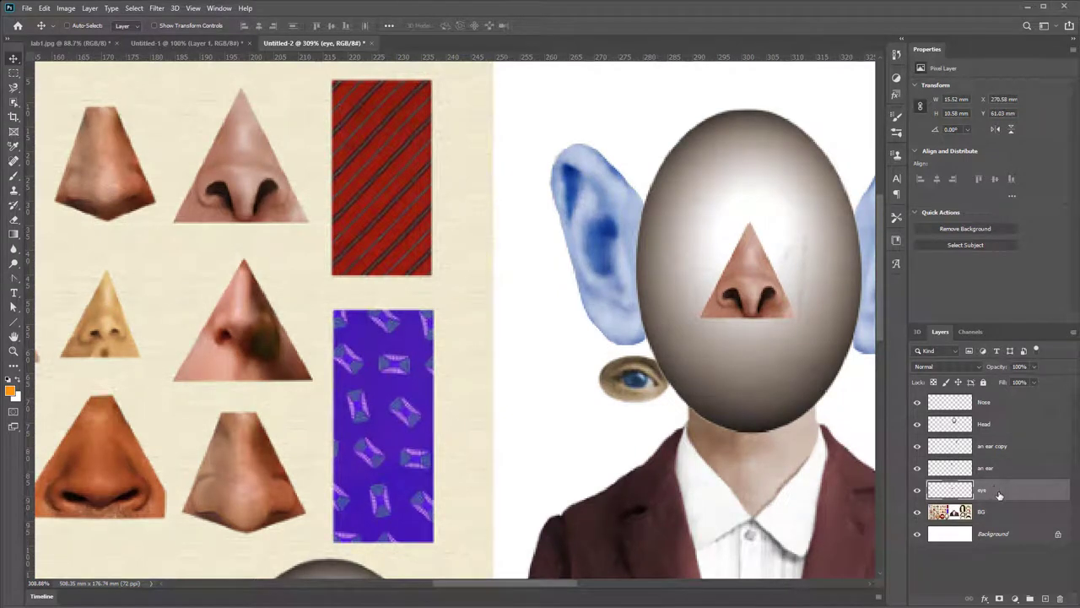
pyautogui.moveTo(1000, 495); pyautogui.dragTo(1010, 413)
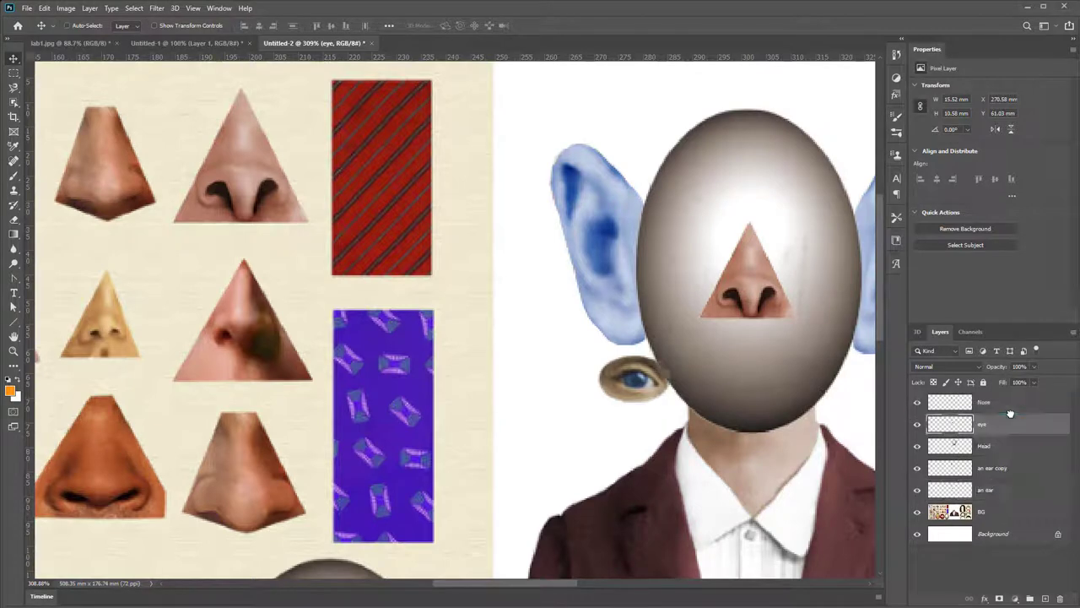
pyautogui.moveTo(640, 376); pyautogui.dragTo(730, 228)
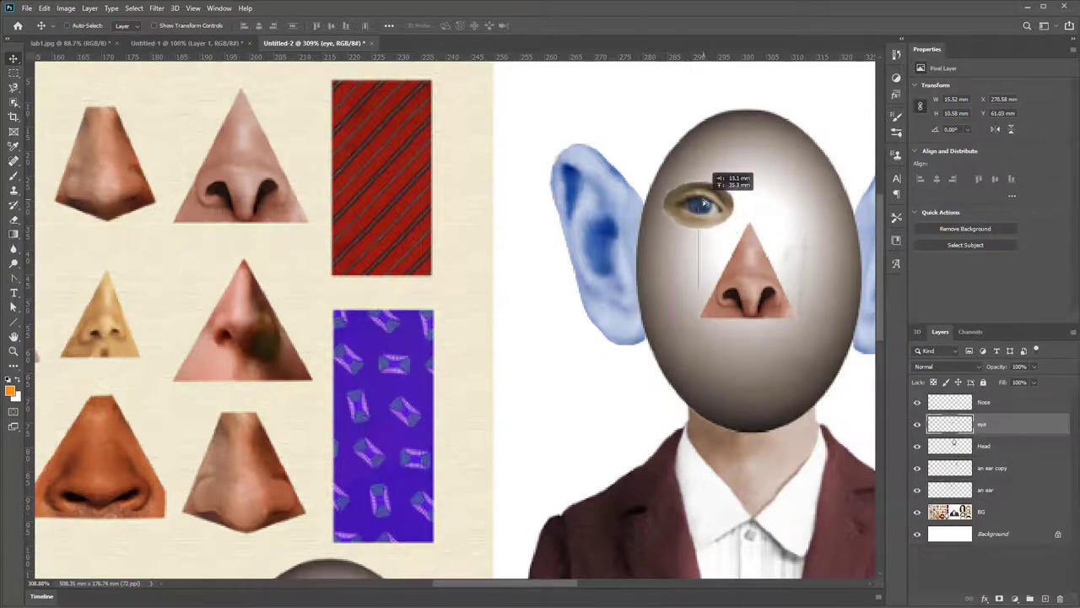
pyautogui.hscroll(5, 730, 228)
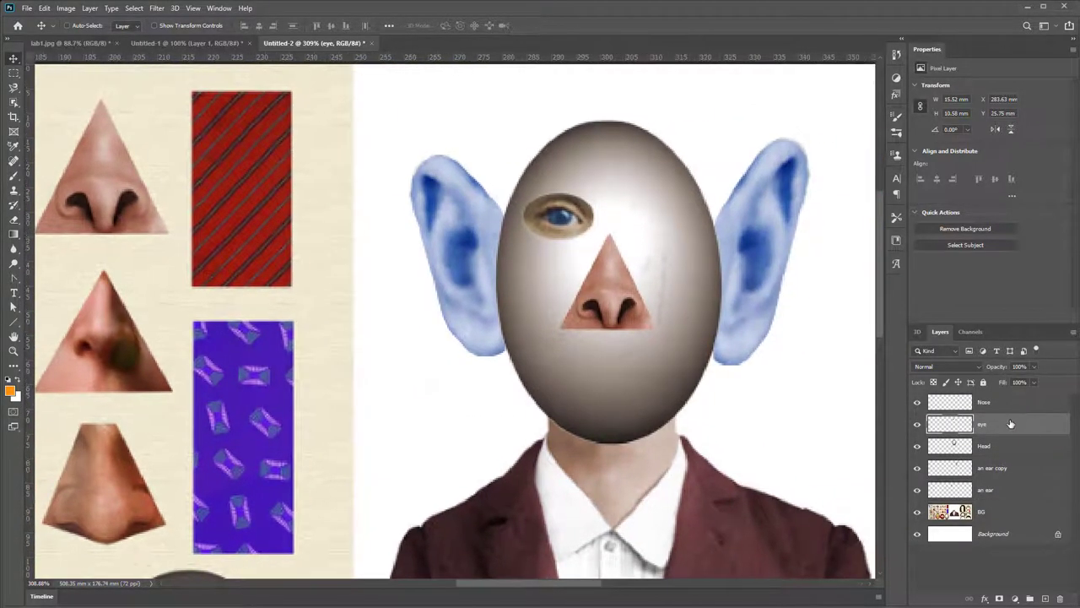
# - Duplicate the eye as 'eye copy', move it right and flip it horizontally
pyautogui.rightClick(1011, 424)
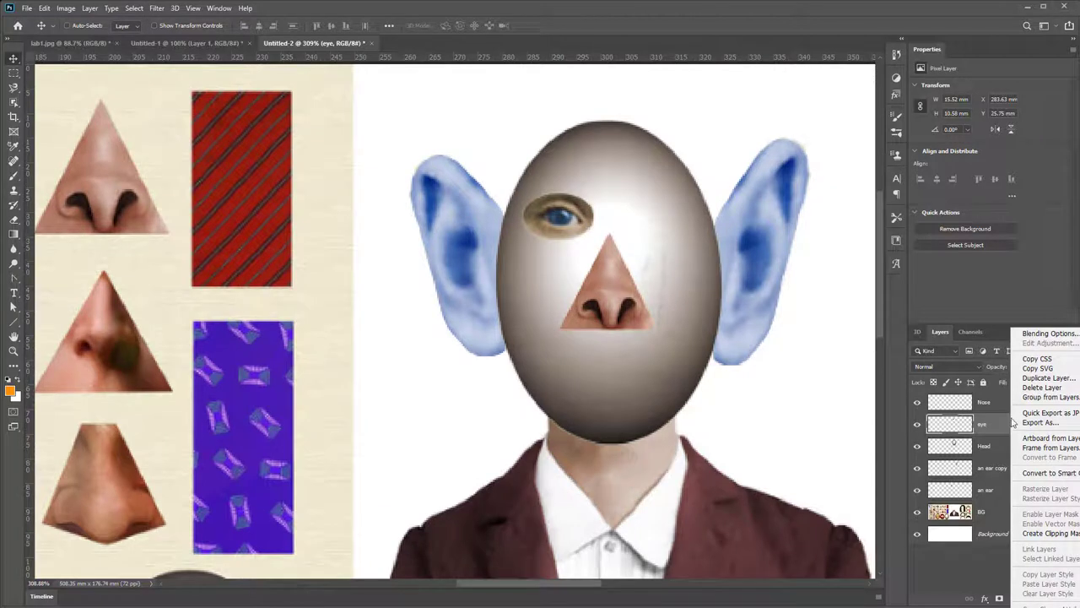
pyautogui.click(1033, 374)
pyautogui.click(748, 236)
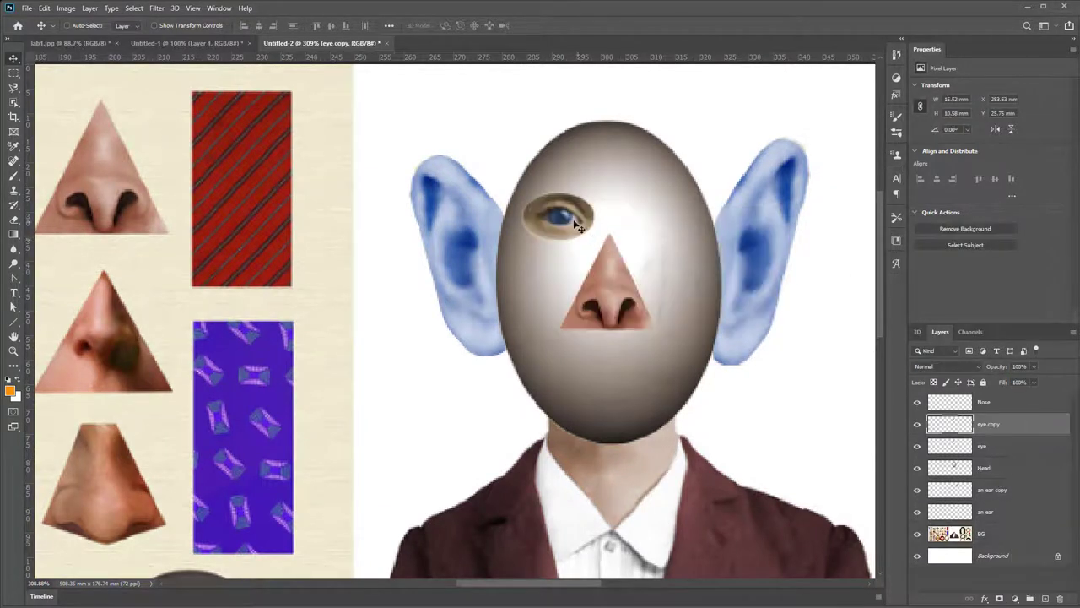
pyautogui.moveTo(576, 221); pyautogui.dragTo(670, 220)
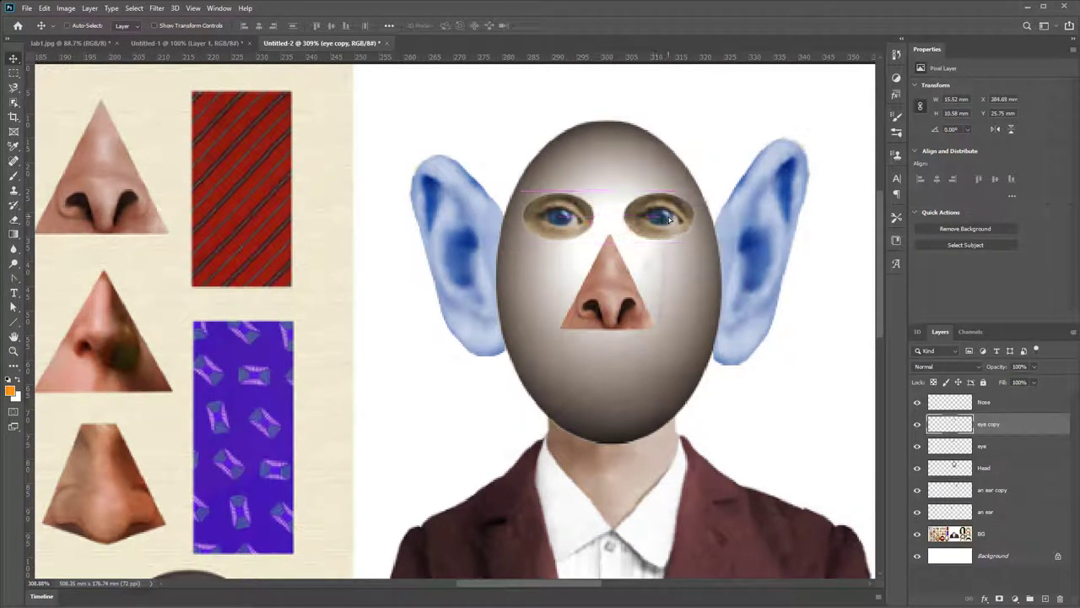
pyautogui.hotkey('ctrl', 't')
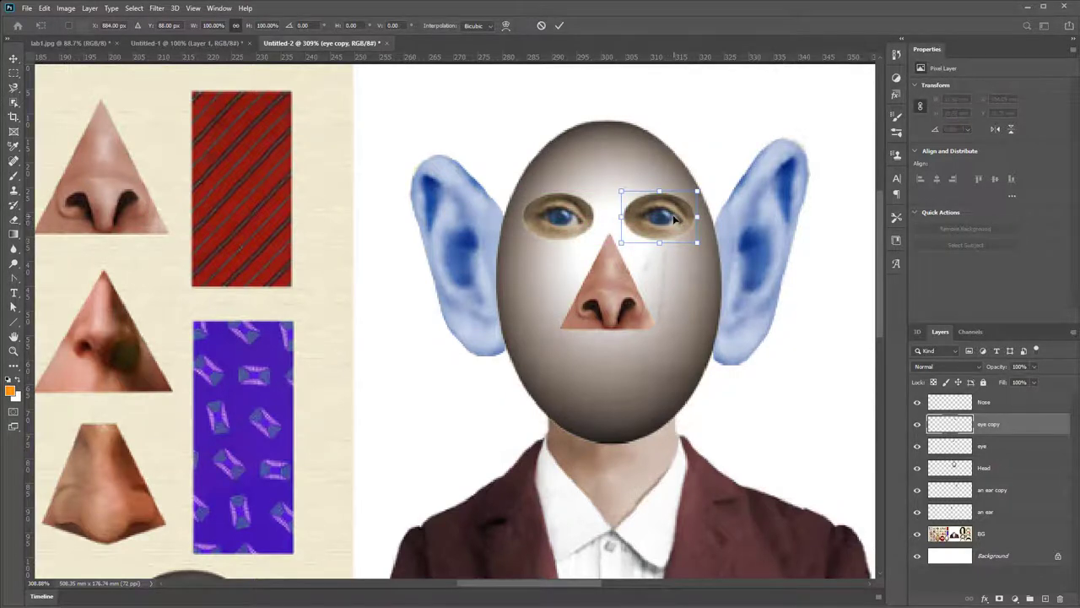
pyautogui.rightClick(675, 219)
pyautogui.click(711, 407)
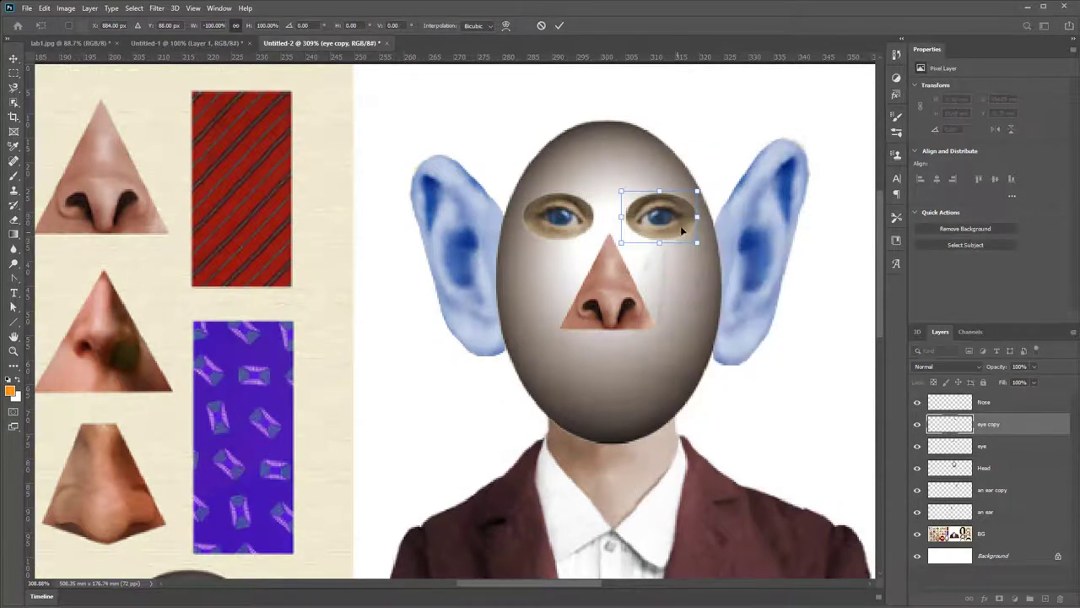
pyautogui.press('Return')
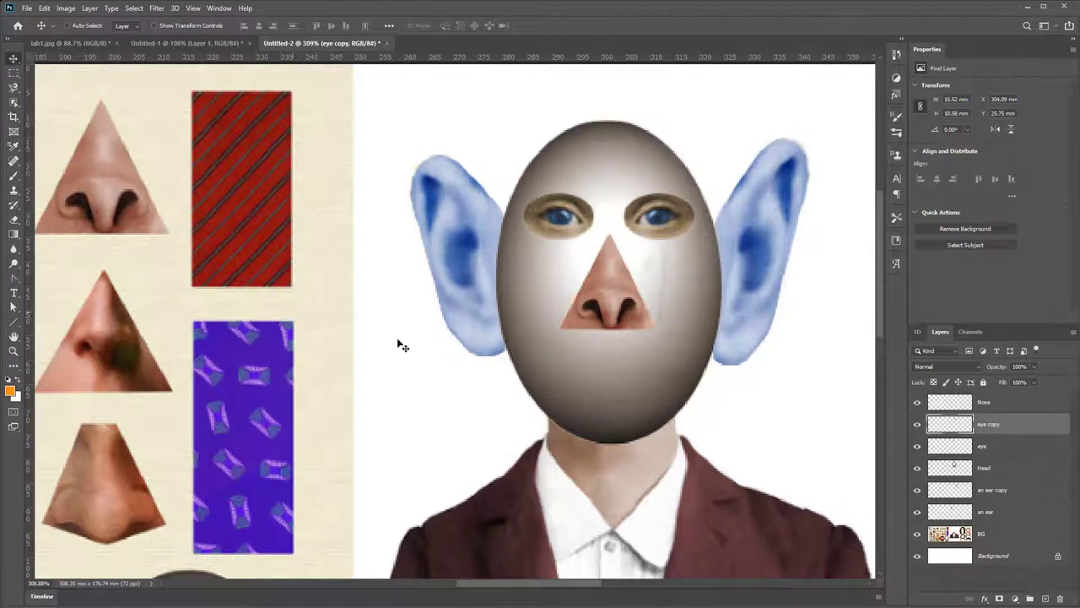
pyautogui.click(958, 539)
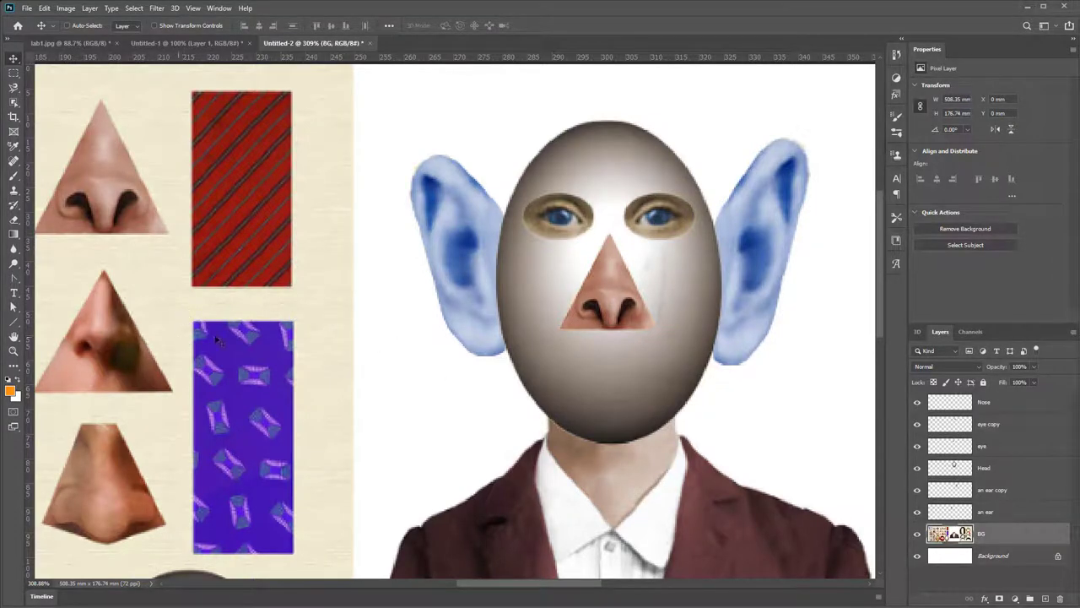
# - Box-select the wide smiling lips with the Object Selection Tool
pyautogui.scroll(-2, 218, 336)
pyautogui.moveTo(220, 333); pyautogui.dragTo(573, 202)
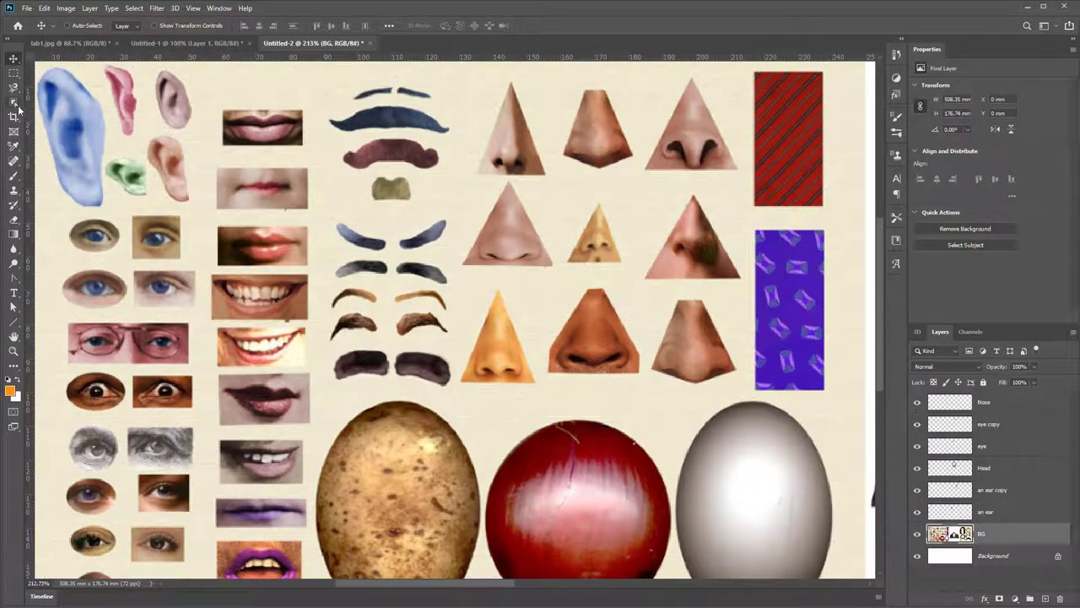
pyautogui.click(13, 102)
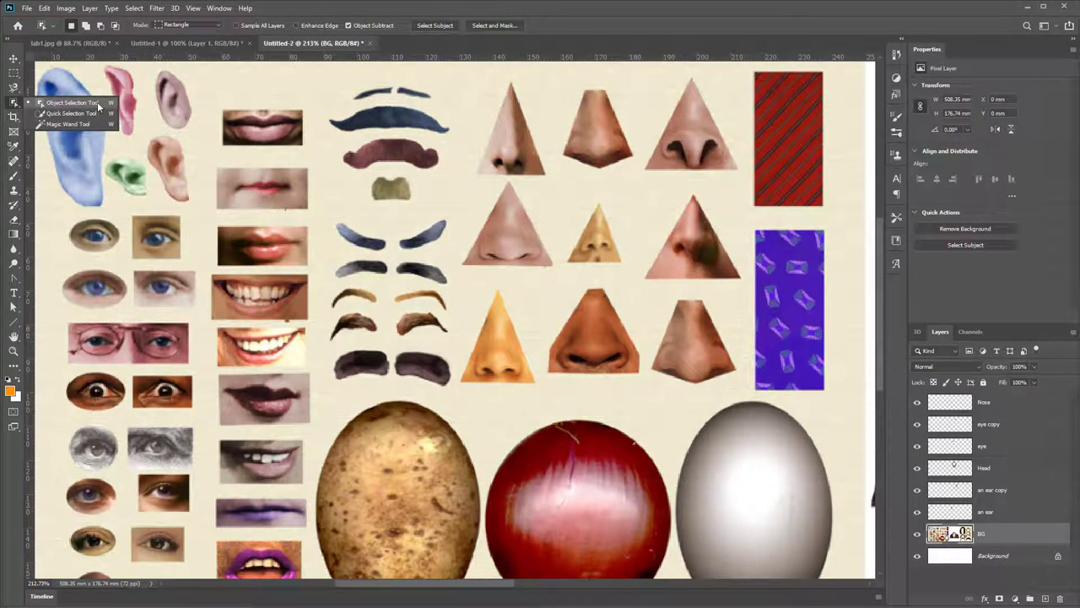
pyautogui.click(76, 103)
pyautogui.moveTo(208, 321); pyautogui.dragTo(313, 369)
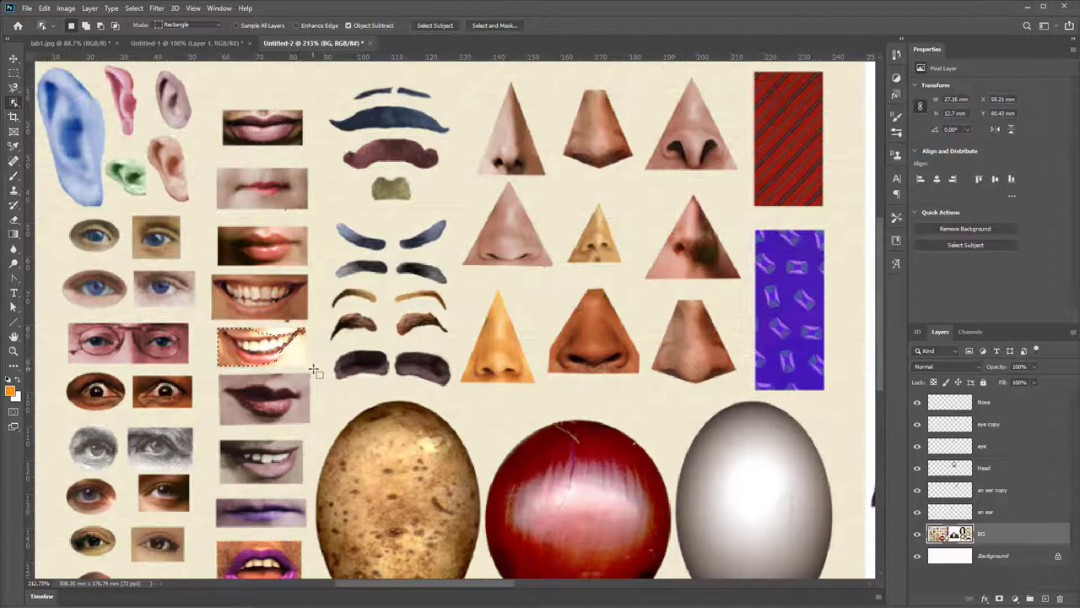
pyautogui.scroll(2, 311, 367)
pyautogui.scroll(2, 297, 346)
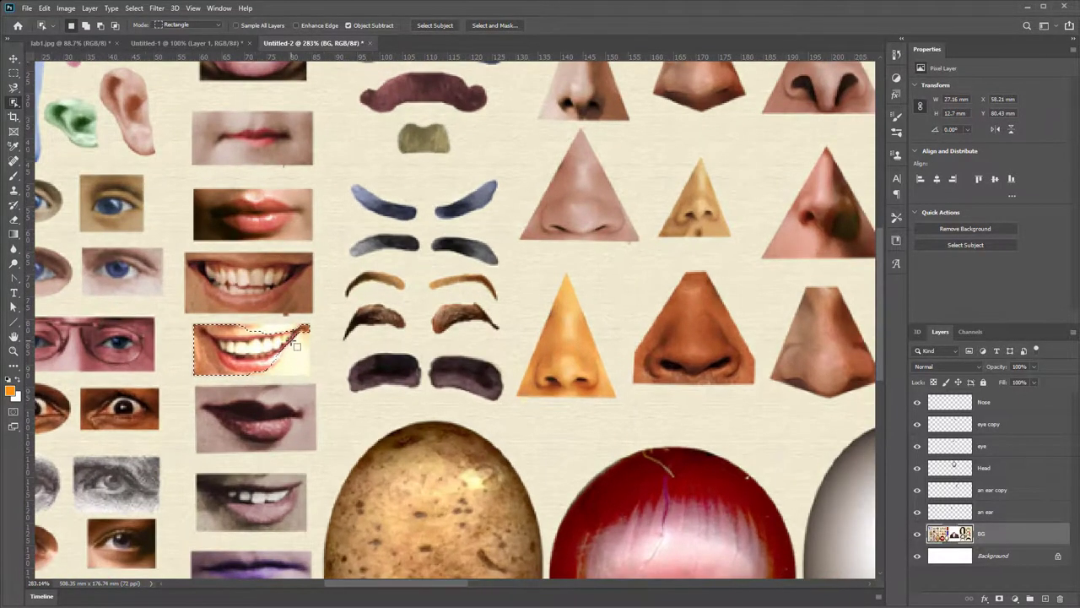
pyautogui.scroll(1, 297, 346)
pyautogui.moveTo(175, 317); pyautogui.dragTo(320, 386)
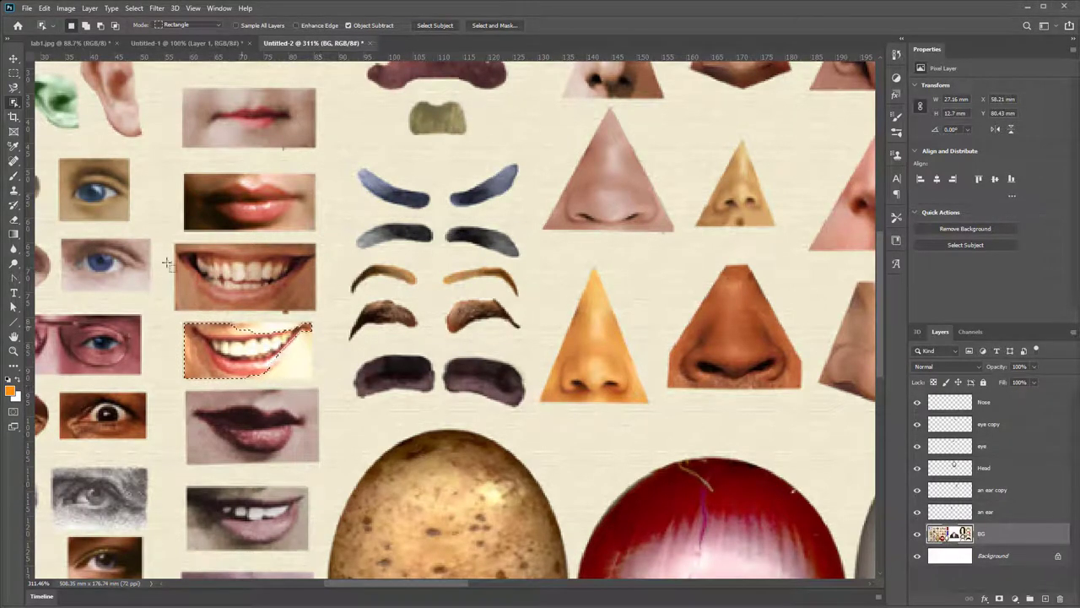
# - Redo the smile selection as a Magnetic Lasso outline around the lips
pyautogui.click(15, 87)
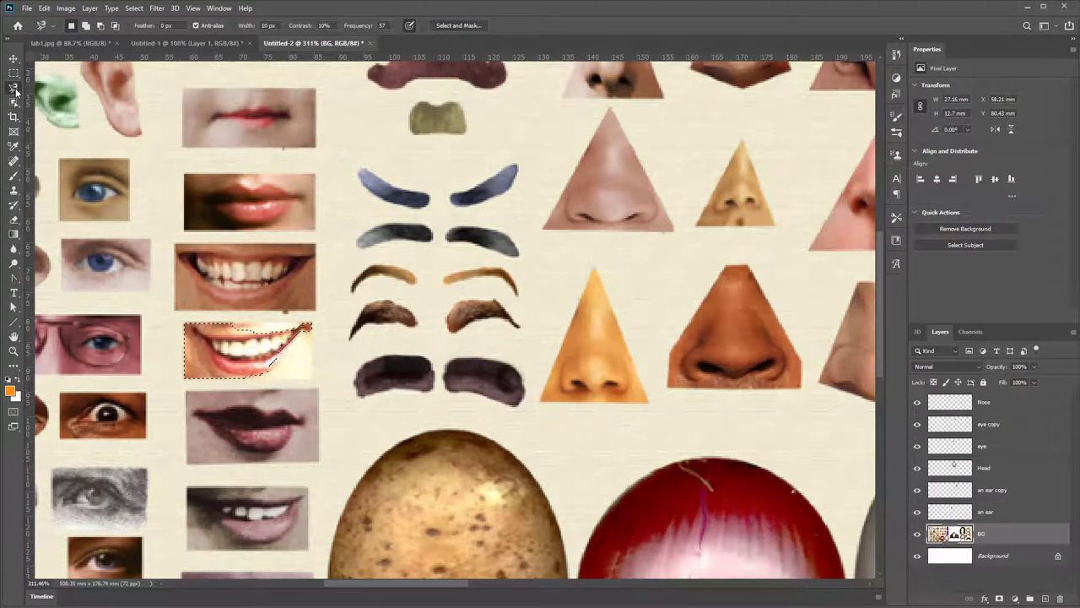
pyautogui.rightClick(15, 88)
pyautogui.click(76, 110)
pyautogui.click(135, 8)
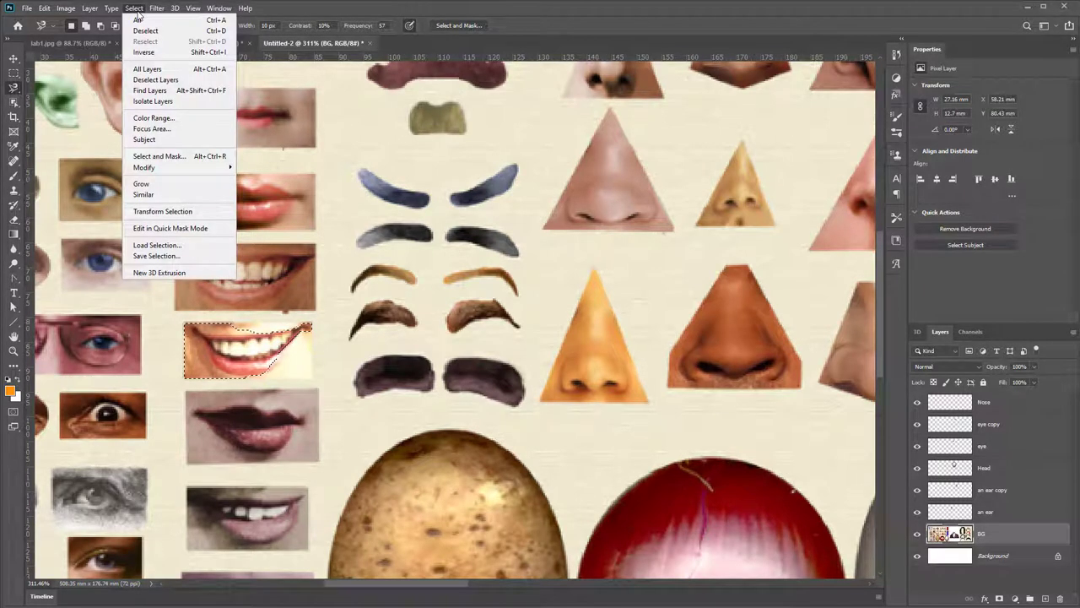
pyautogui.click(179, 32)
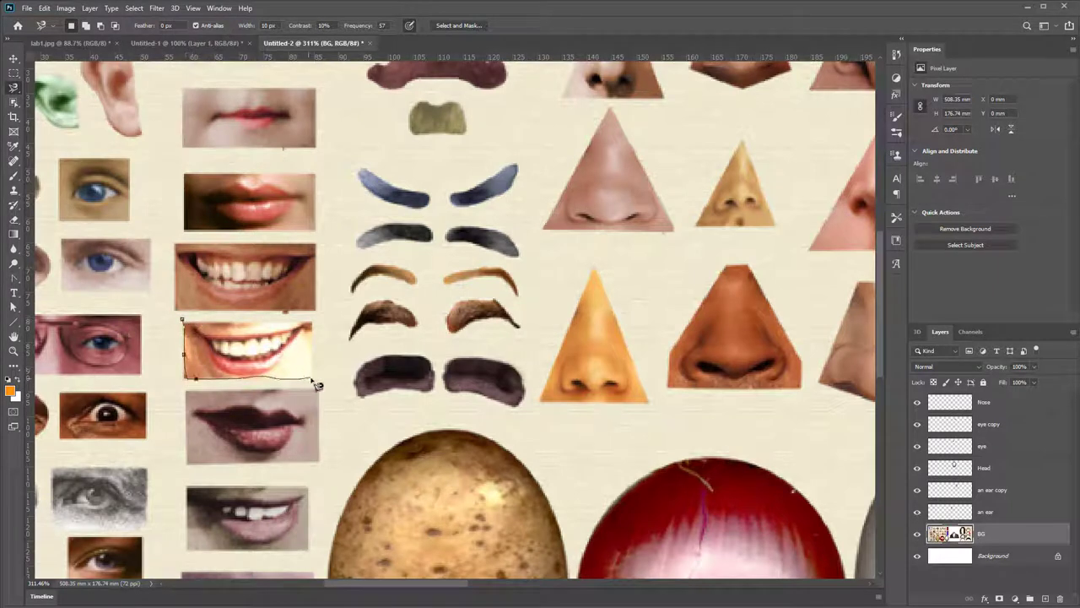
pyautogui.click(184, 321)
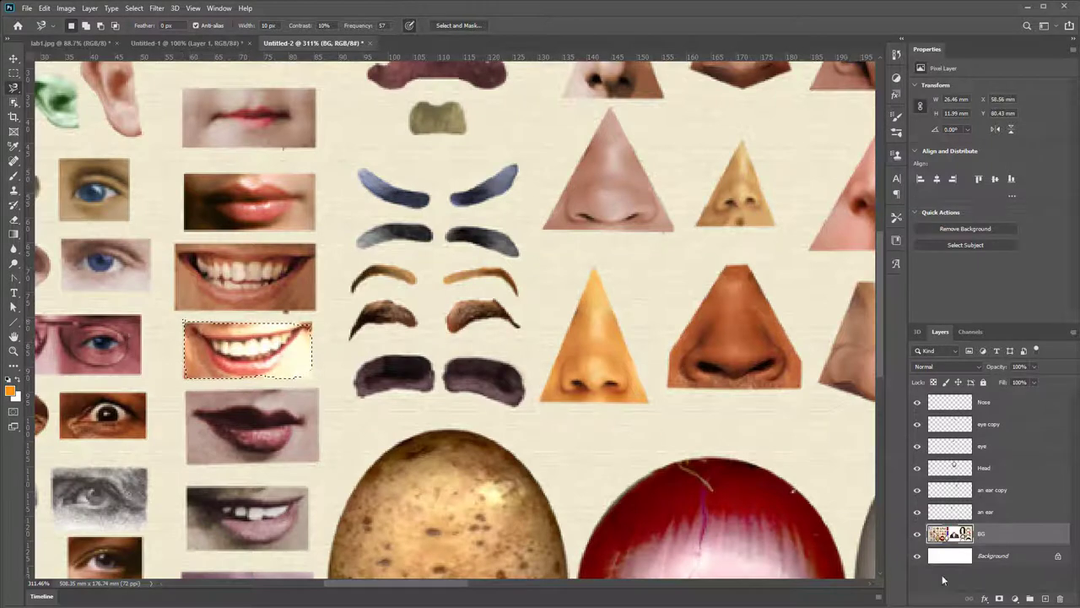
pyautogui.hotkey('ctrl', 'd')
pyautogui.hotkey('ctrl', 'shift', 'd')
# - Copy the selected smile onto a new layer and name it 'mouth'
pyautogui.hotkey('ctrl', 'j')
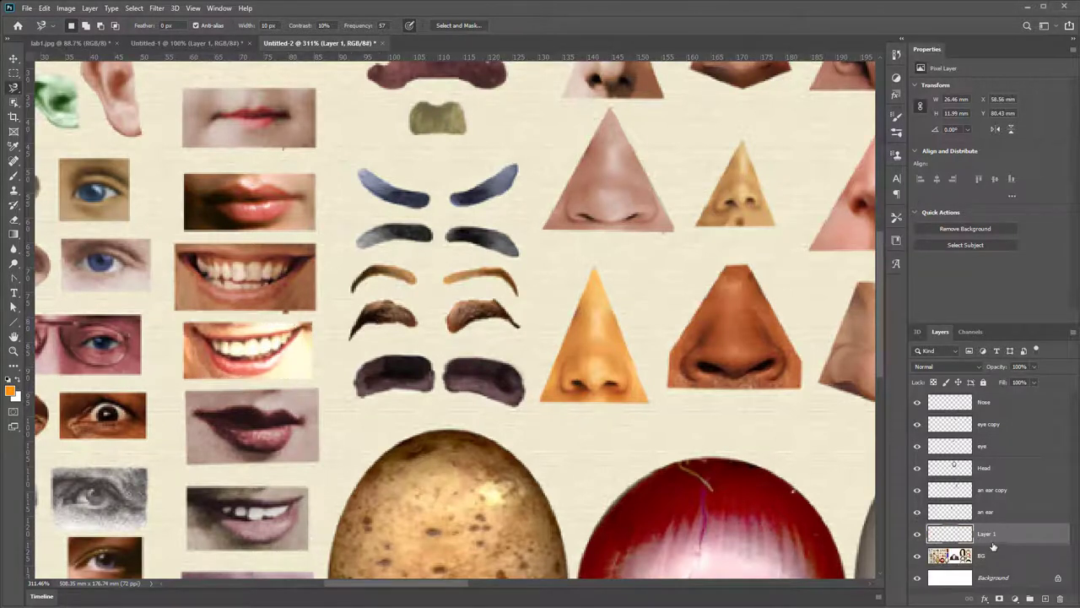
pyautogui.doubleClick(987, 534)
pyautogui.press('Return')
pyautogui.doubleClick(983, 535)
pyautogui.write('th')
pyautogui.press('Return')
# - Drag the smile under the nose and stack the mouth layer above the eye layers
pyautogui.click(13, 59)
pyautogui.moveTo(173, 241); pyautogui.dragTo(701, 146)
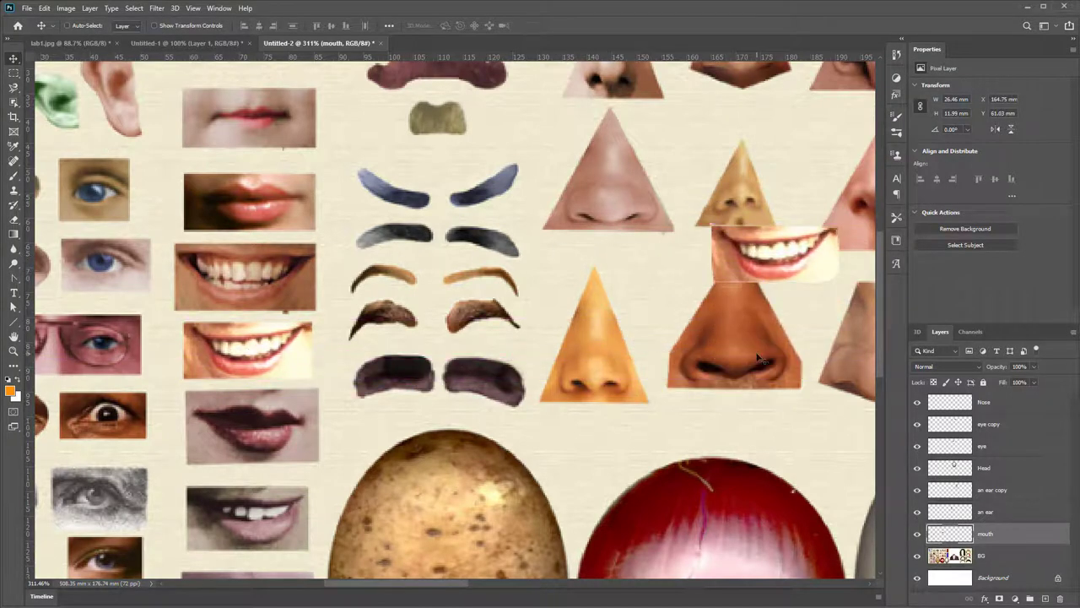
pyautogui.moveTo(794, 329); pyautogui.dragTo(231, 372)
pyautogui.moveTo(208, 318)
pyautogui.mouseDown()
pyautogui.moveTo(746, 346)
pyautogui.moveTo(480, 434)
pyautogui.moveTo(422, 426)
pyautogui.mouseUp()
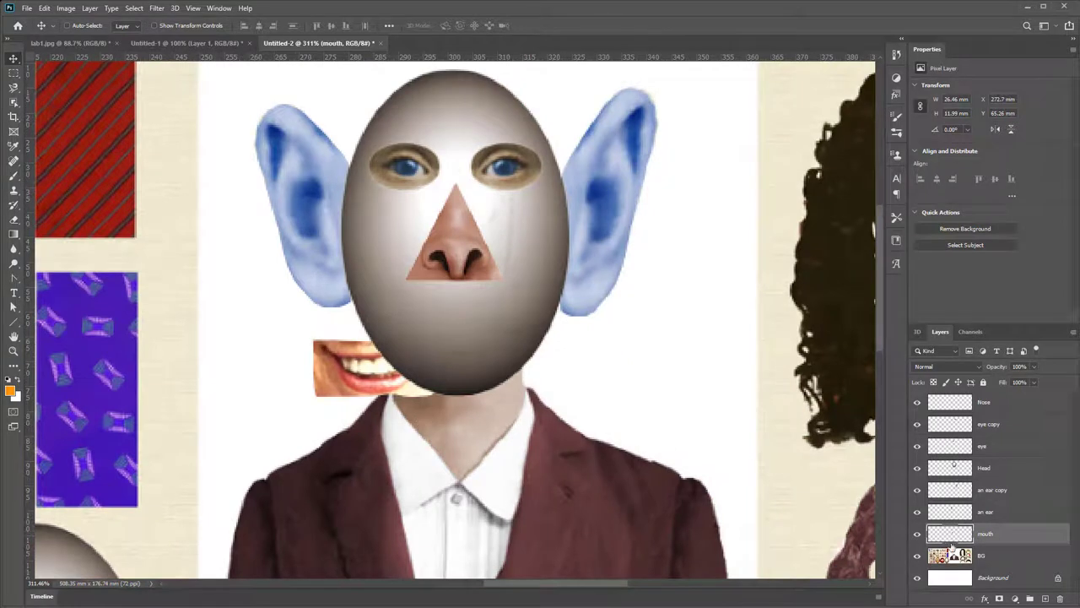
pyautogui.moveTo(951, 545); pyautogui.dragTo(952, 414)
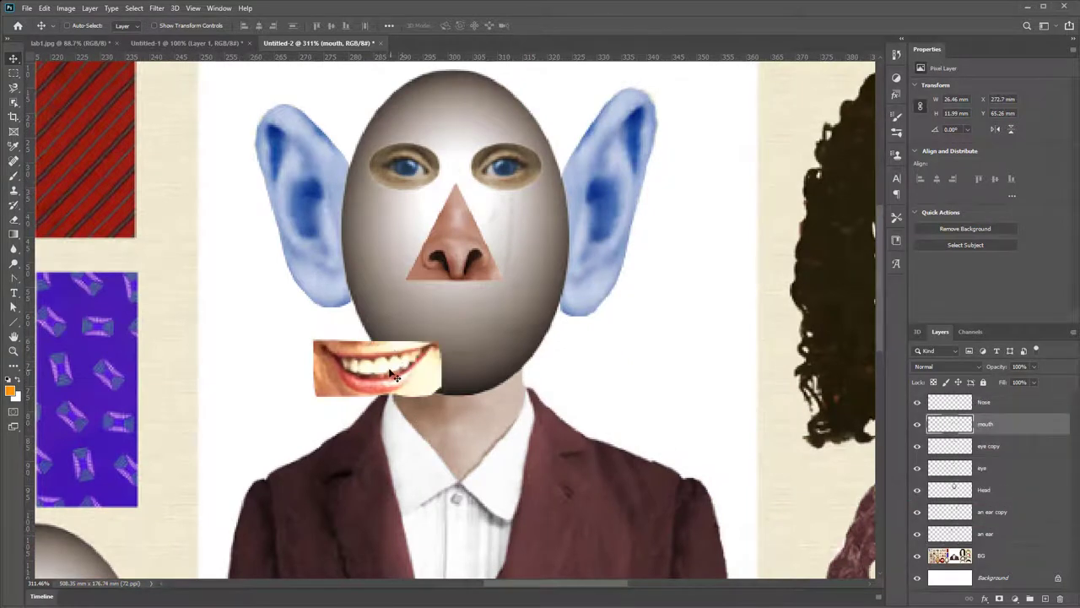
pyautogui.moveTo(392, 376); pyautogui.dragTo(469, 314)
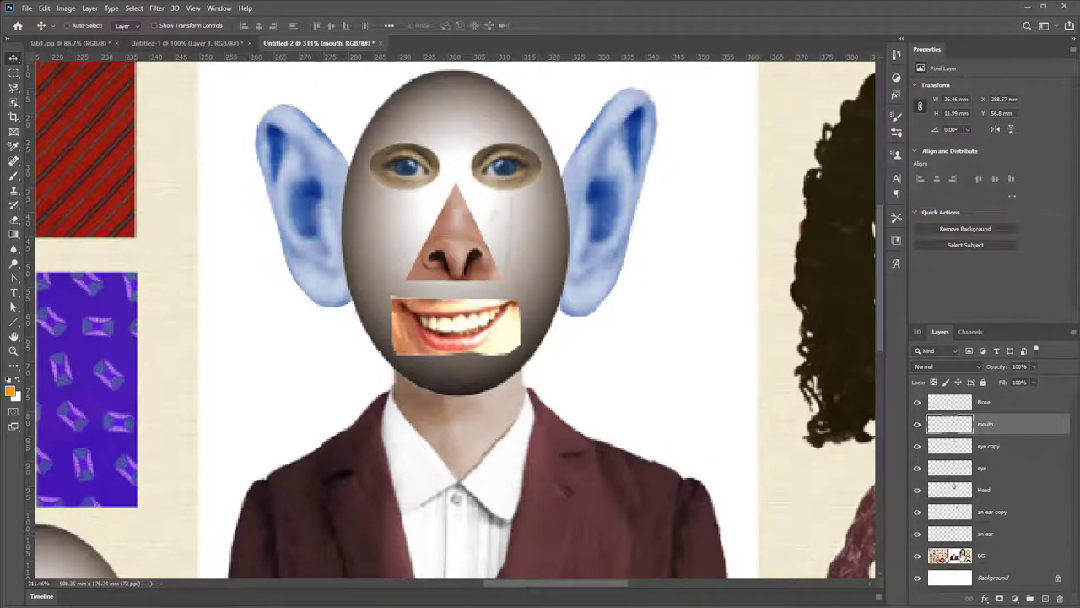
pyautogui.keyDown('ctrl'); pyautogui.click(844, 439); pyautogui.keyUp('ctrl')
pyautogui.moveTo(748, 212); pyautogui.dragTo(393, 281)
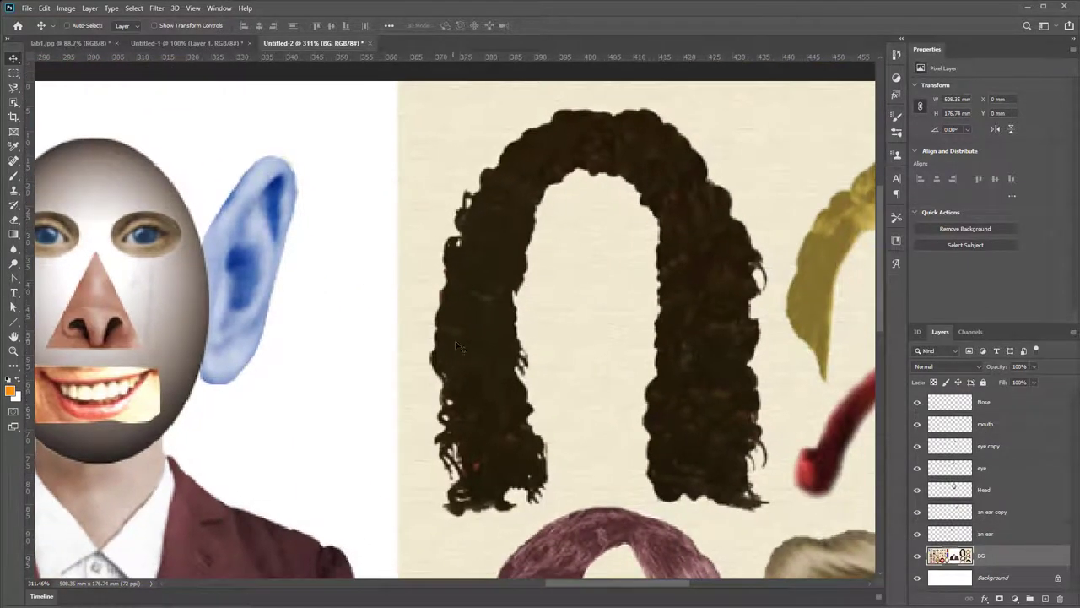
# - Box-select the dark curly hair with Object Selection and copy it to a layer named 'hair'
pyautogui.click(13, 101)
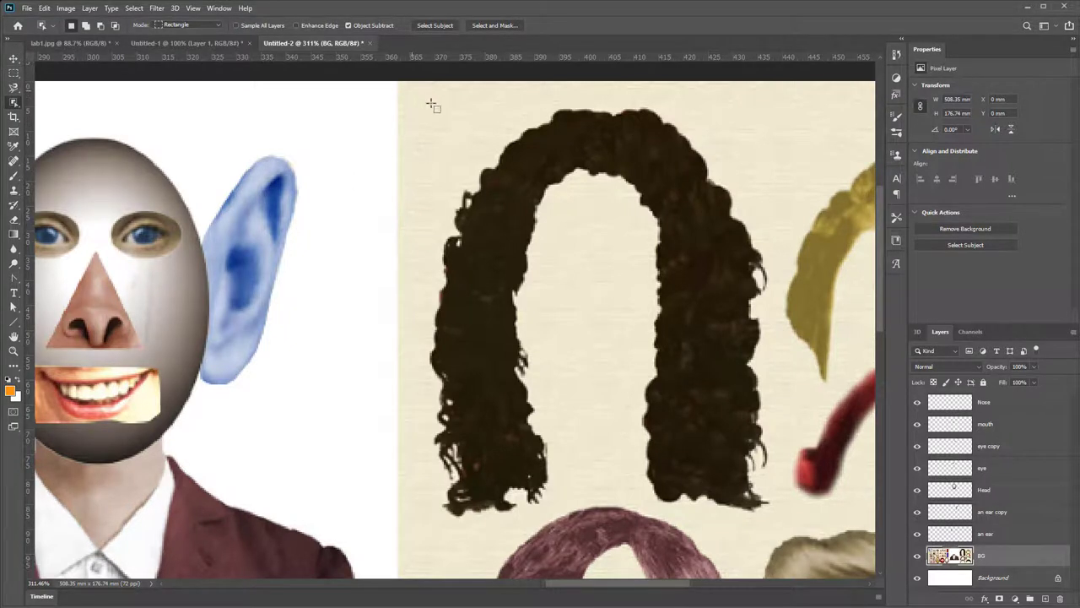
pyautogui.moveTo(411, 89); pyautogui.dragTo(780, 518)
pyautogui.moveTo(730, 457); pyautogui.dragTo(728, 456)
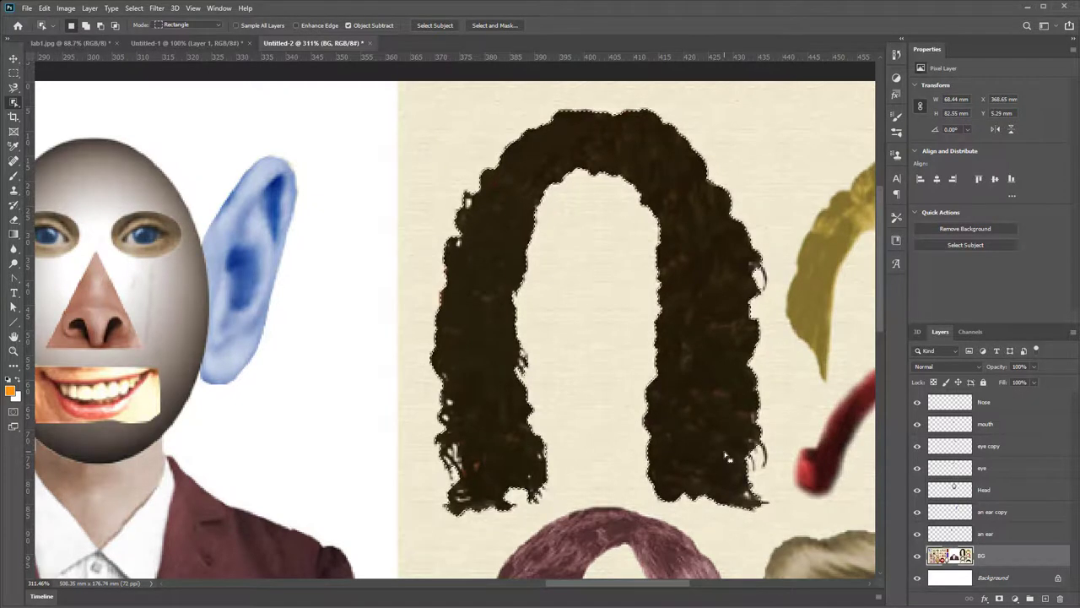
pyautogui.hotkey('ctrl', 'j')
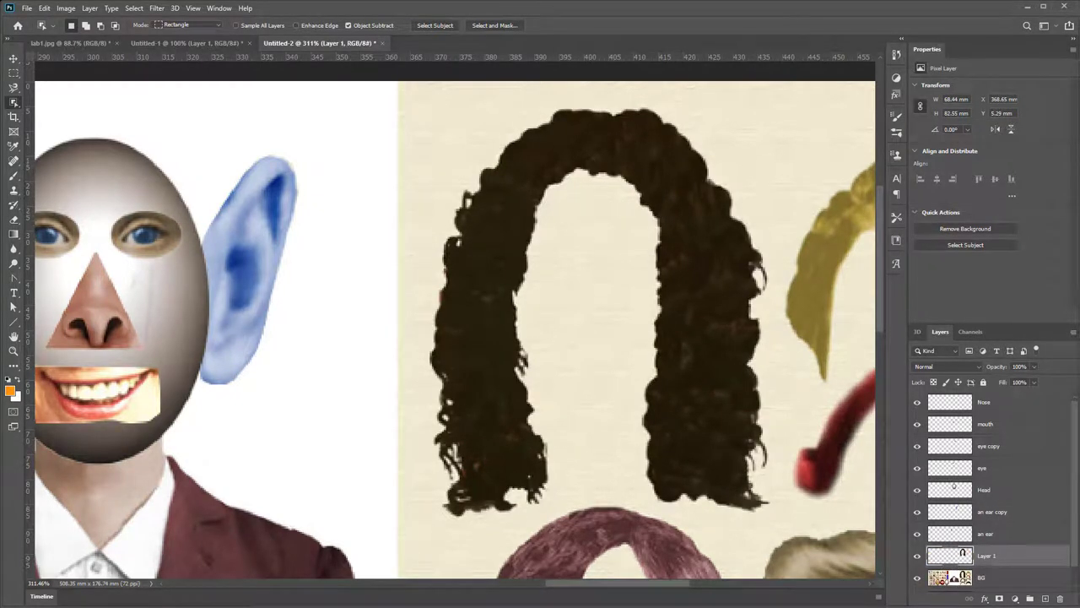
pyautogui.doubleClick(985, 554)
pyautogui.write('hair')
pyautogui.press('Return')
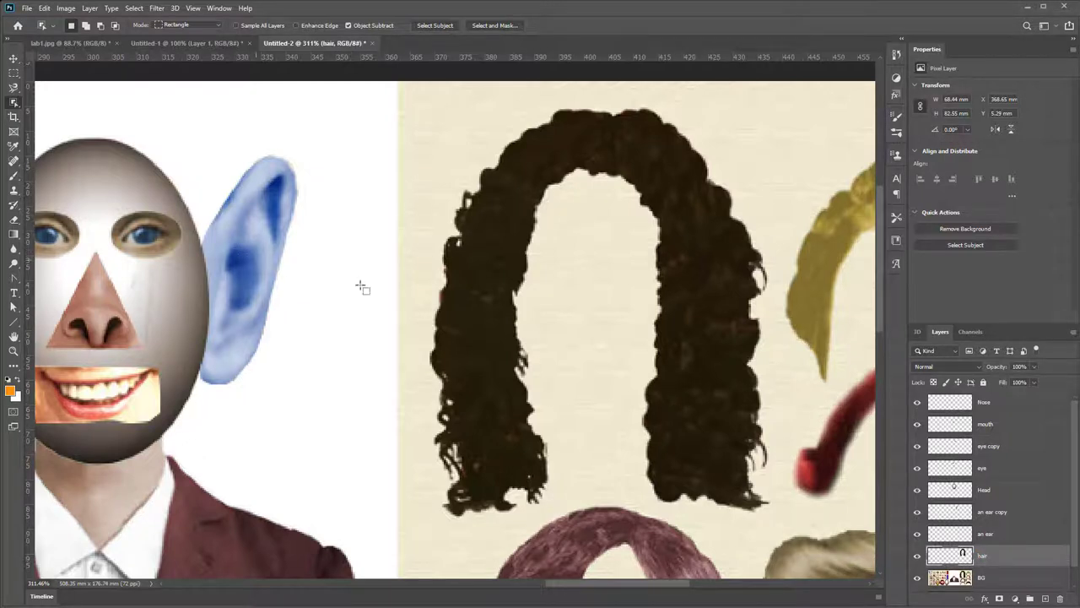
# - Move the hair onto the egg head and stack its layer just below mouth
pyautogui.click(14, 58)
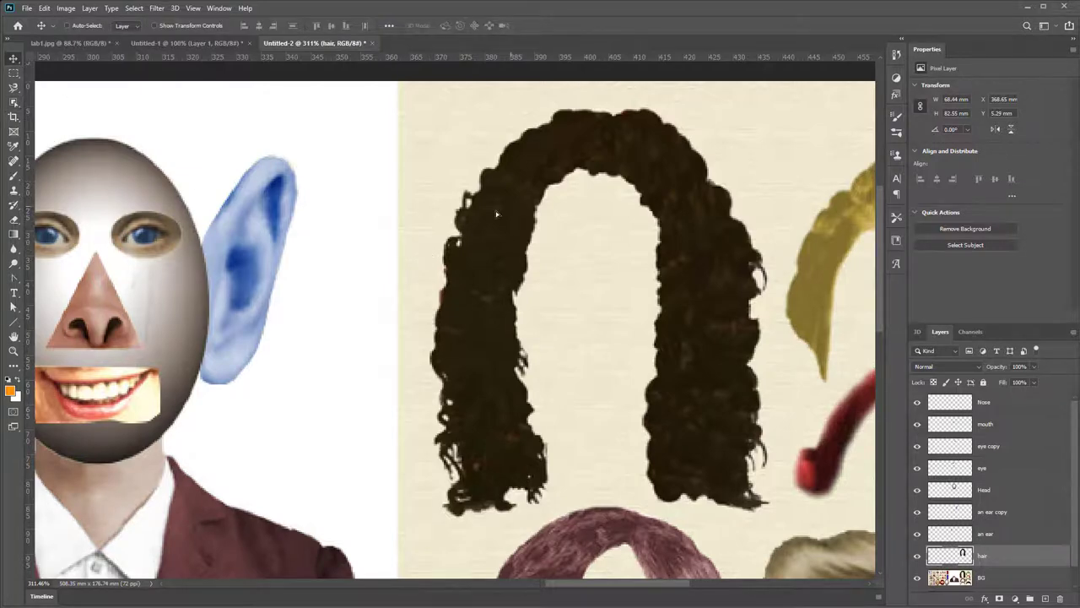
pyautogui.moveTo(758, 216)
pyautogui.mouseDown()
pyautogui.moveTo(383, 197)
pyautogui.moveTo(671, 207)
pyautogui.mouseUp()
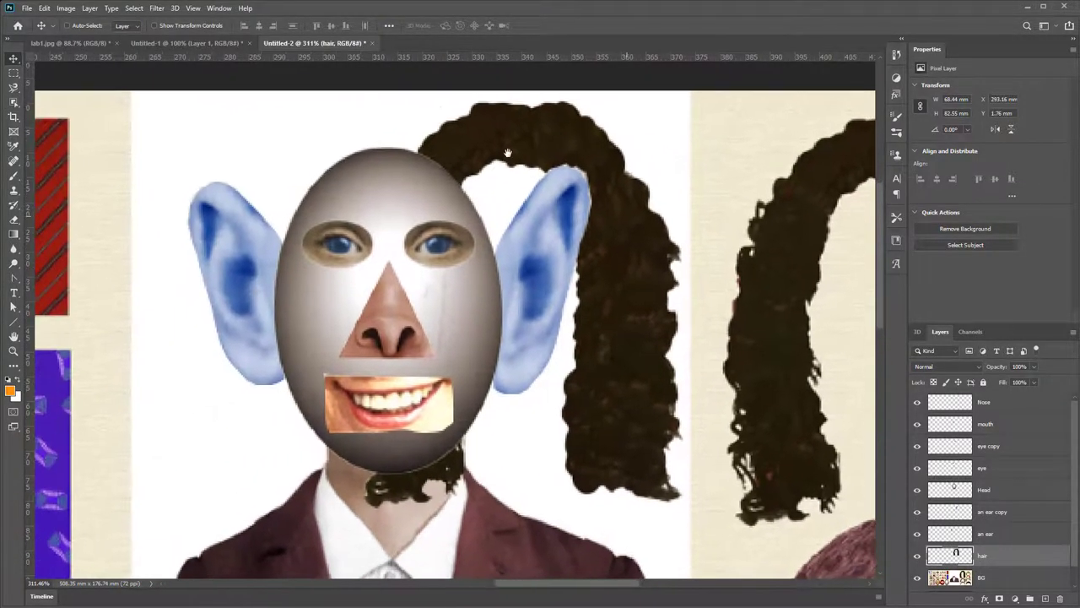
pyautogui.moveTo(536, 162); pyautogui.dragTo(392, 145)
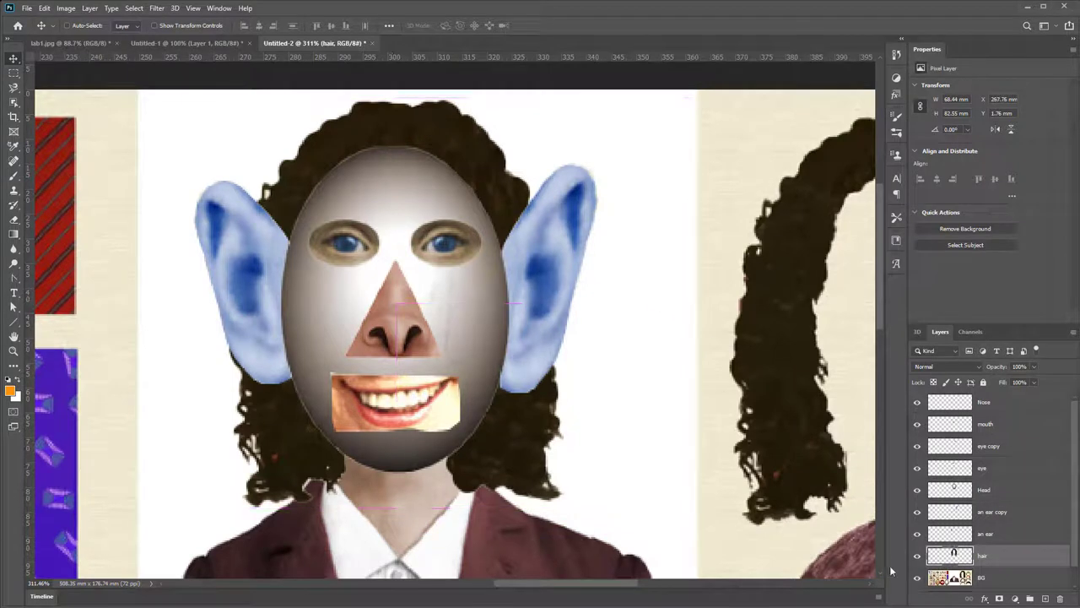
pyautogui.moveTo(994, 555); pyautogui.dragTo(984, 432)
# - Resize the hair to about 76.79 × 79.73 mm, centred to frame the face
pyautogui.hotkey('ctrl', 't')
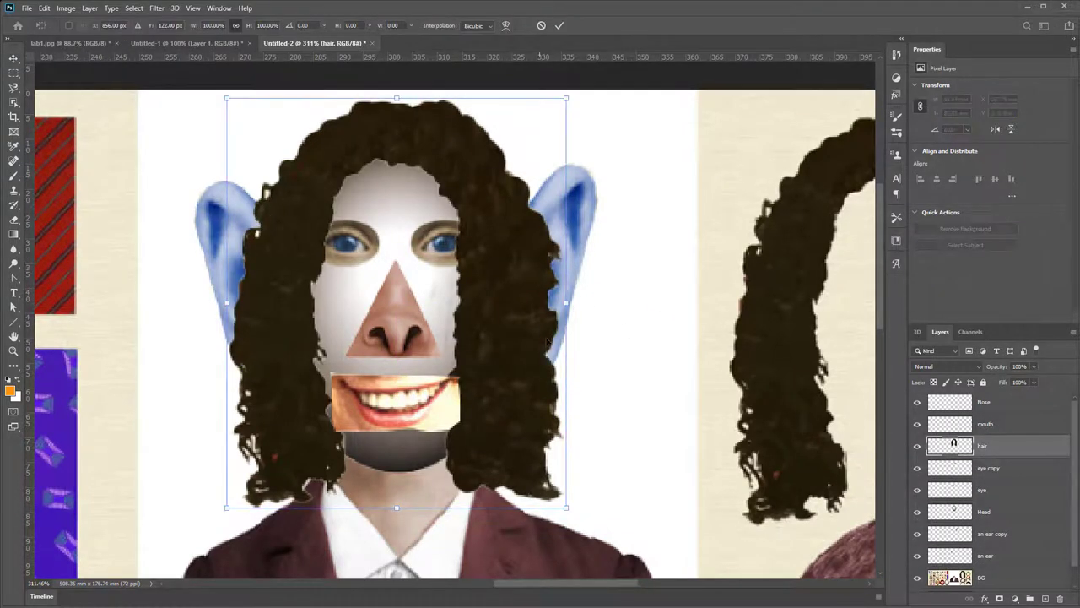
pyautogui.moveTo(569, 507); pyautogui.dragTo(600, 543)
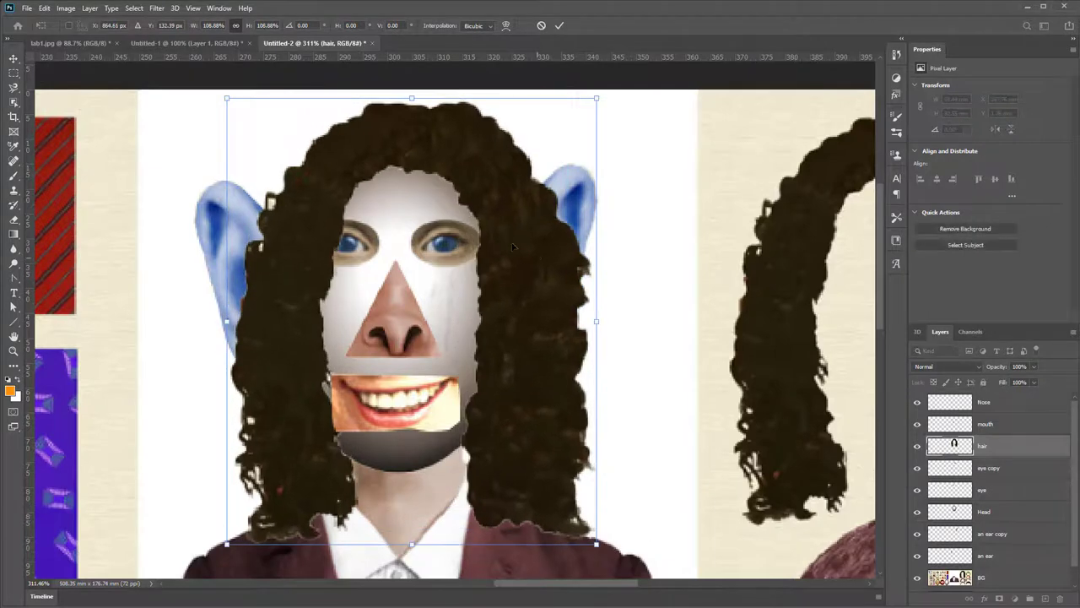
pyautogui.moveTo(229, 321); pyautogui.dragTo(267, 322)
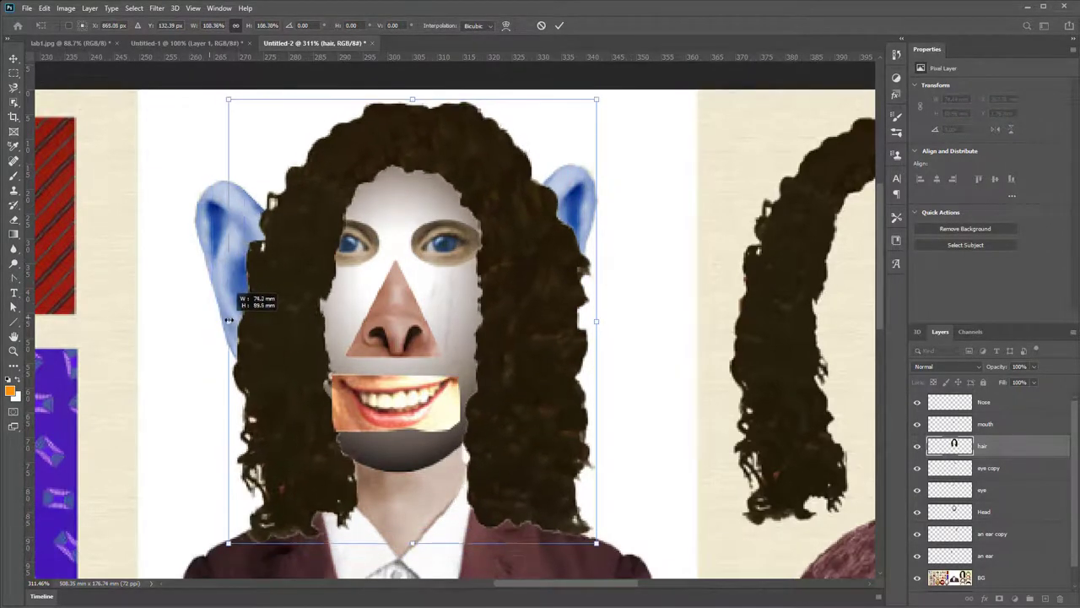
pyautogui.moveTo(451, 159); pyautogui.dragTo(414, 125)
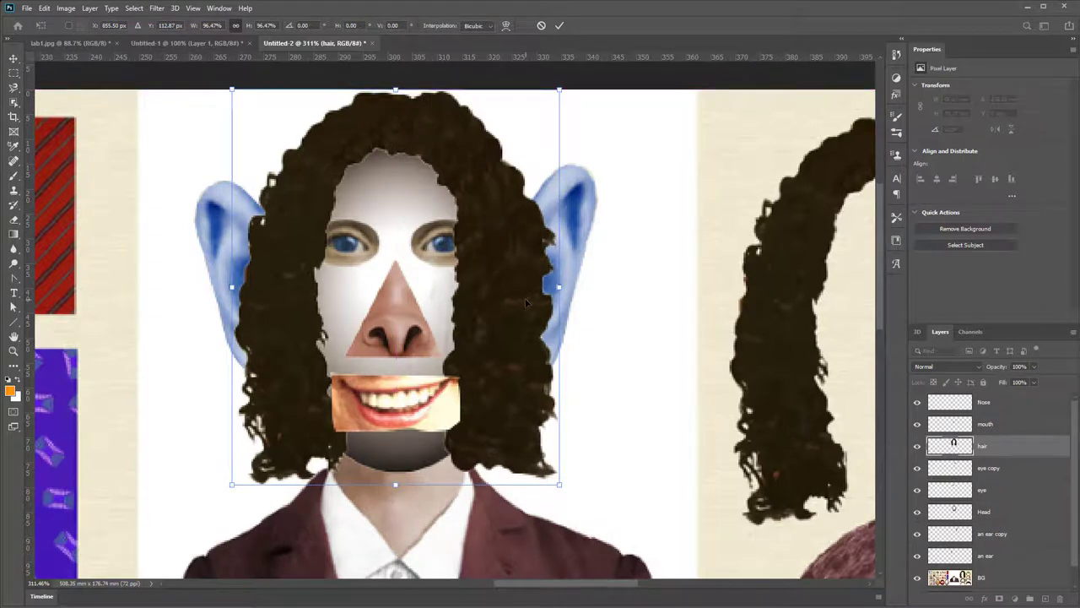
pyautogui.click(237, 27)
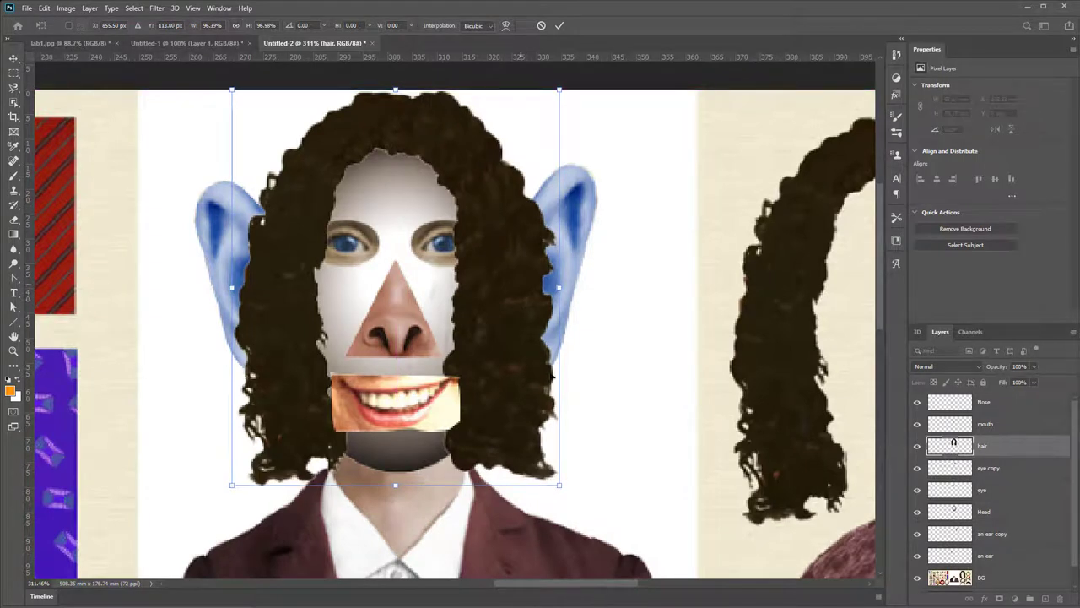
pyautogui.moveTo(557, 488); pyautogui.dragTo(612, 501)
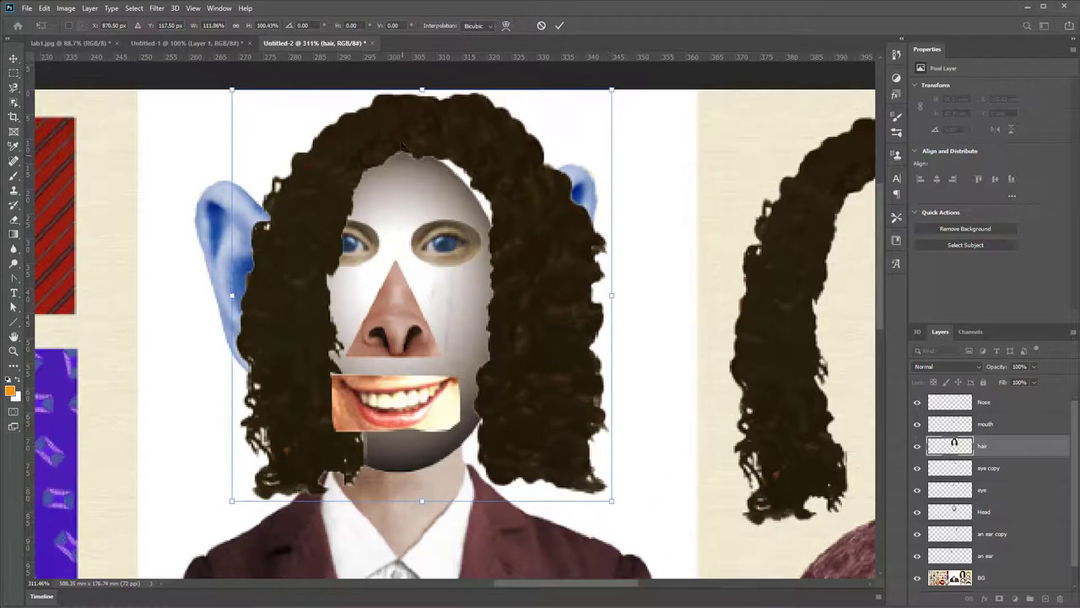
pyautogui.moveTo(422, 89); pyautogui.dragTo(426, 130)
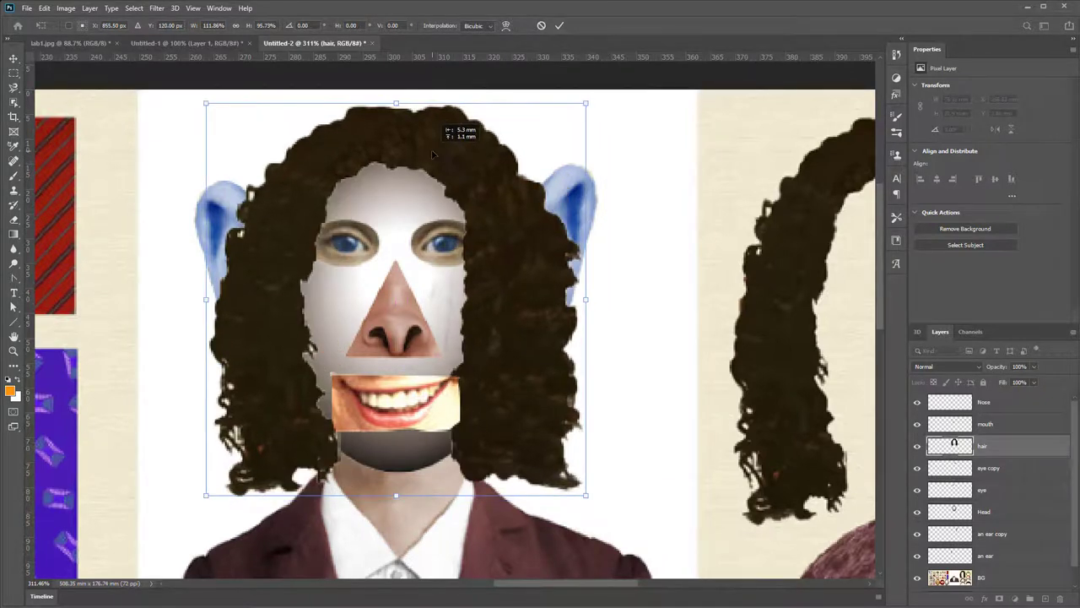
pyautogui.moveTo(206, 496); pyautogui.dragTo(216, 498)
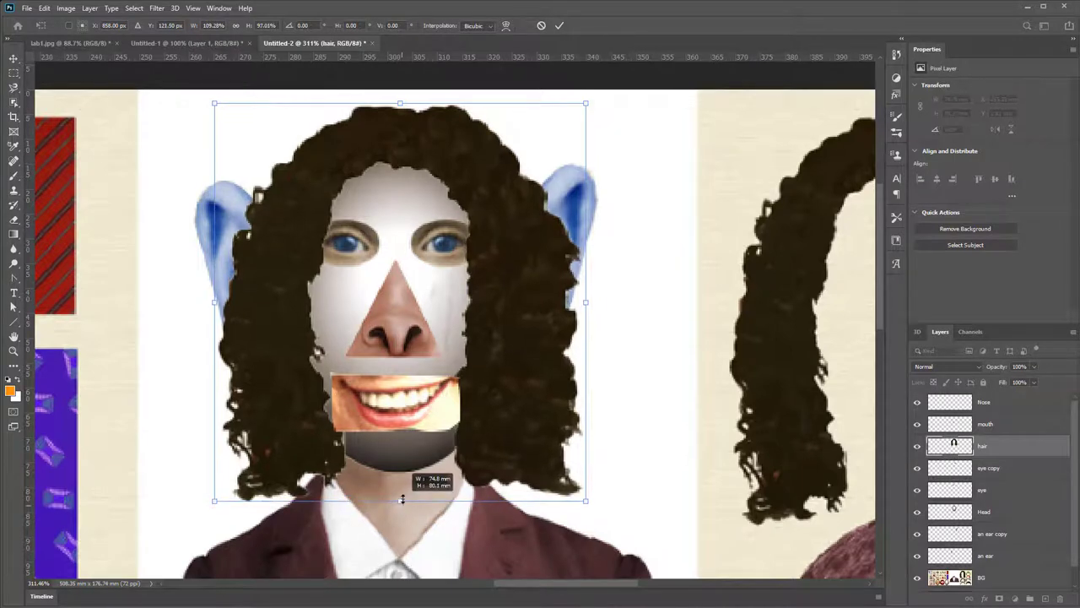
pyautogui.moveTo(402, 497); pyautogui.dragTo(402, 499)
pyautogui.press('Return')
# - Make the BG layer active with the shirt and collar in view, using the Polygonal Lasso
pyautogui.scroll(-2, 529, 302)
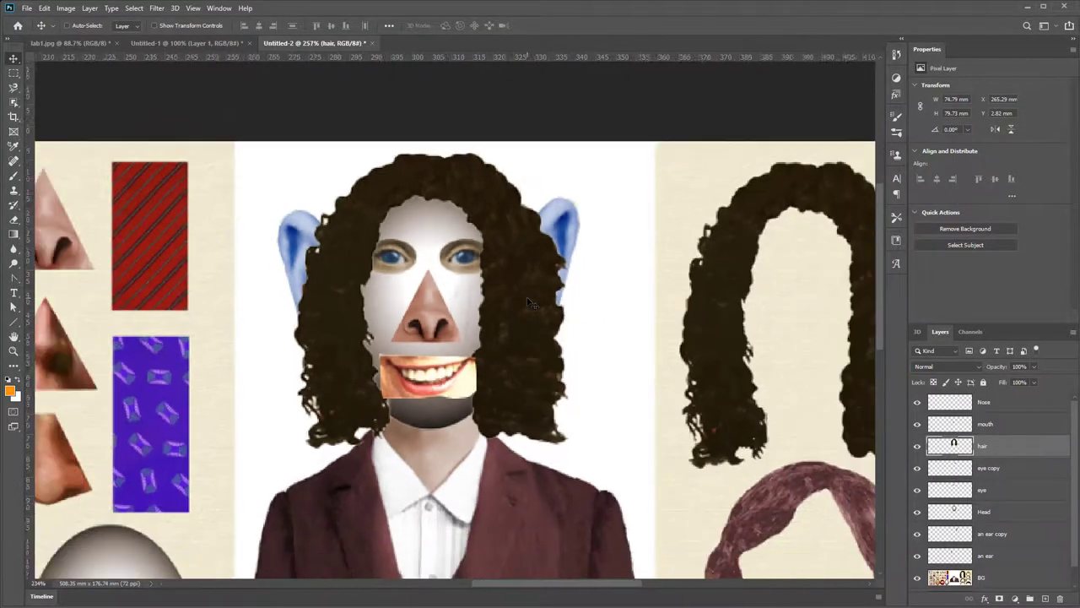
pyautogui.click(998, 577)
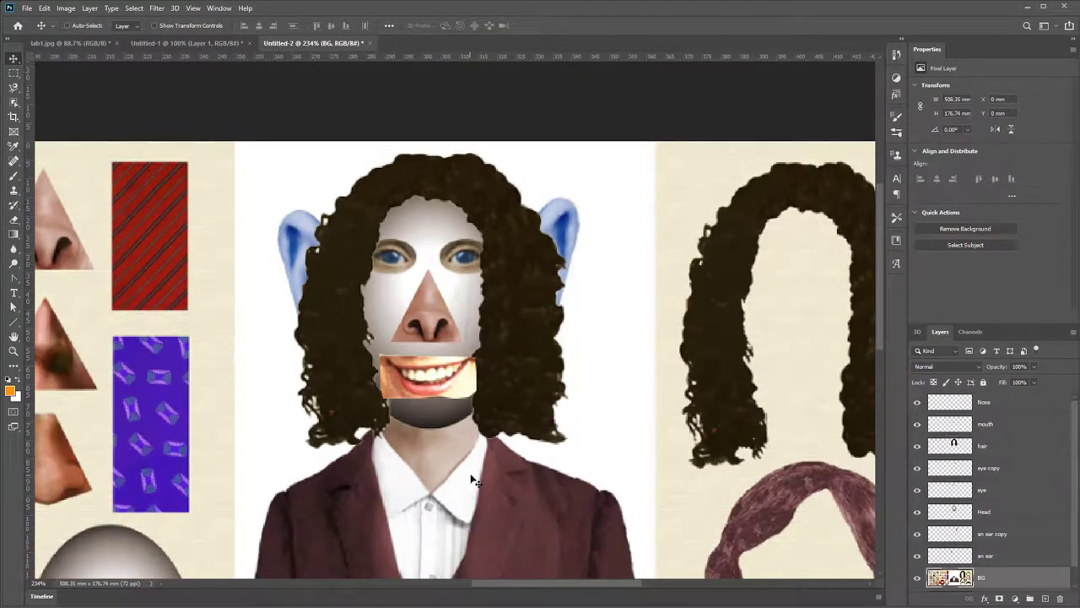
pyautogui.moveTo(487, 478); pyautogui.dragTo(482, 358)
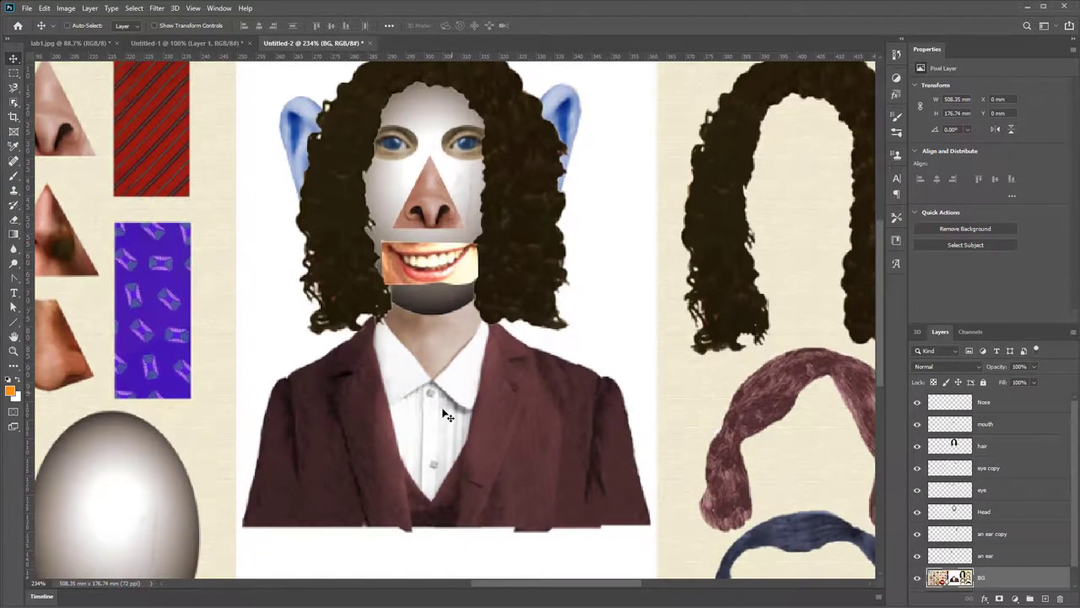
pyautogui.scroll(3, 445, 413)
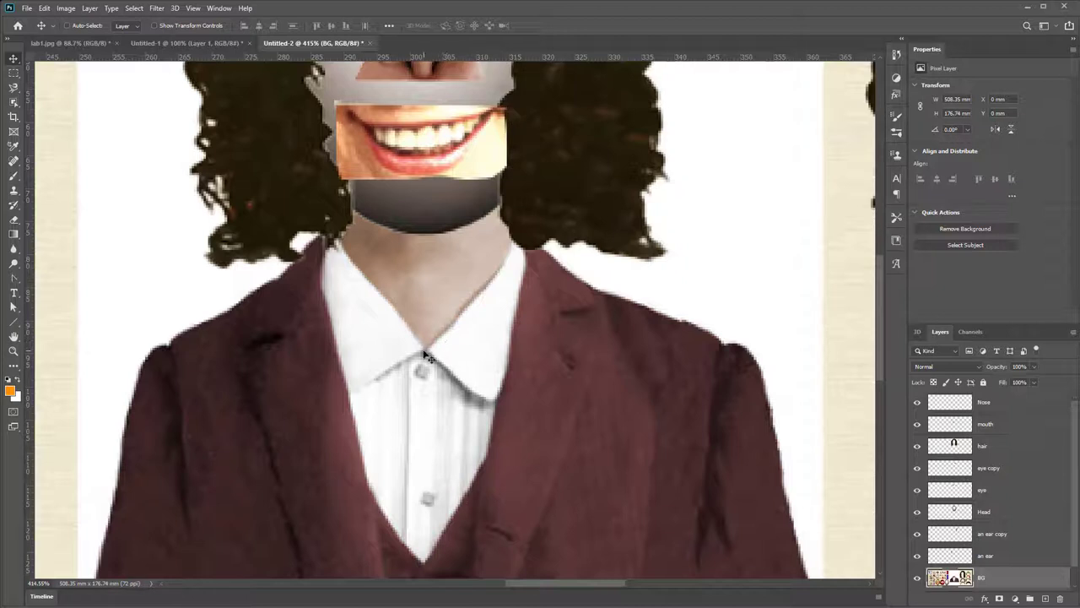
pyautogui.click(13, 89)
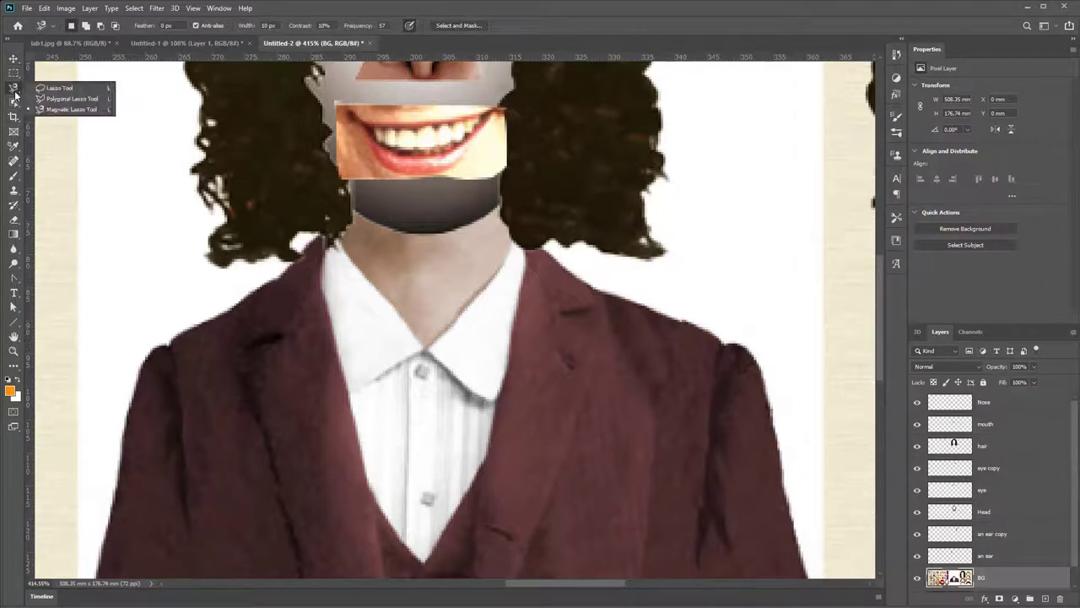
pyautogui.click(93, 104)
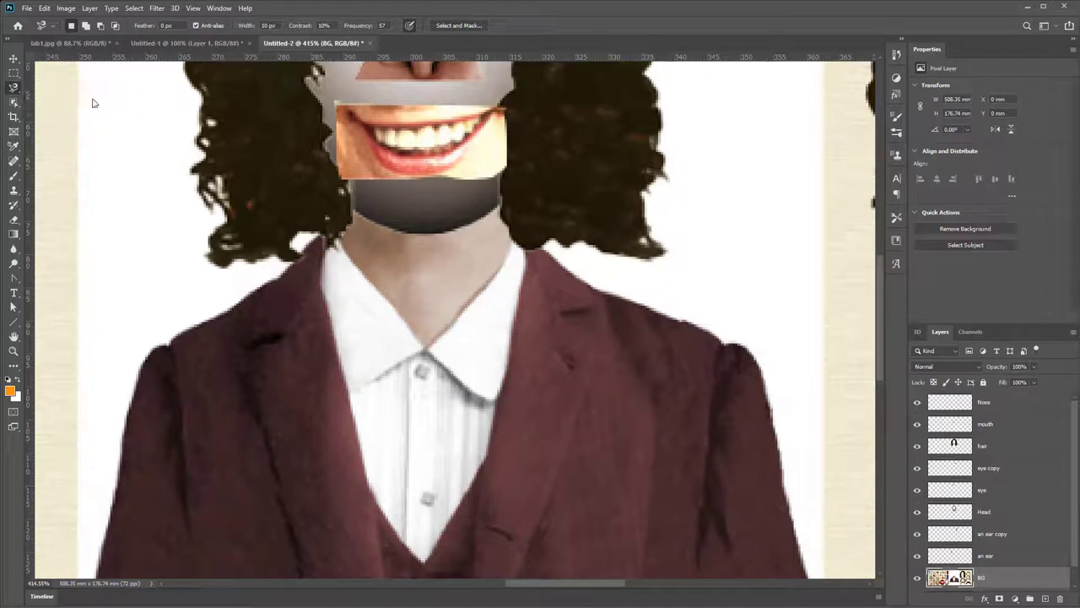
pyautogui.hotkey('shift', 'l')
# - Outline the V-shaped white shirt front from the collar point down and back to close the selection
pyautogui.click(424, 349)
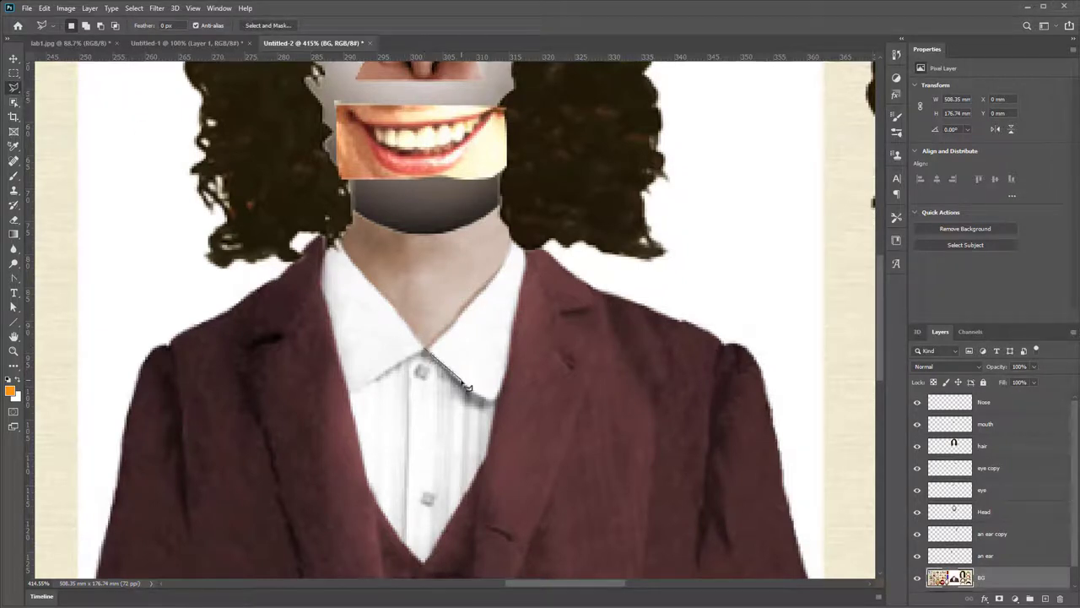
pyautogui.click(464, 389)
pyautogui.click(462, 500)
pyautogui.click(425, 561)
pyautogui.click(388, 517)
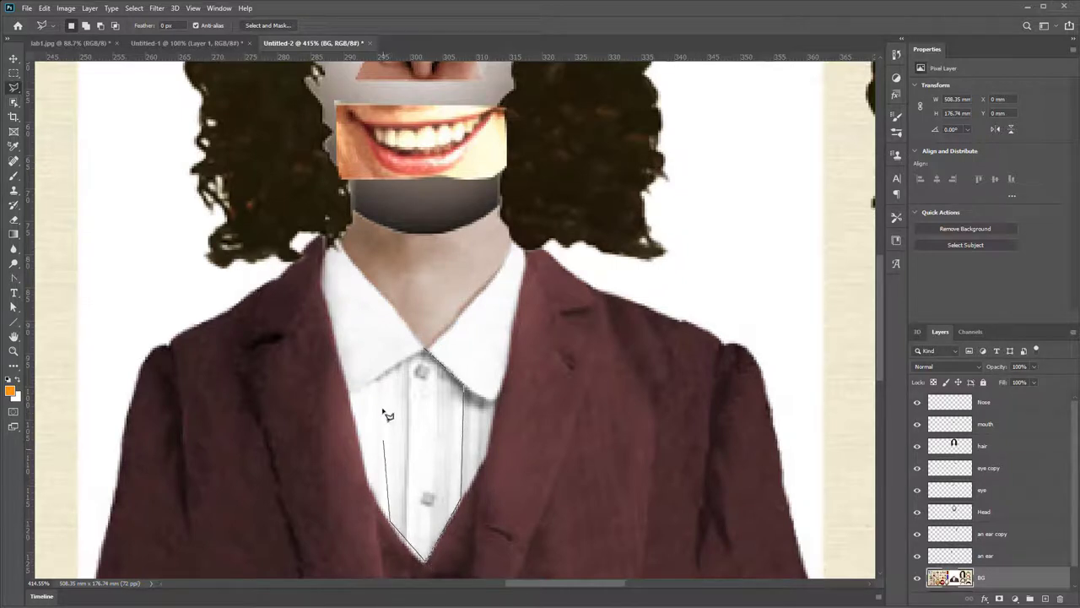
pyautogui.click(378, 380)
pyautogui.click(426, 354)
pyautogui.scroll(-1, 410, 395)
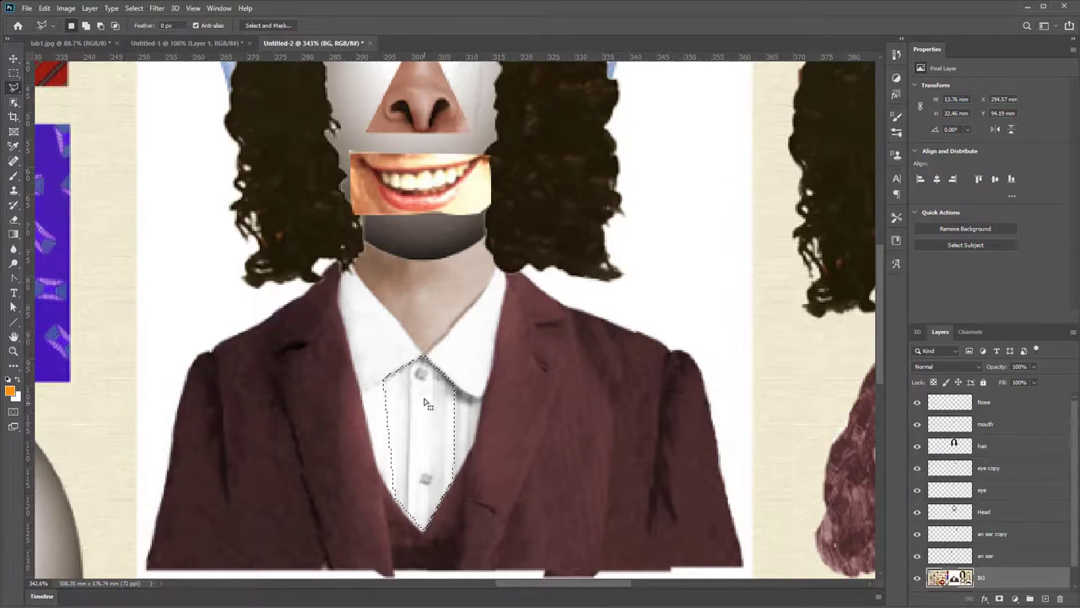
# - Position the lasso outline over the purple pattern swatch and copy that slice to a new layer named 'tie'
pyautogui.moveTo(426, 408); pyautogui.dragTo(131, 276)
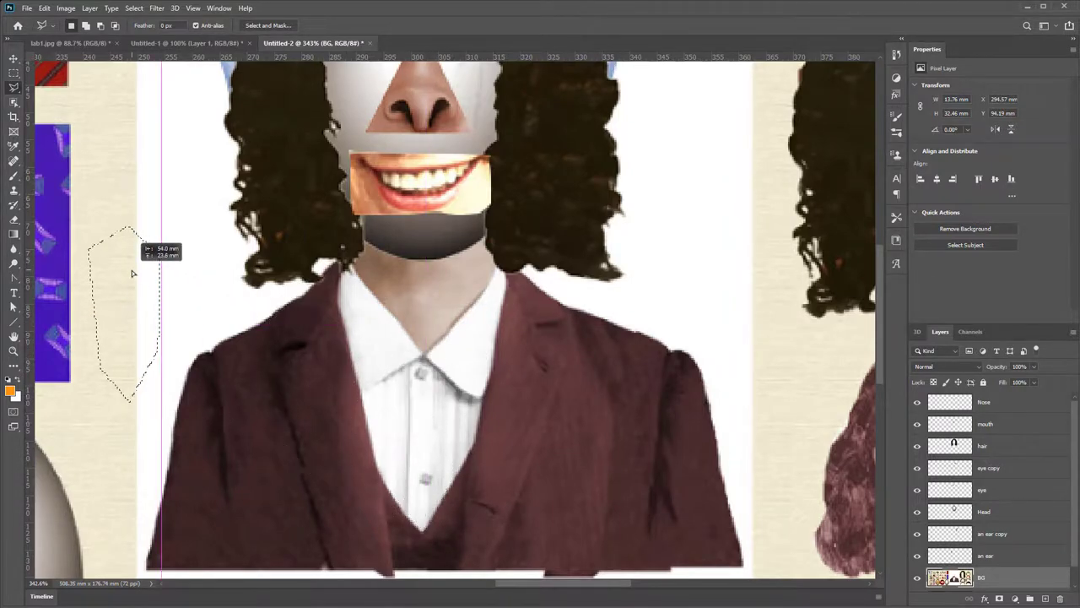
pyautogui.moveTo(218, 266); pyautogui.dragTo(446, 326)
pyautogui.moveTo(351, 333); pyautogui.dragTo(238, 278)
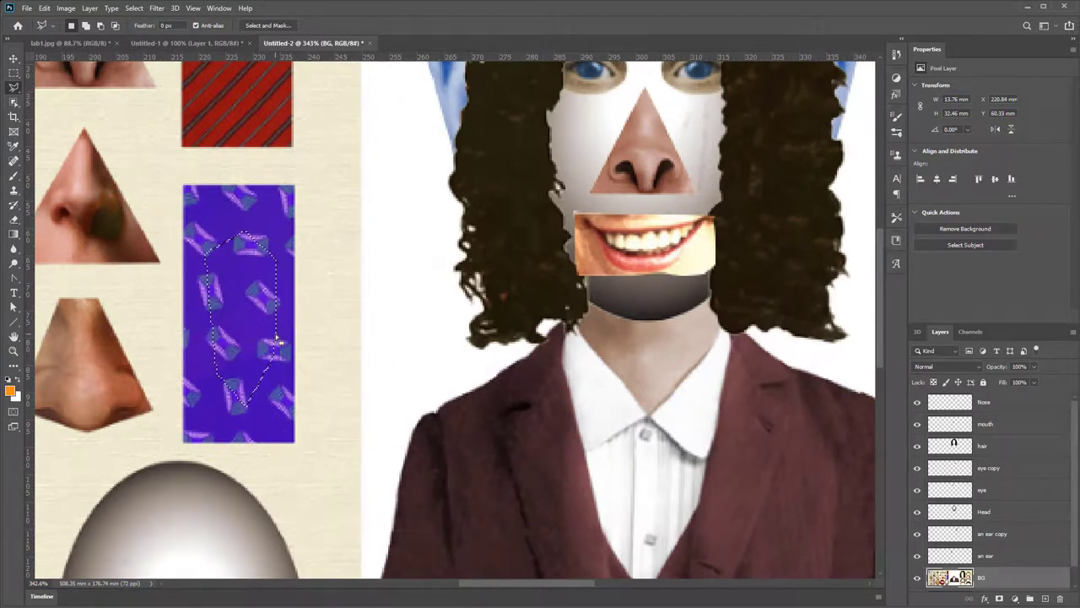
pyautogui.hotkey('ctrl', 'j')
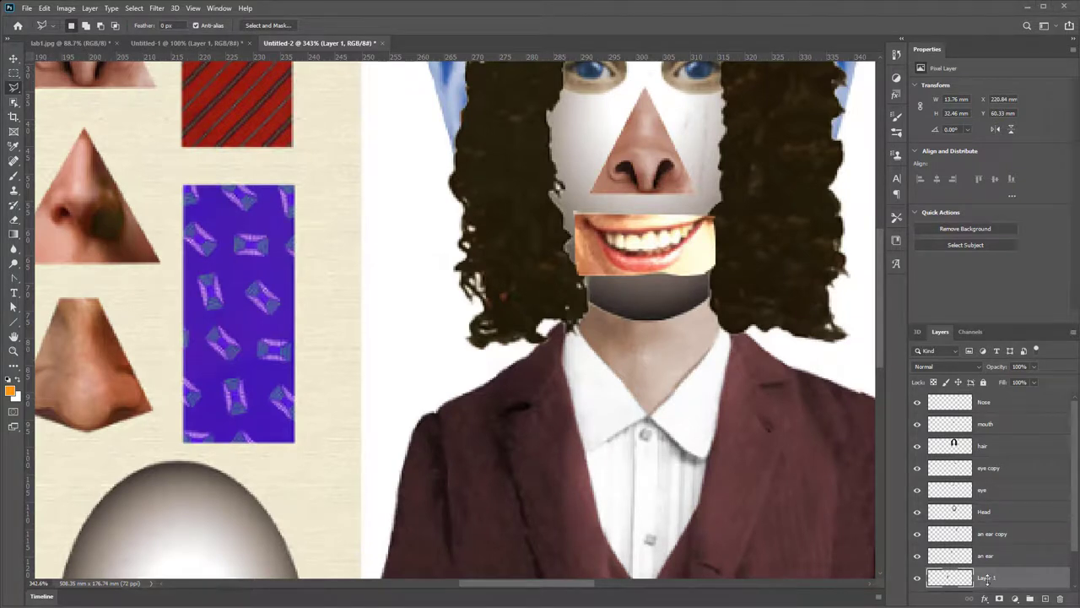
pyautogui.doubleClick(986, 578)
pyautogui.write('tie')
pyautogui.press('Return')
# - Move the tie layer onto the white shirt front just below the collar, with the whole figure in view
pyautogui.press('v')
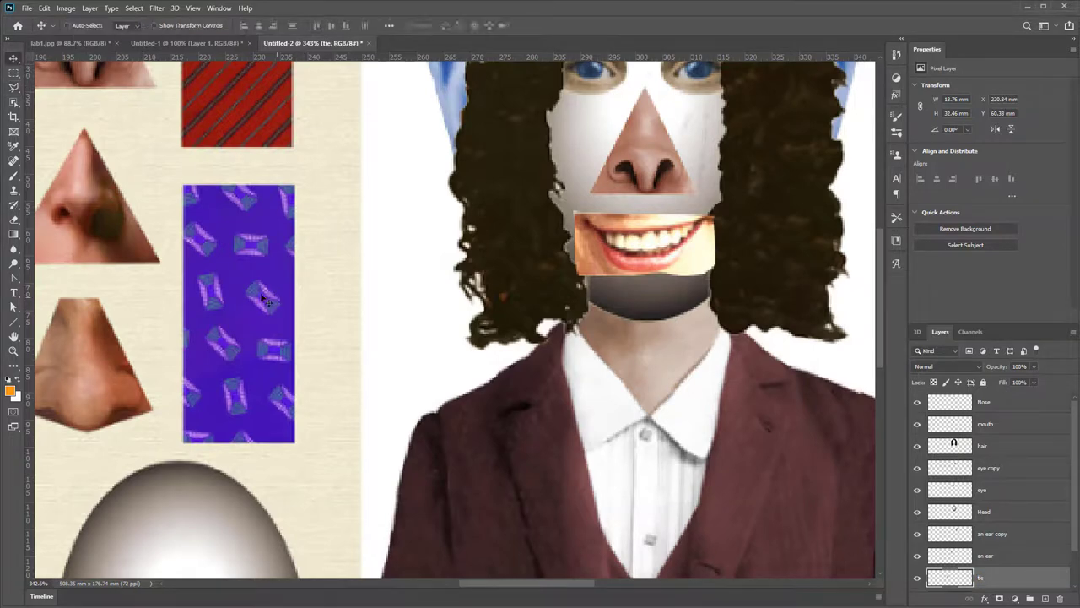
pyautogui.moveTo(249, 291)
pyautogui.mouseDown()
pyautogui.moveTo(305, 291)
pyautogui.moveTo(637, 469)
pyautogui.moveTo(663, 456)
pyautogui.mouseUp()
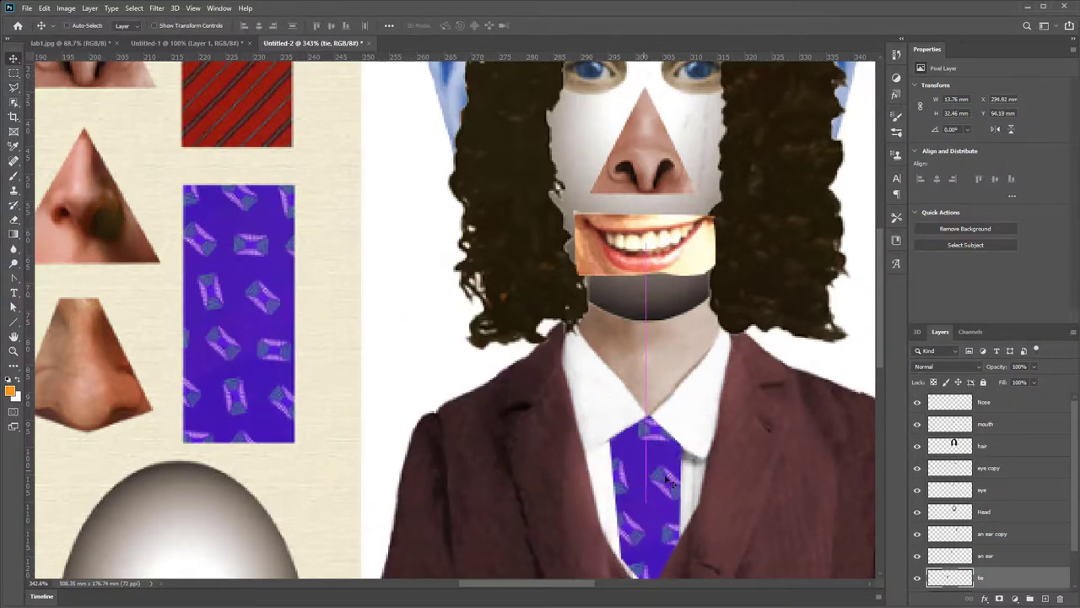
pyautogui.scroll(-3, 700, 463)
pyautogui.scroll(-1, 701, 463)
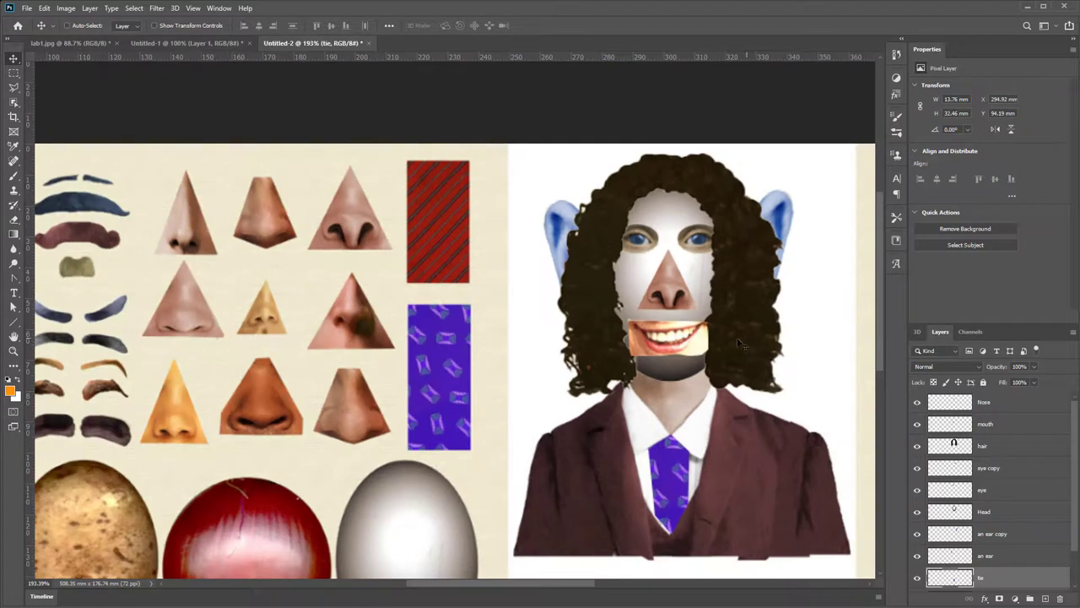
pyautogui.scroll(-1, 739, 343)
pyautogui.moveTo(797, 284); pyautogui.dragTo(619, 306)
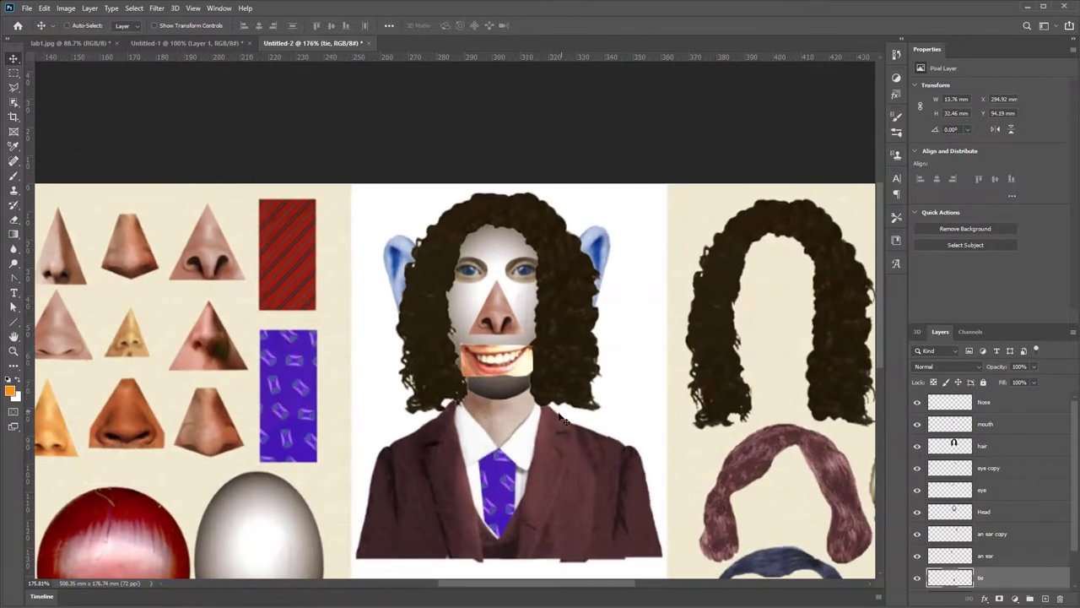